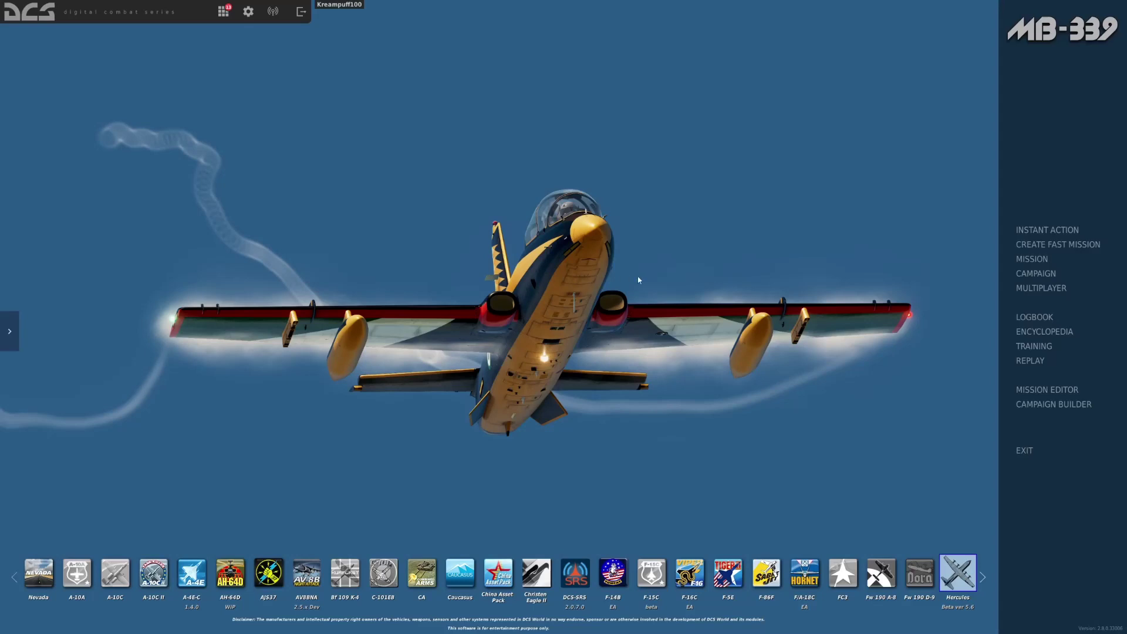
Step: Open Instant Action, preview the Su-25T missions, then close the list
left_click(1043, 232)
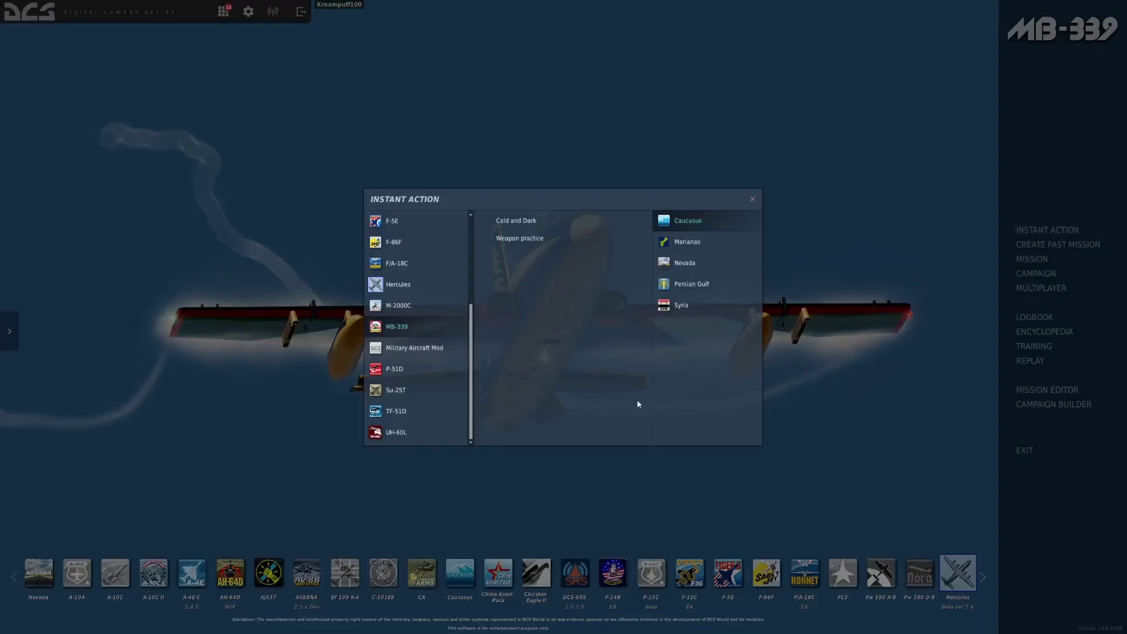
left_click(405, 398)
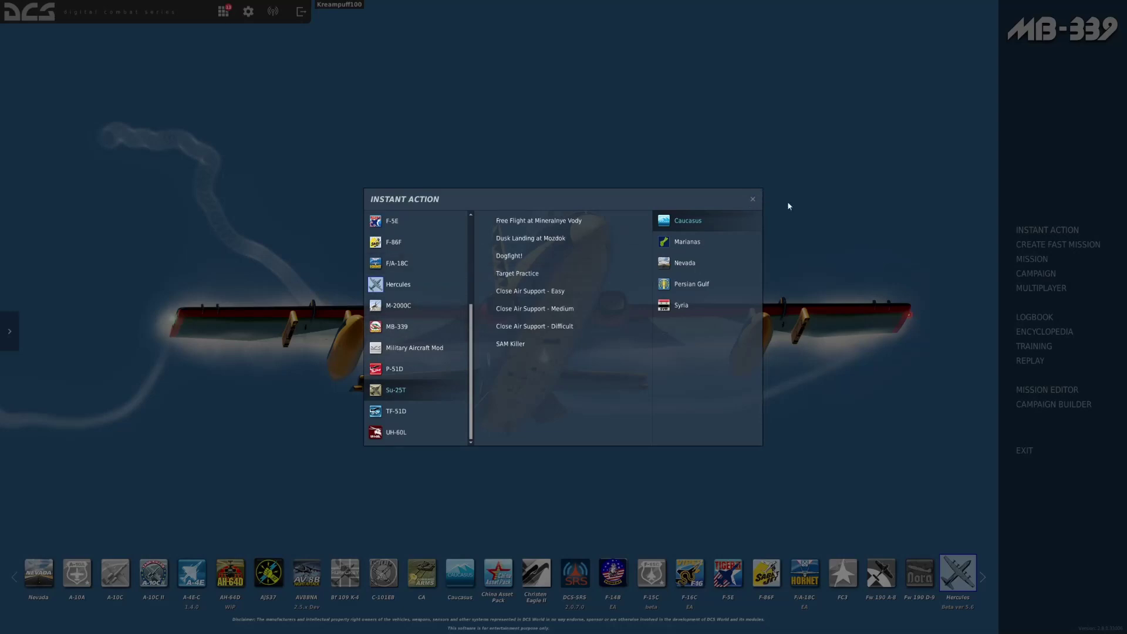
left_click(752, 200)
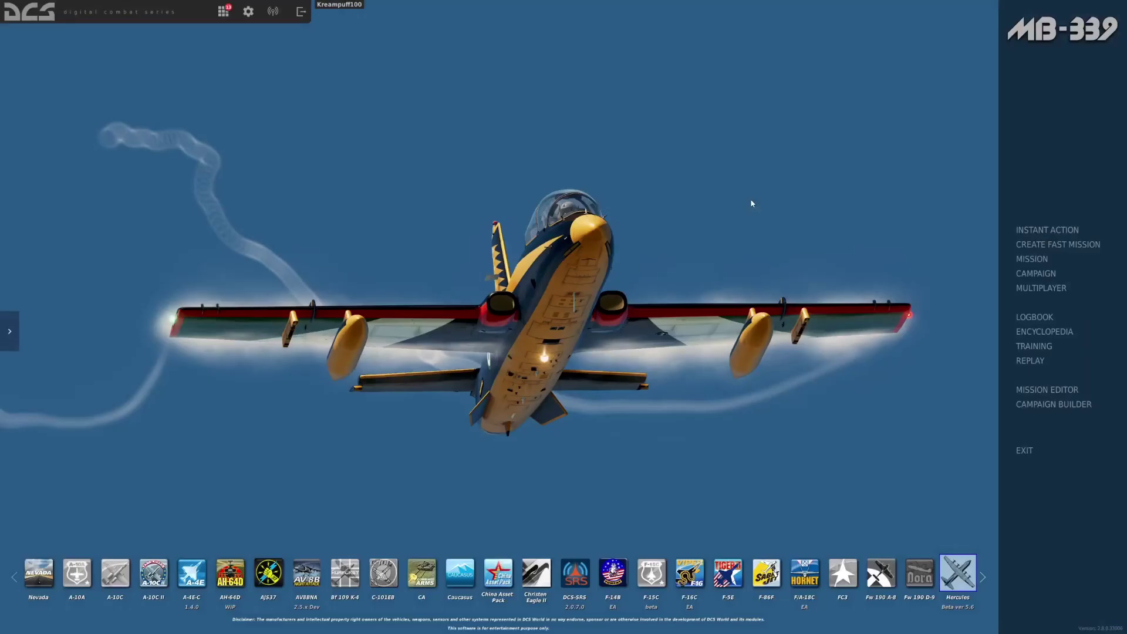
Step: Reopen Instant Action and pick the F-16C to list its missions
left_click(1030, 232)
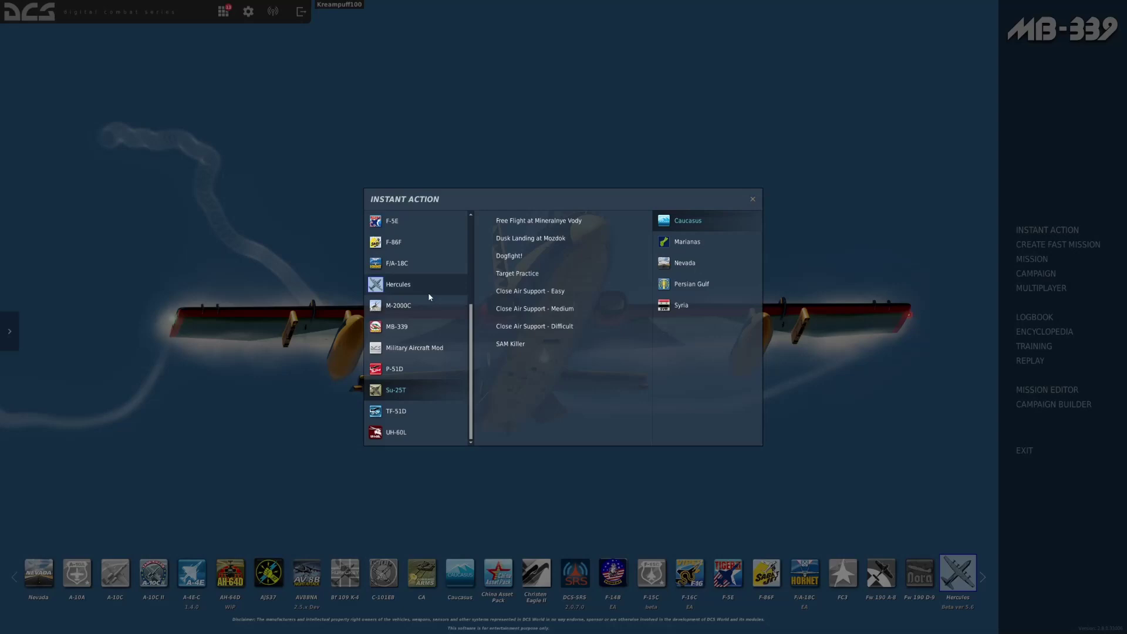
scroll(428, 300, "up", 4)
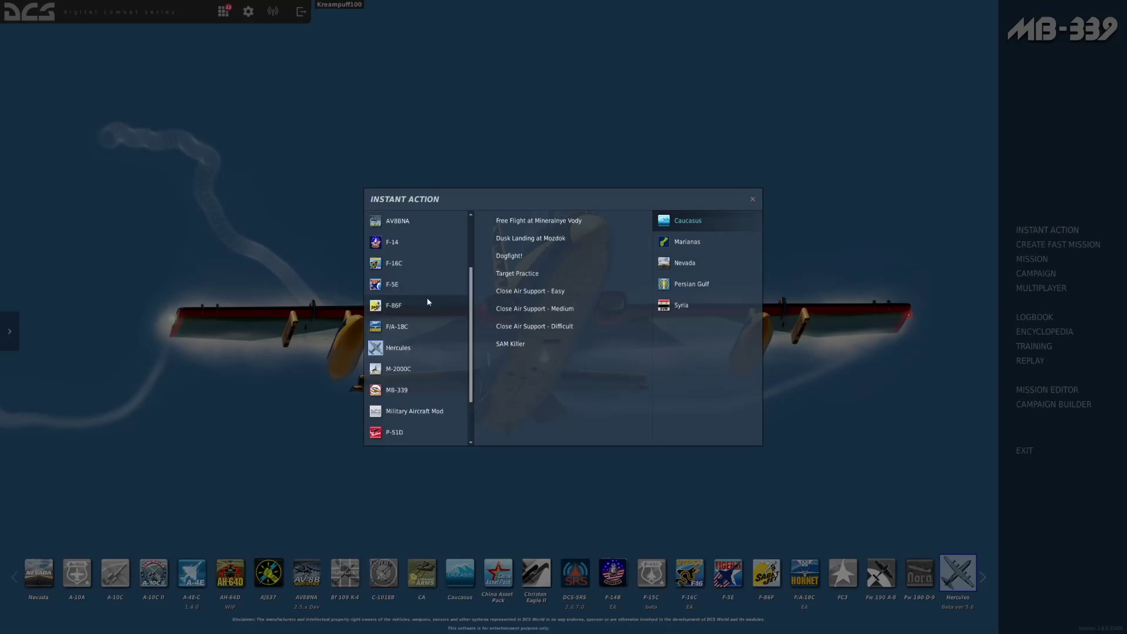
scroll(405, 282, "down", 4)
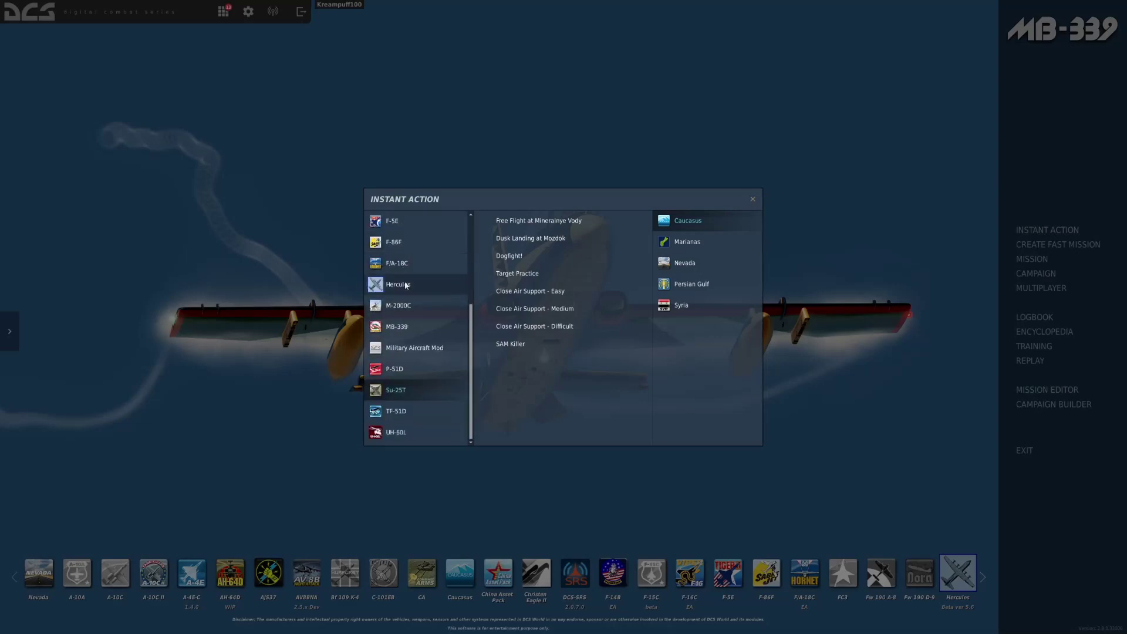
scroll(408, 324, "up", 4)
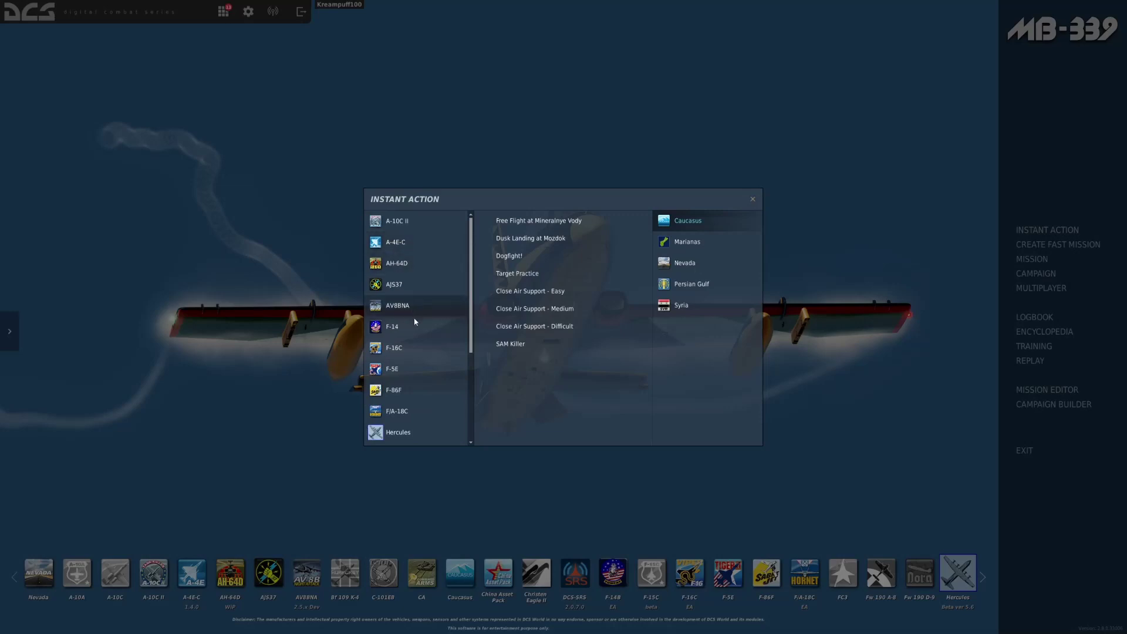
left_click(411, 349)
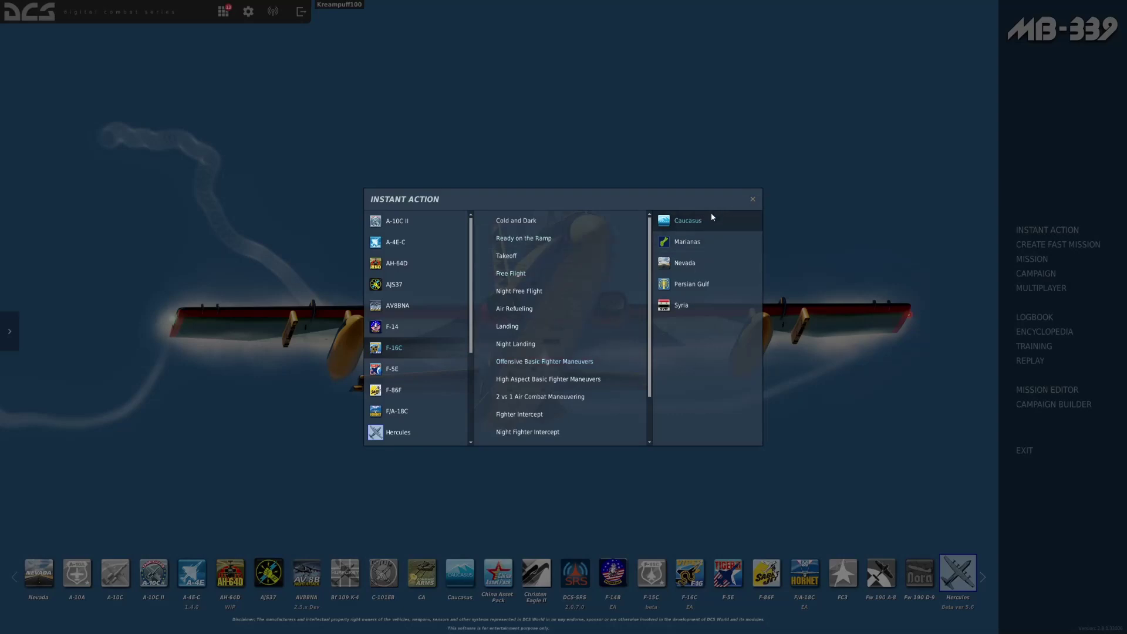
Step: Close Instant Action, browse AV8BNA, F-5E, F-16C and My Missions single missions, then close
left_click(748, 197)
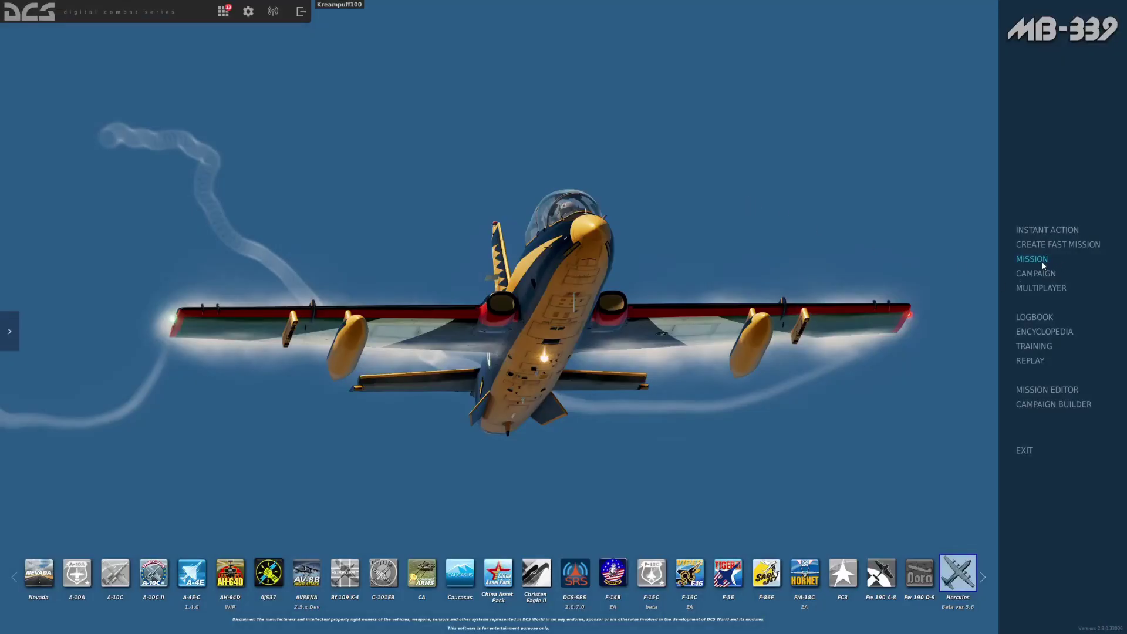
left_click(1043, 264)
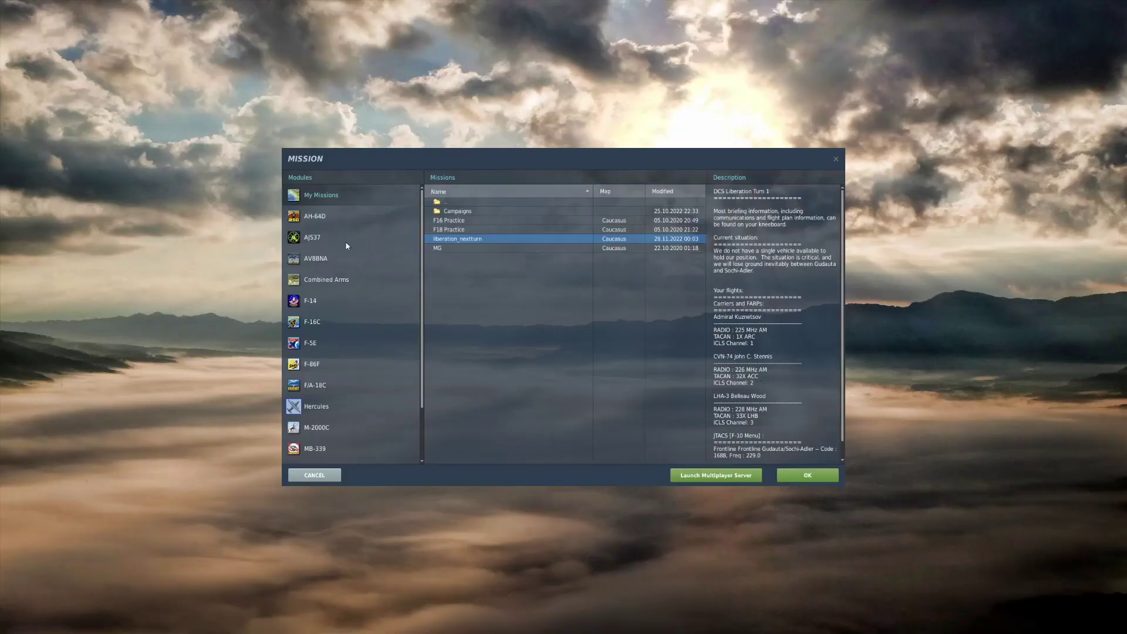
left_click(329, 263)
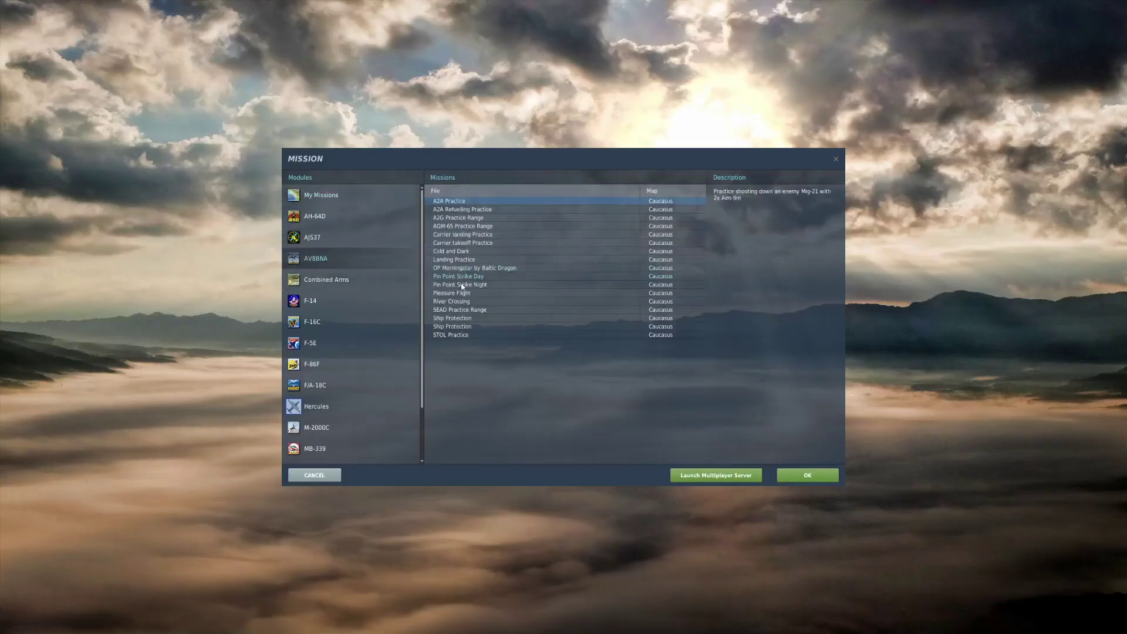
left_click(337, 350)
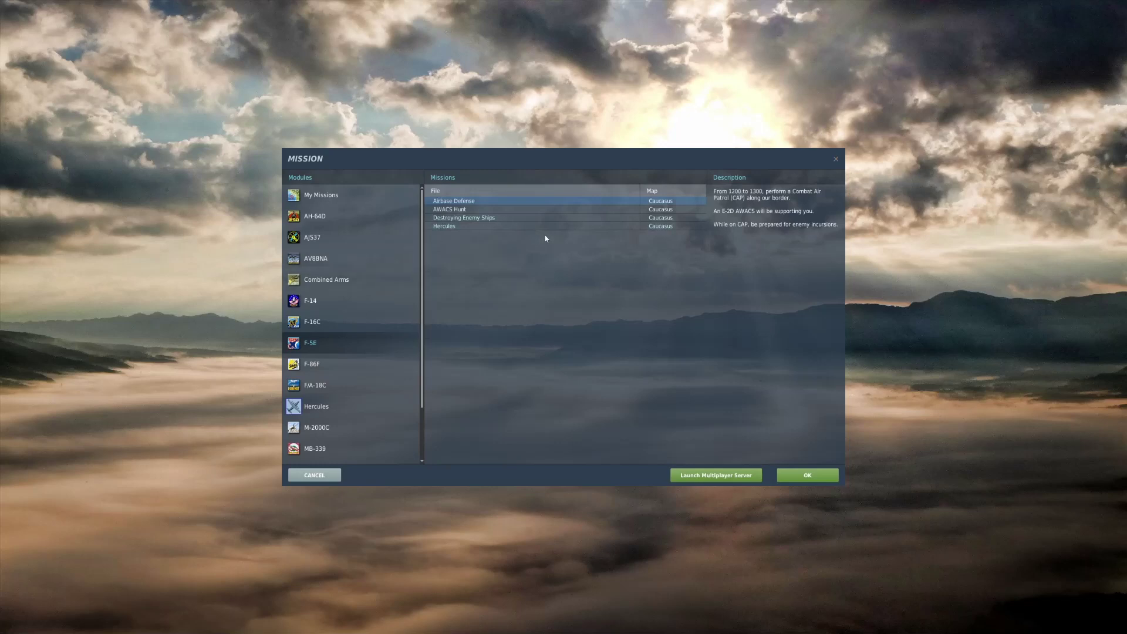
left_click(329, 323)
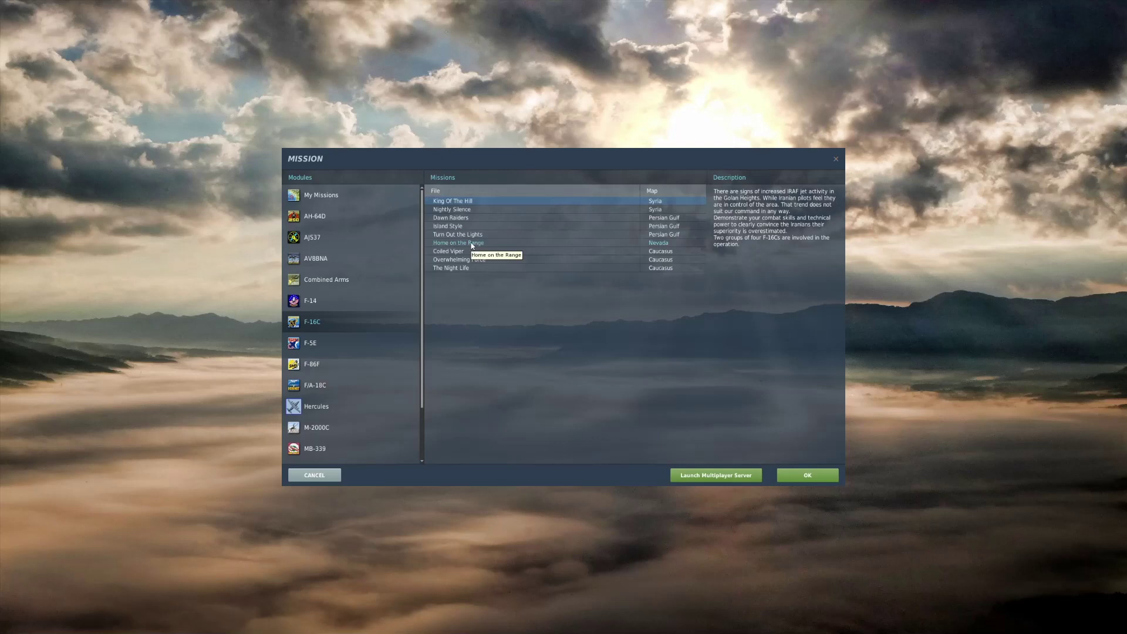
left_click(326, 201)
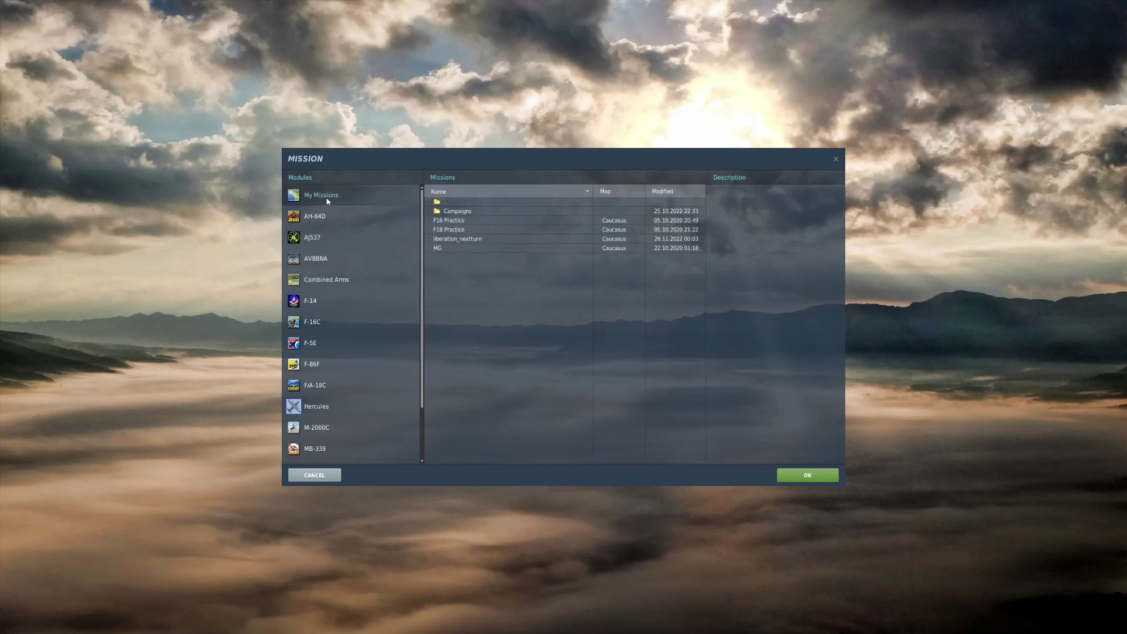
left_click(835, 159)
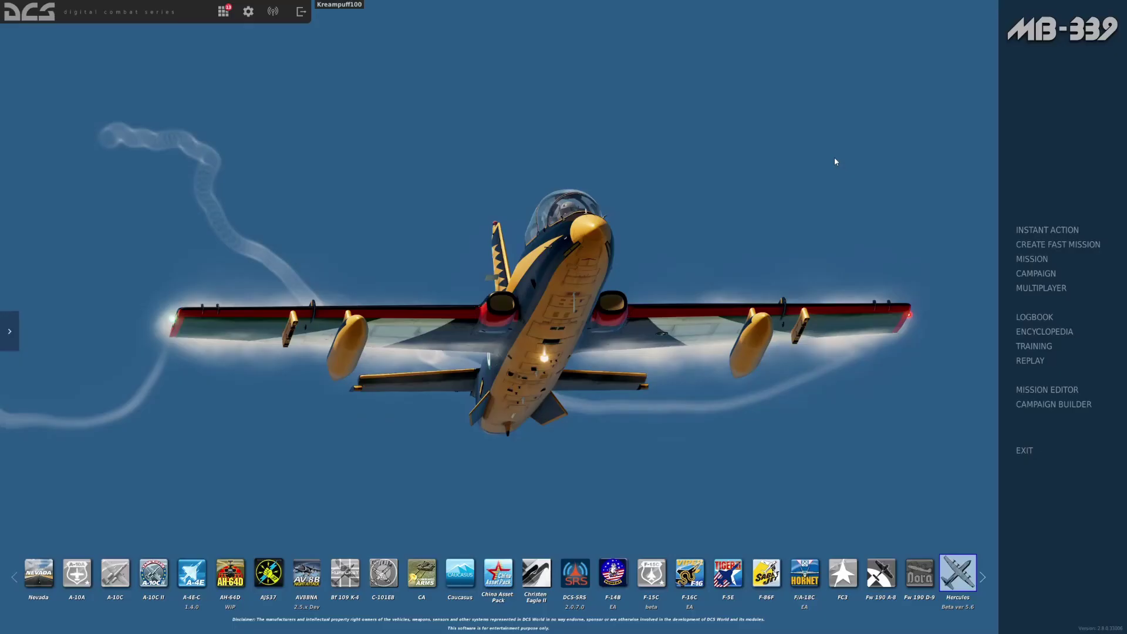
Step: Create a new Caucasus mission in the Mission Editor and view the northern Caucasus
left_click(1038, 395)
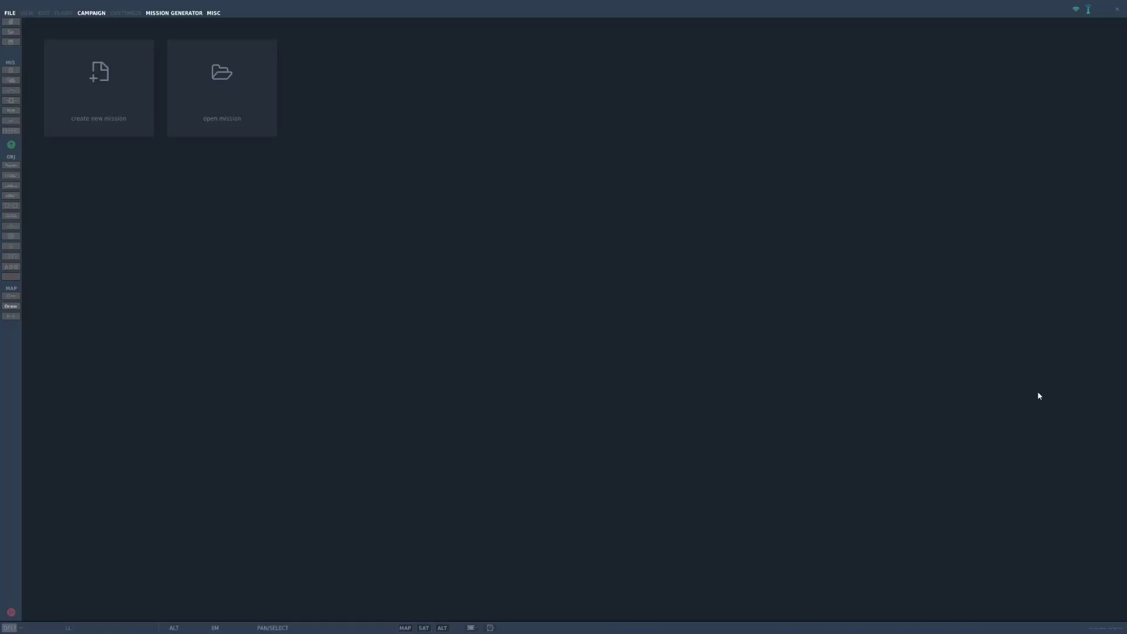
left_click(105, 93)
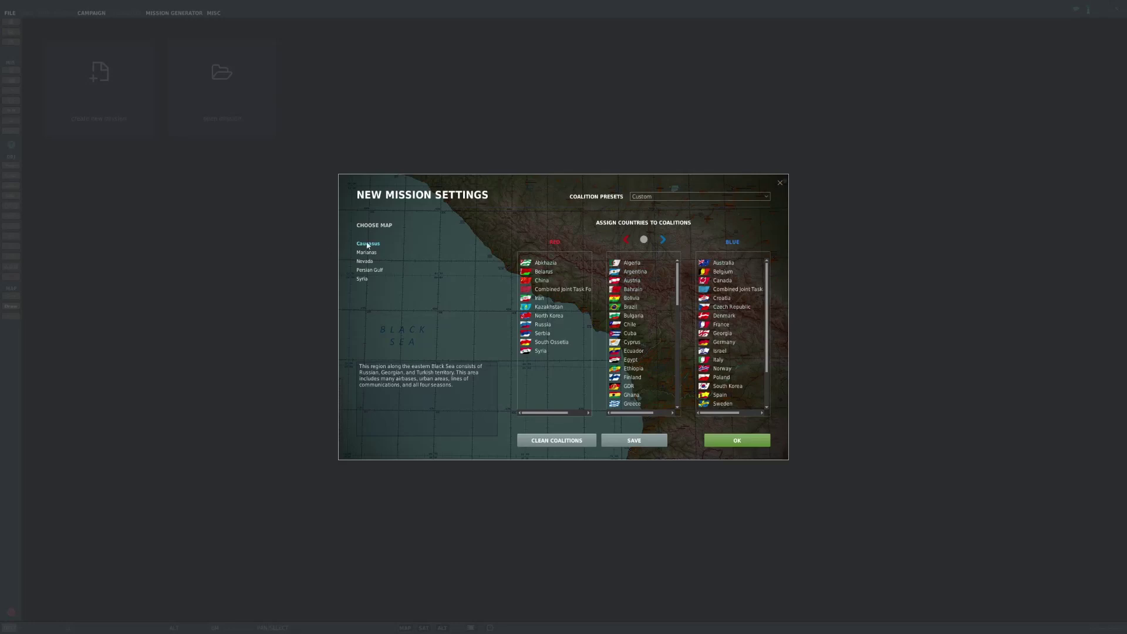
left_click(728, 438)
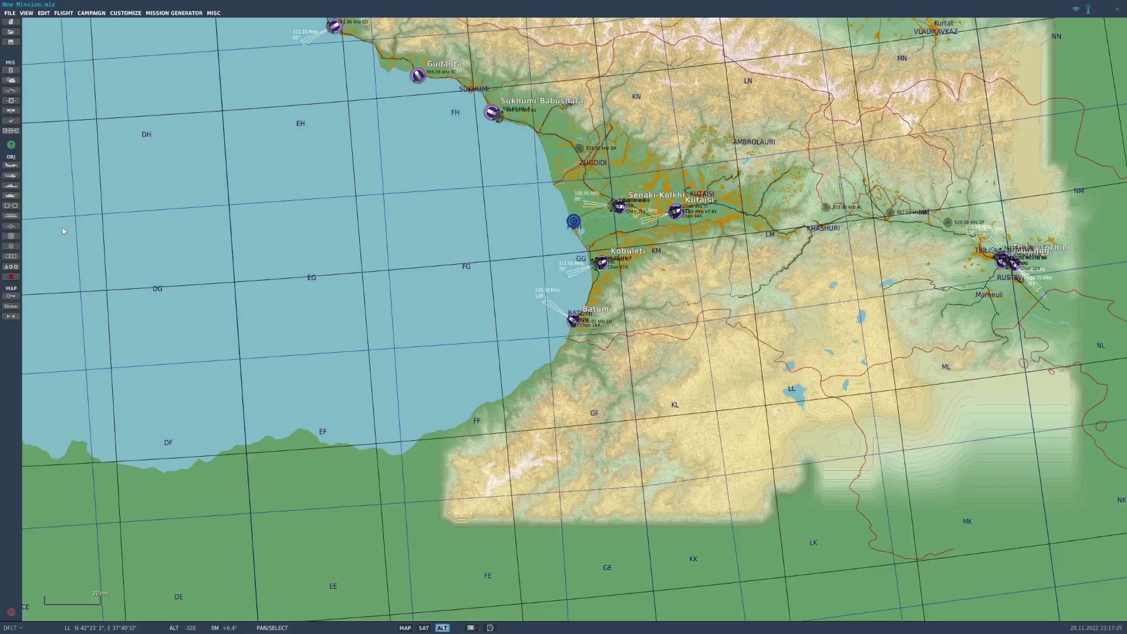
scroll(382, 229, "down", 1)
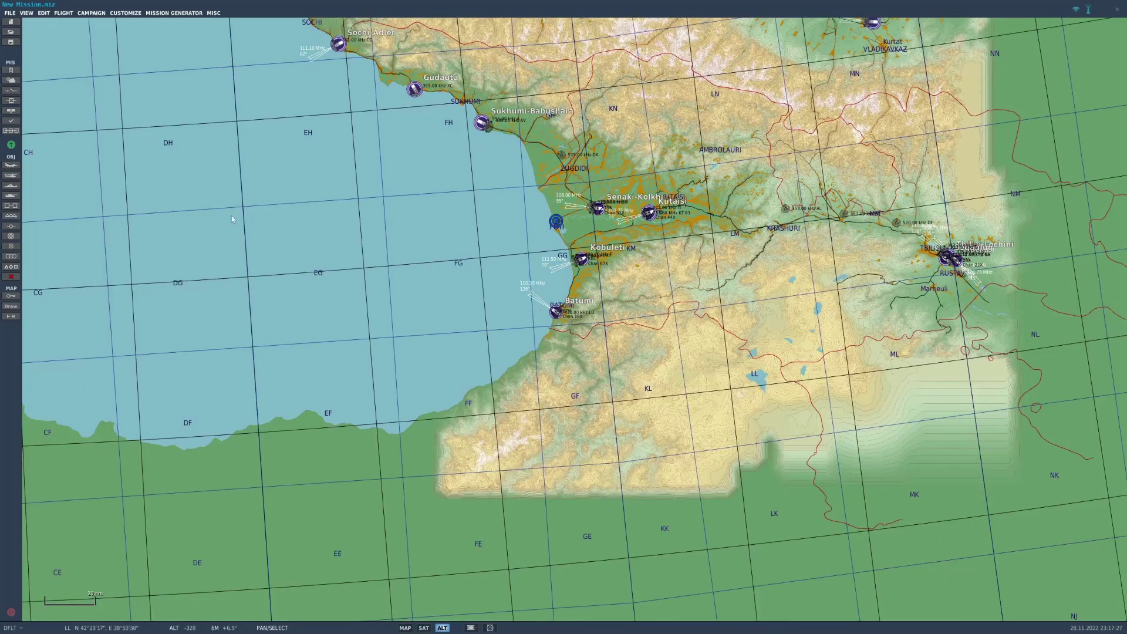
mouse_move(231, 219)
left_mouse_down()
mouse_move(321, 440)
mouse_move(283, 394)
mouse_move(287, 380)
left_mouse_up()
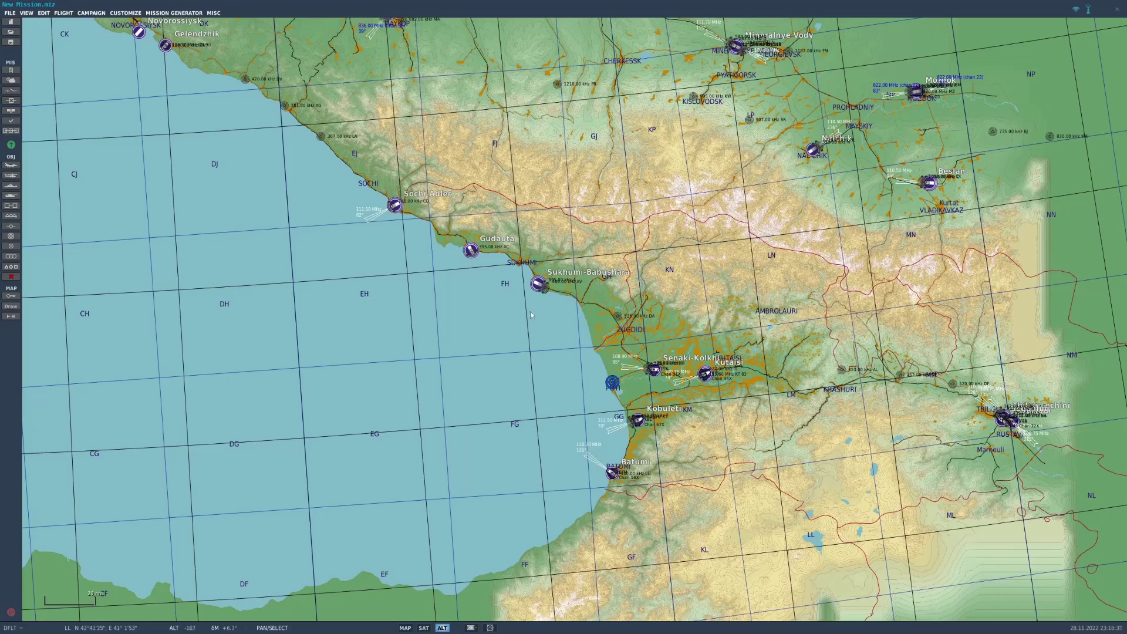
scroll(541, 334, "down", 1)
scroll(543, 336, "down", 1)
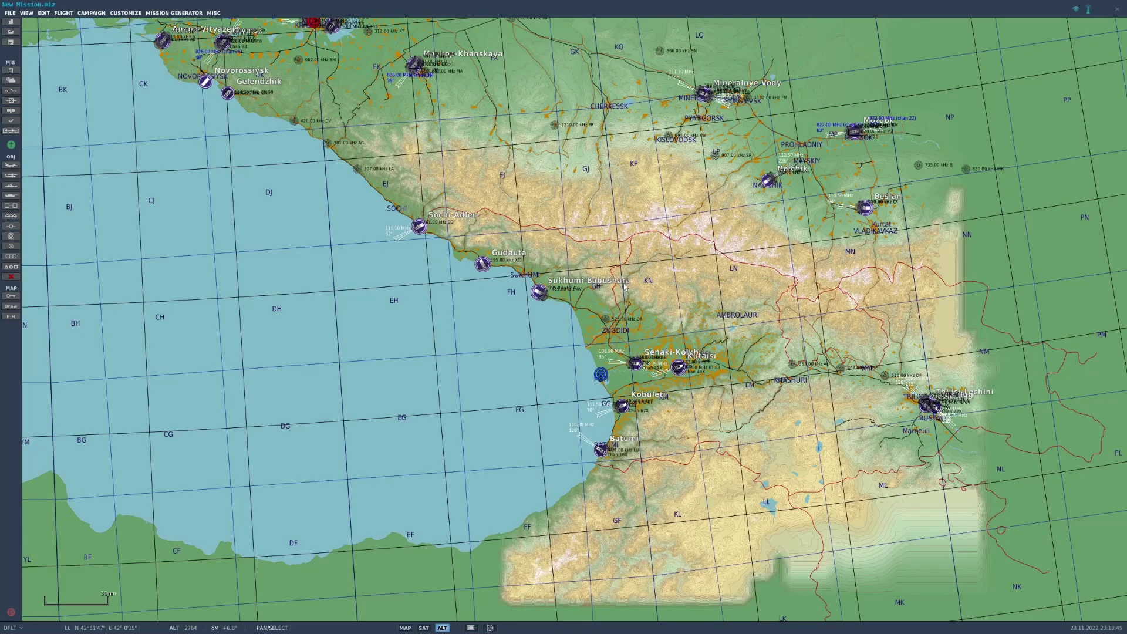
Step: Close the editor without saving the mission and quit DCS World with Alt+F4
left_click(1118, 10)
left_click(563, 346)
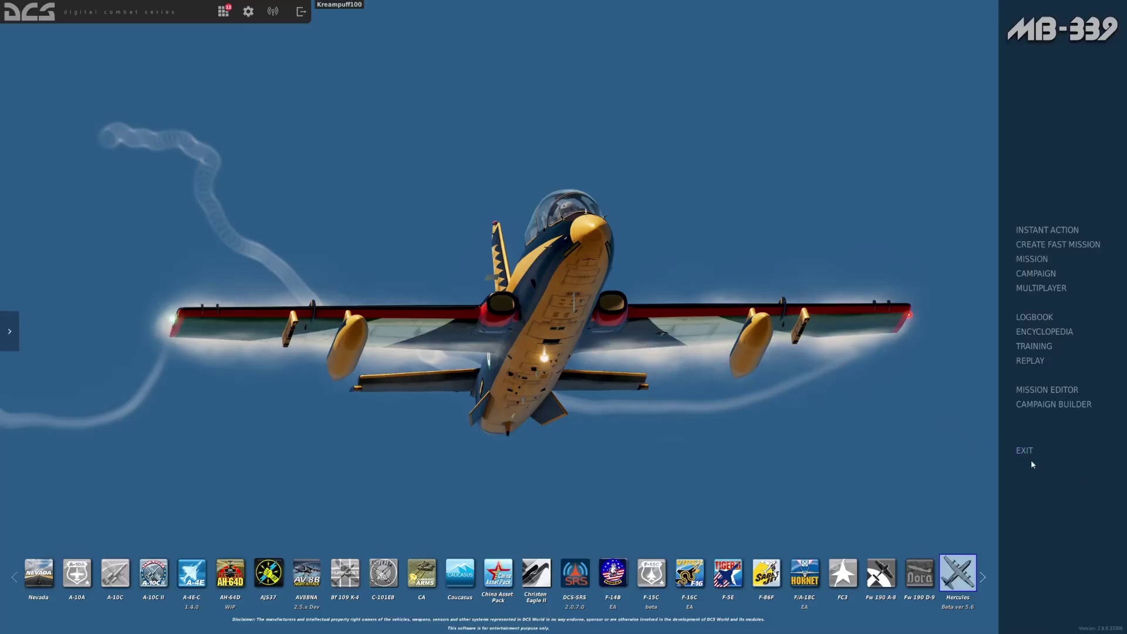
key("alt+F4")
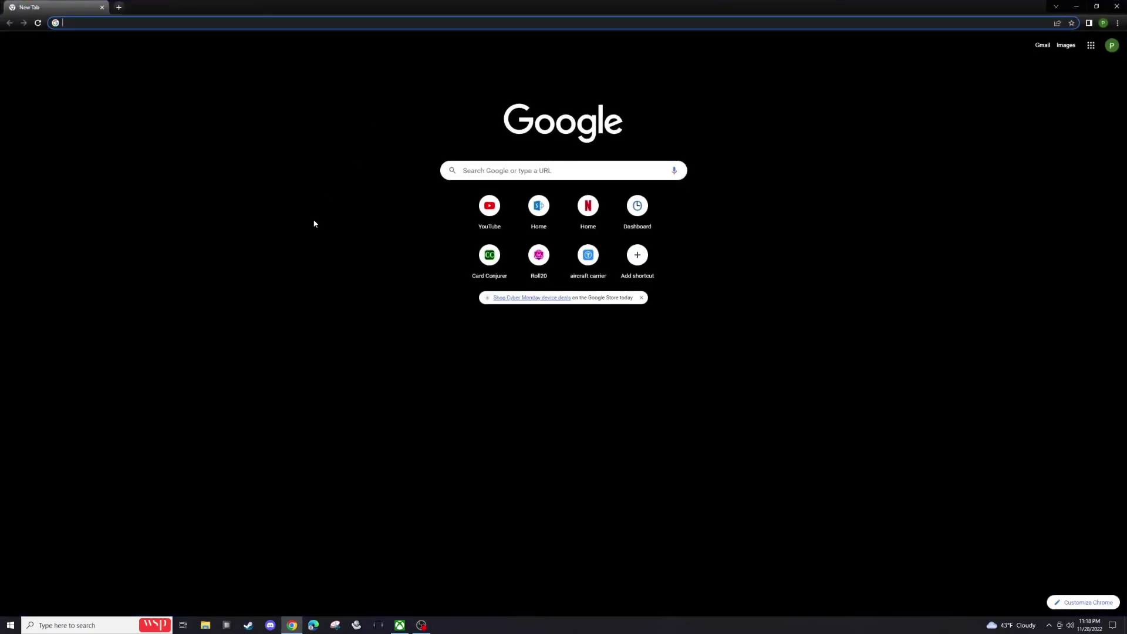
Step: Search Google for 'dcs liberation' and open the dcs_liberation GitHub repository
left_click(215, 23)
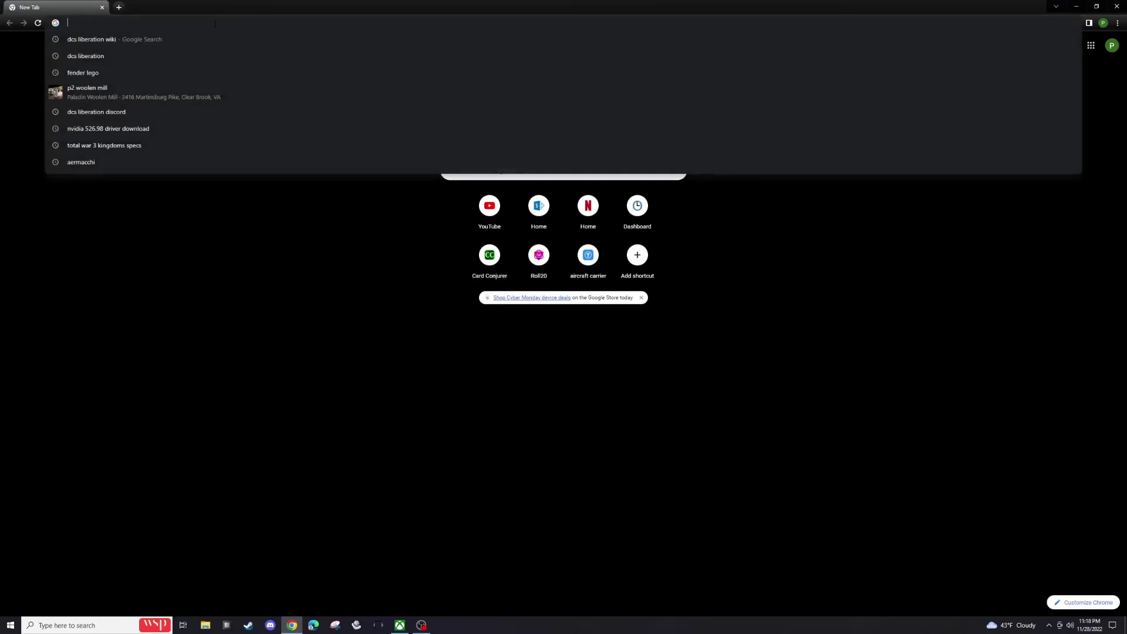
double_click(707, 7)
double_click(795, 23)
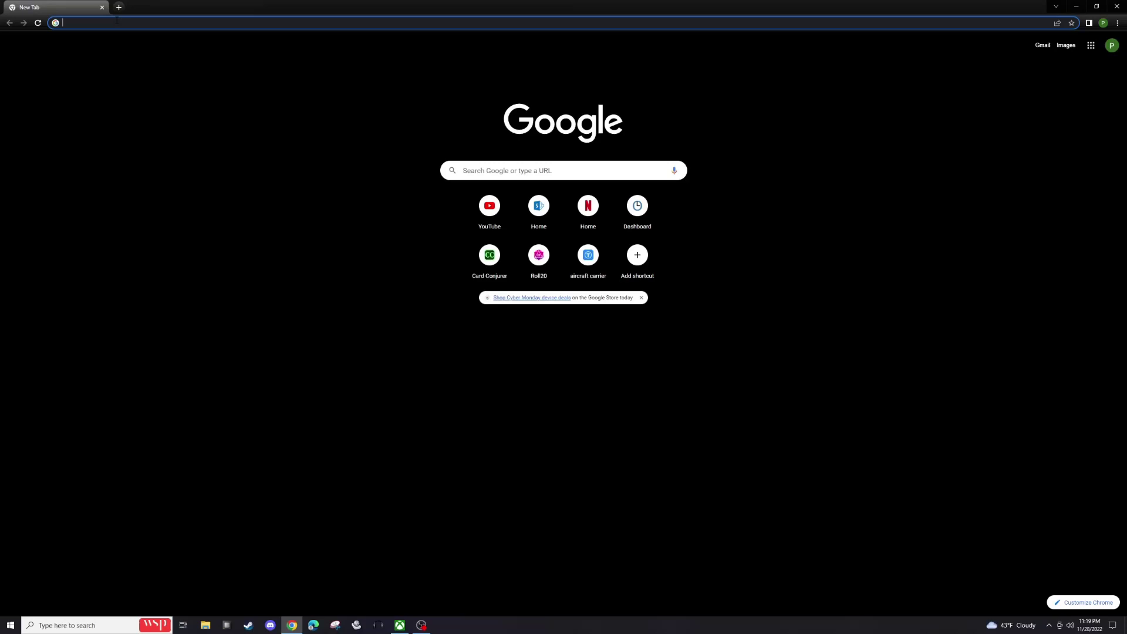
type("dc")
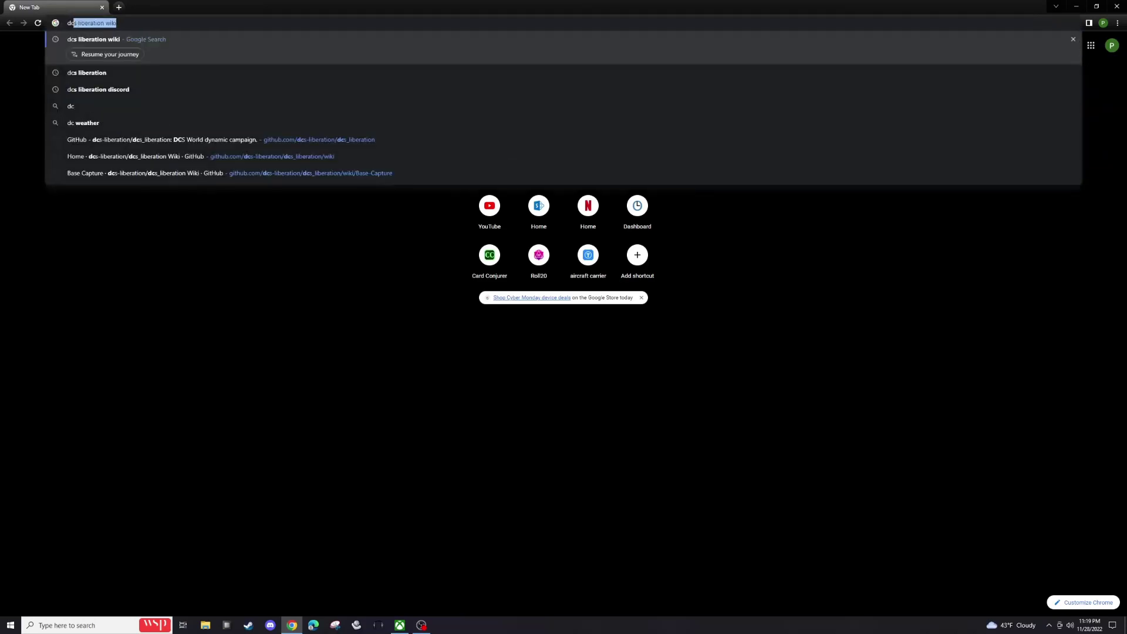
type("s liberation")
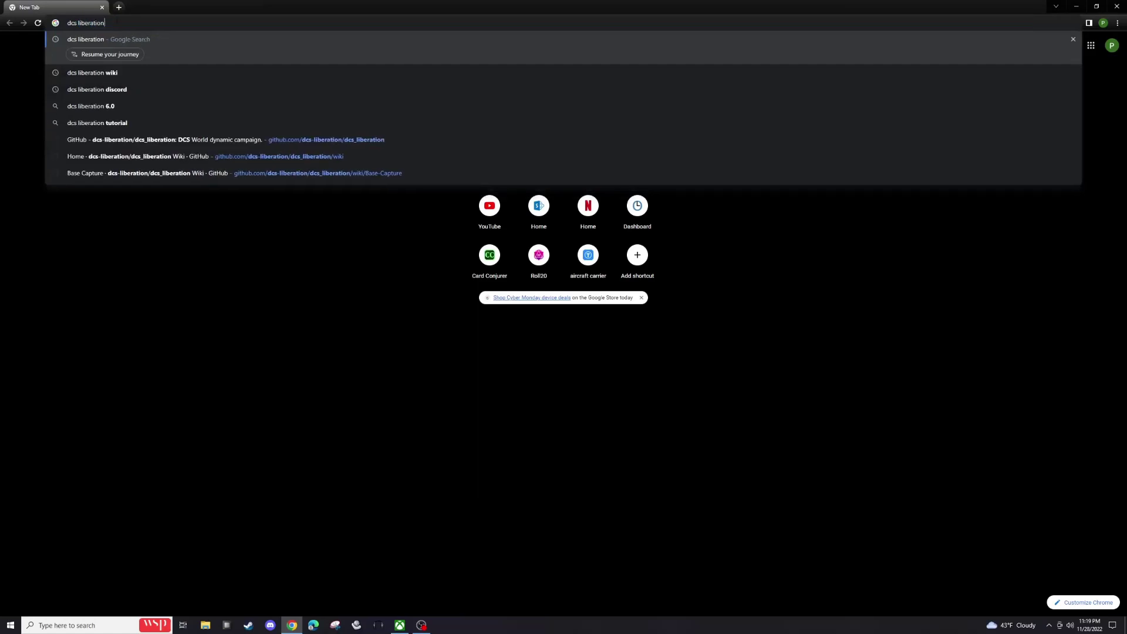
left_click(100, 41)
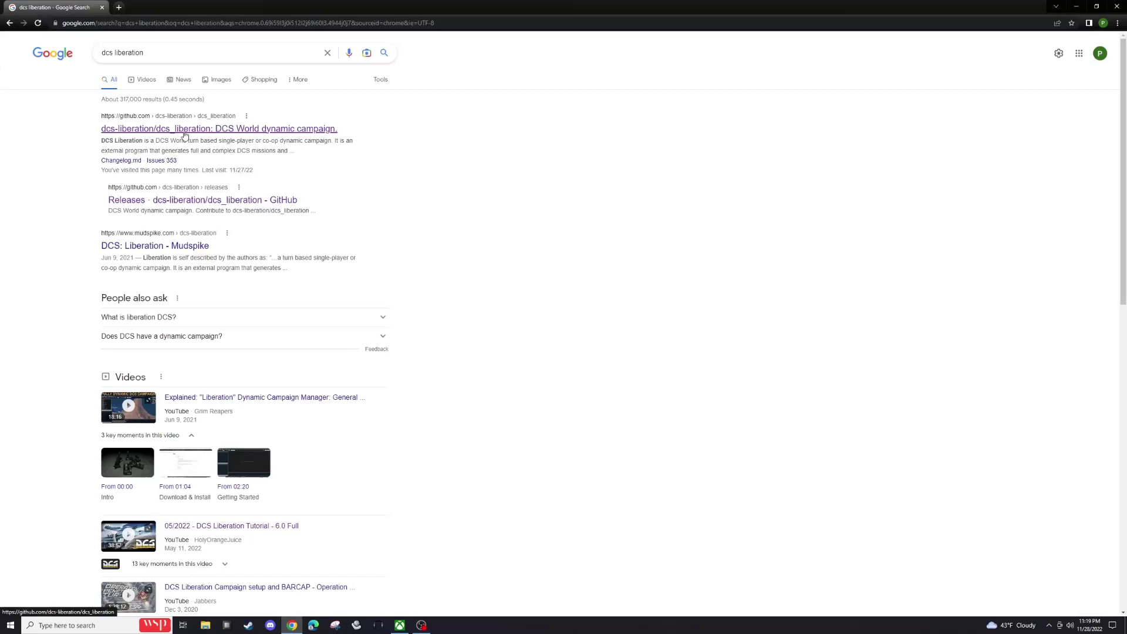
left_click(184, 135)
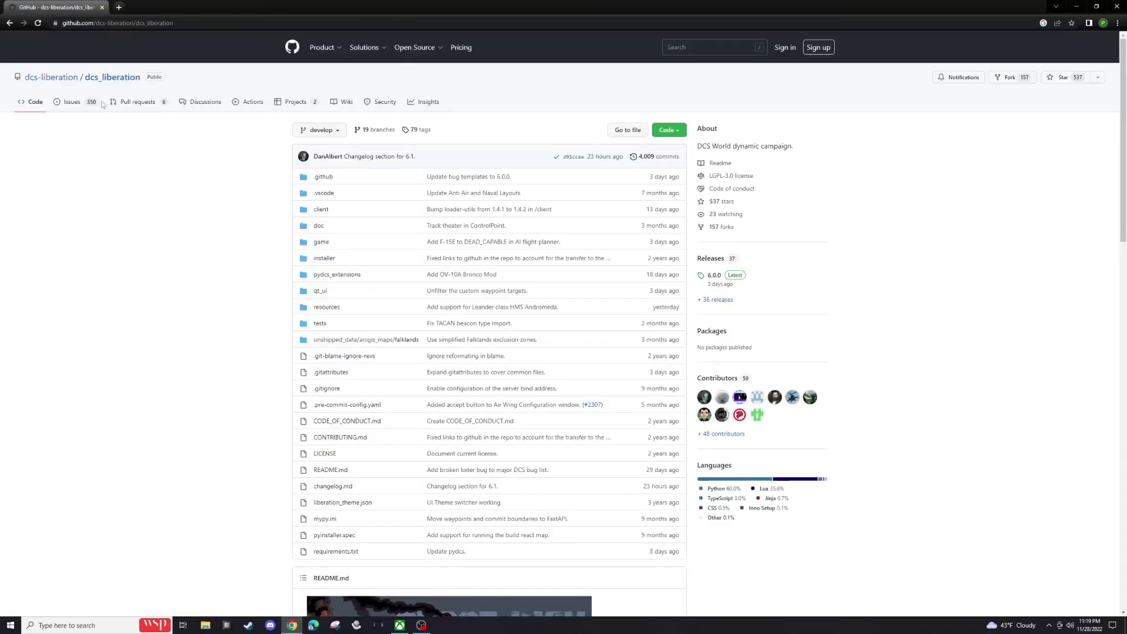
Step: Scroll the repository README down to its Downloads section
left_click(204, 24)
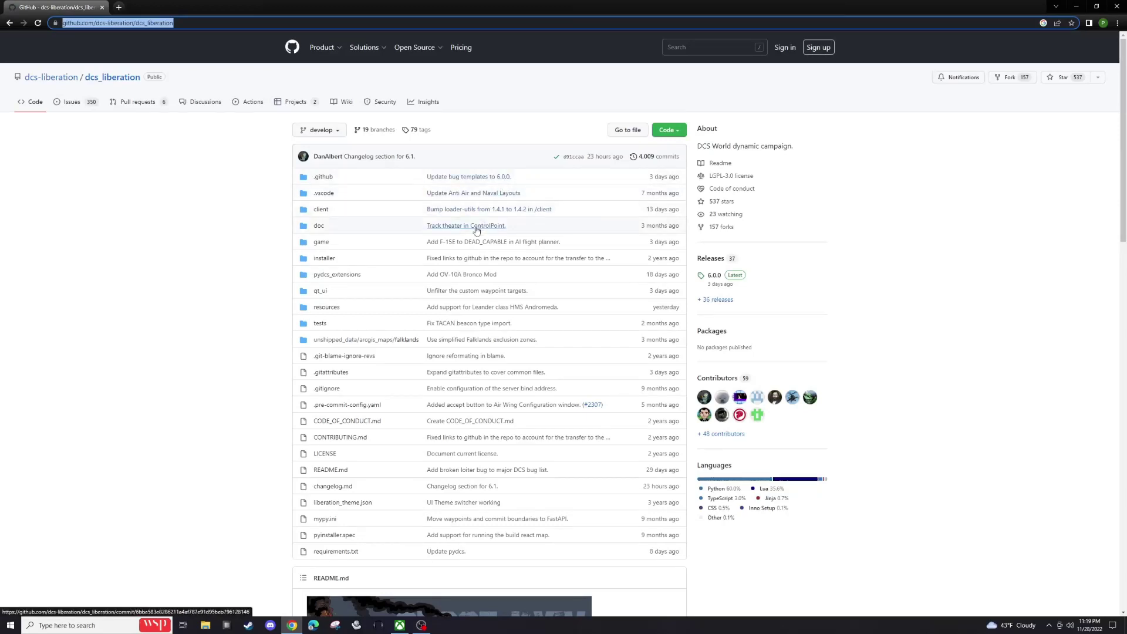
scroll(478, 229, "down", 2)
scroll(536, 223, "down", 6)
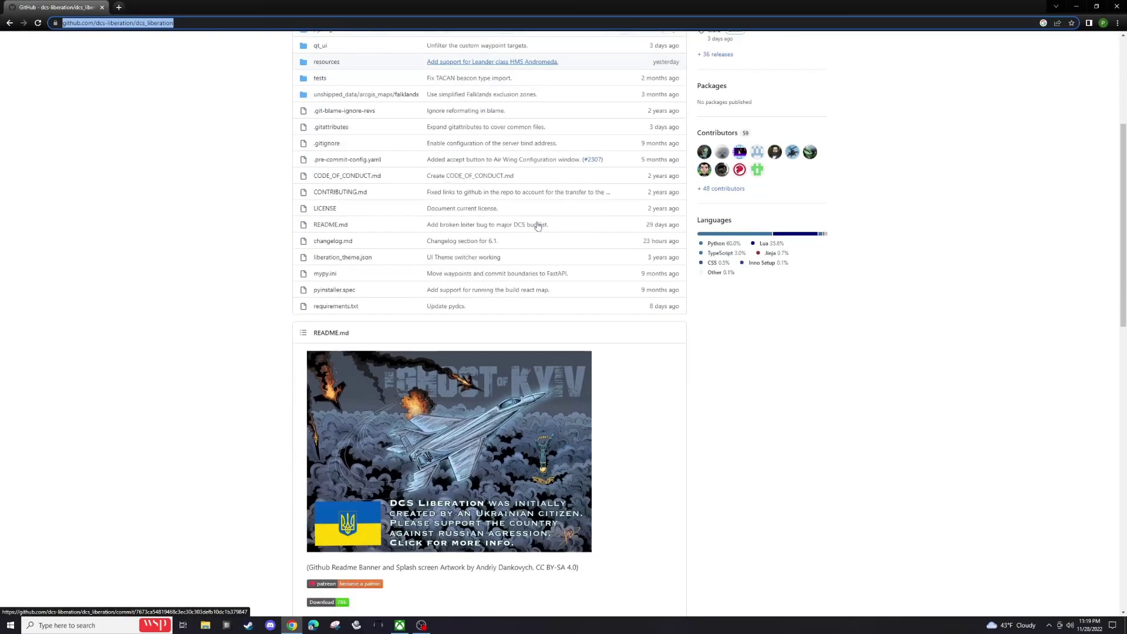
scroll(538, 290, "down", 5)
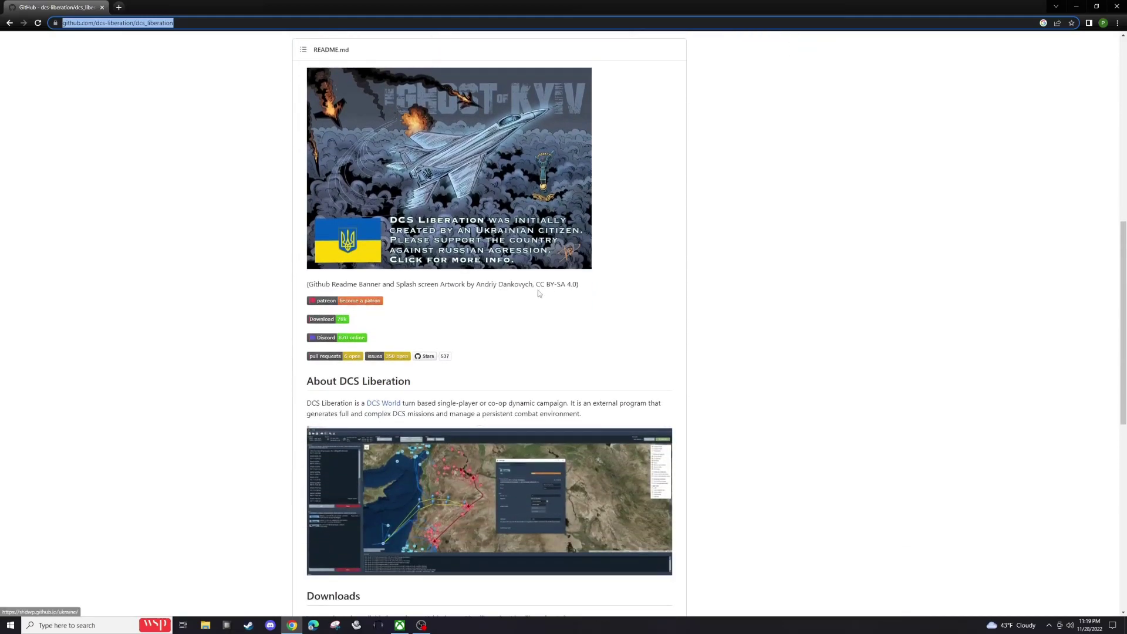
scroll(508, 261, "down", 2)
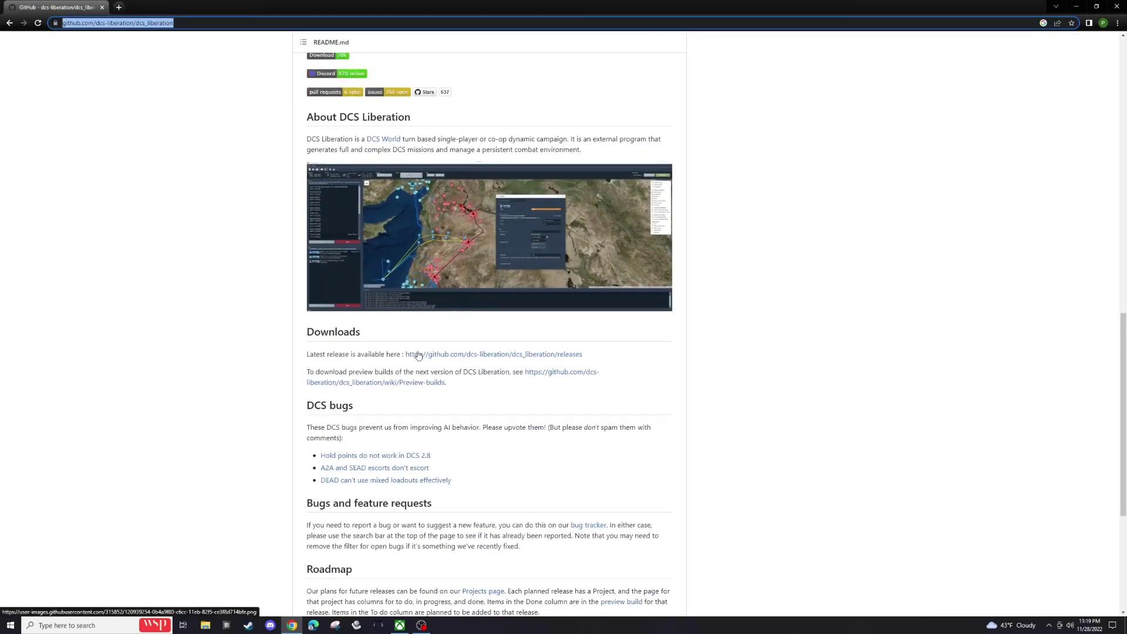
Step: Go to the Releases page and download dcs_liberation.6.0.0.zip from the 6.0.0 assets
left_click(456, 356)
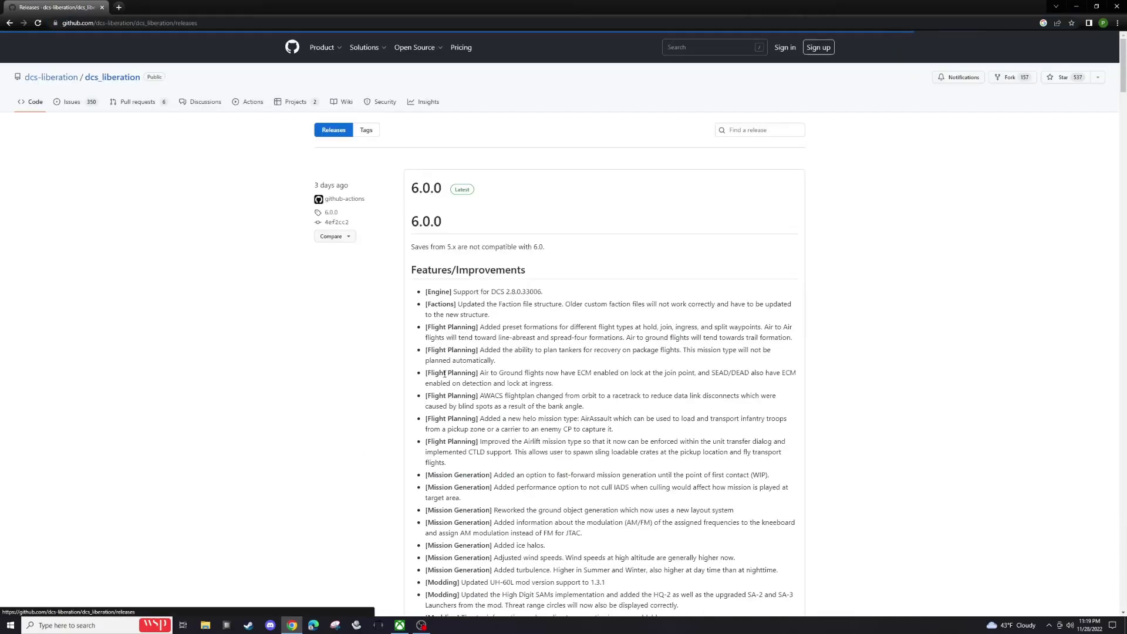
scroll(456, 366, "down", 9)
scroll(458, 368, "down", 8)
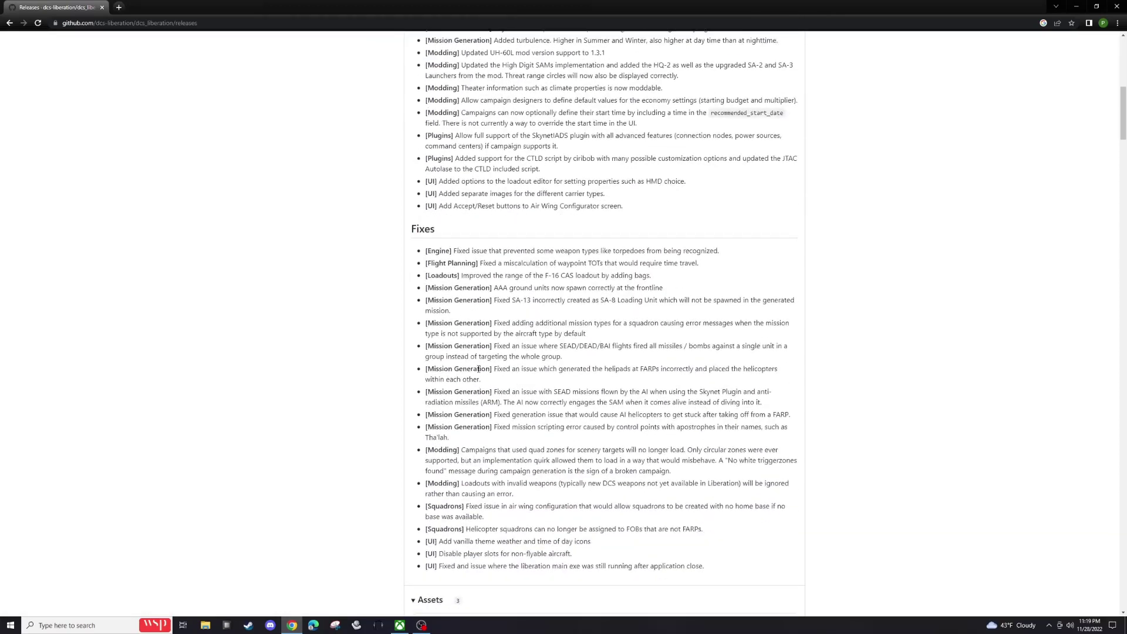
scroll(485, 348, "up", 2)
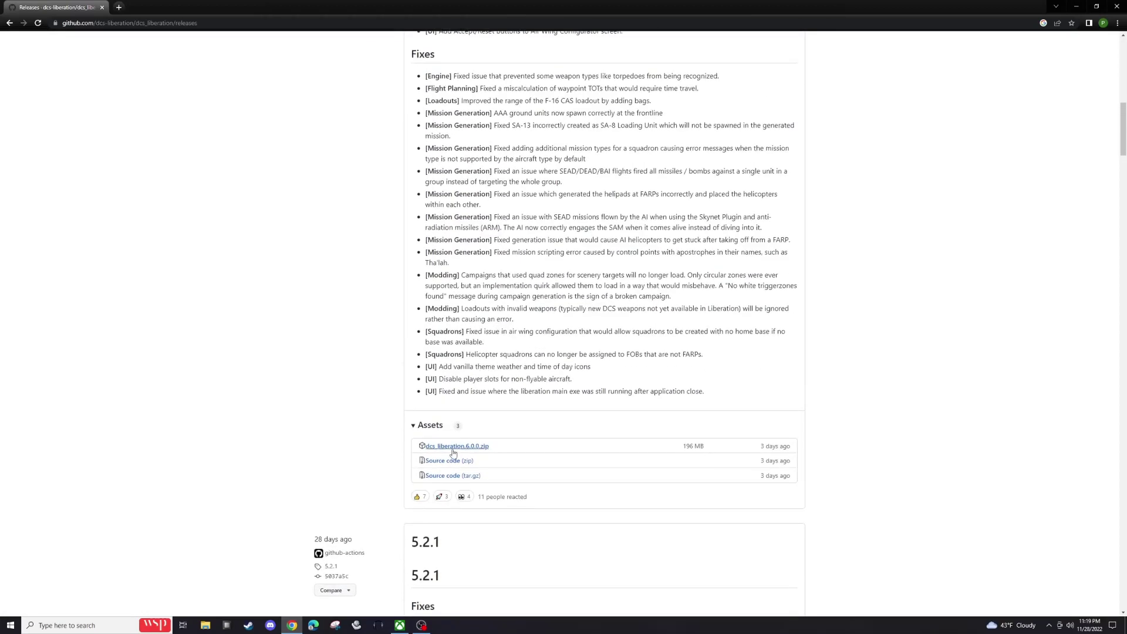
left_click(482, 451)
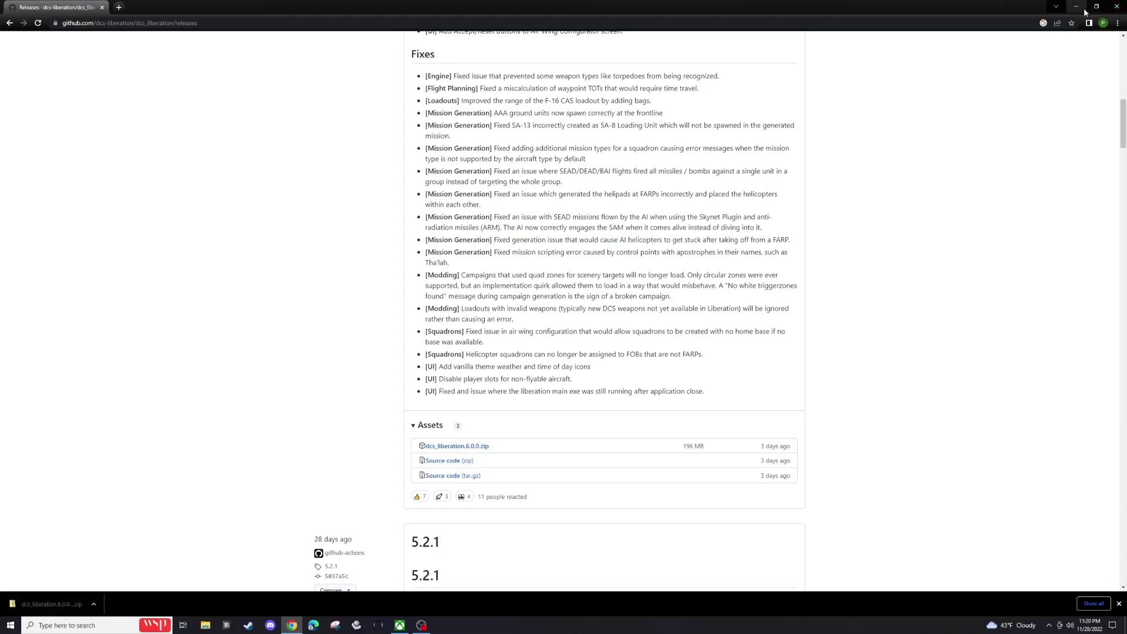
Step: Close Chrome and select the downloaded dcs_liberation zip in File Explorer's Downloads folder
left_click(1120, 8)
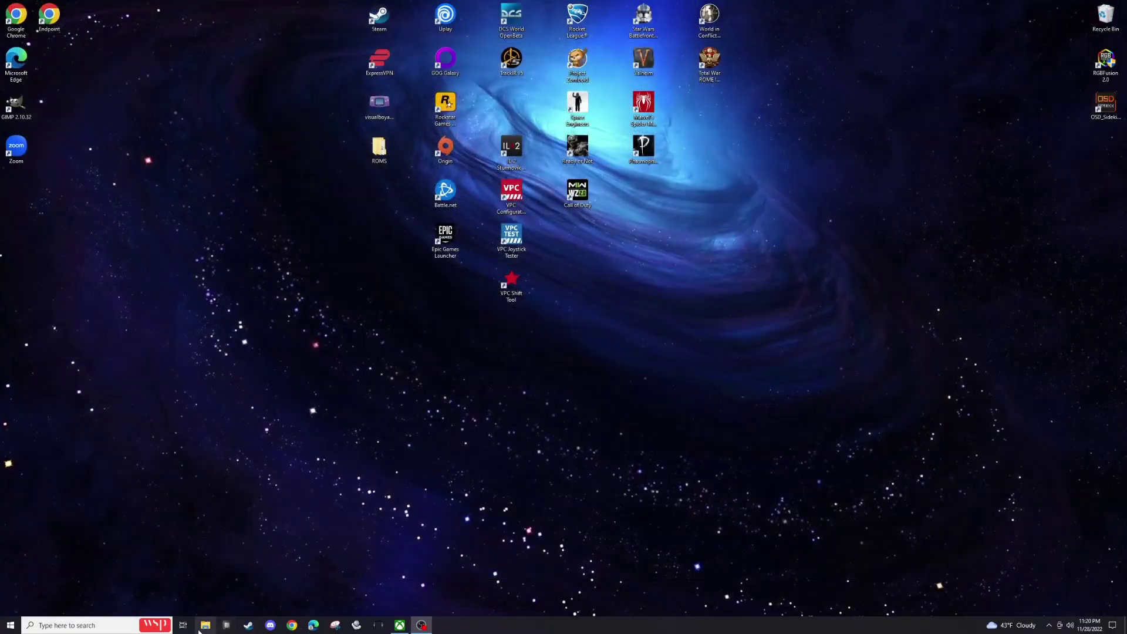
left_click(199, 627)
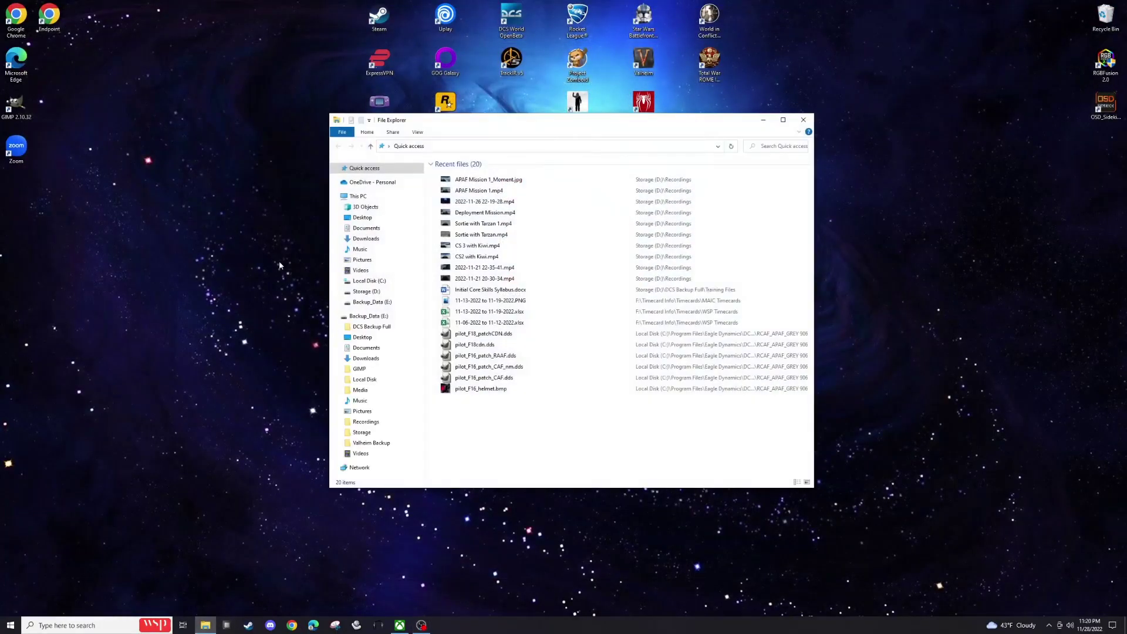
left_click(366, 239)
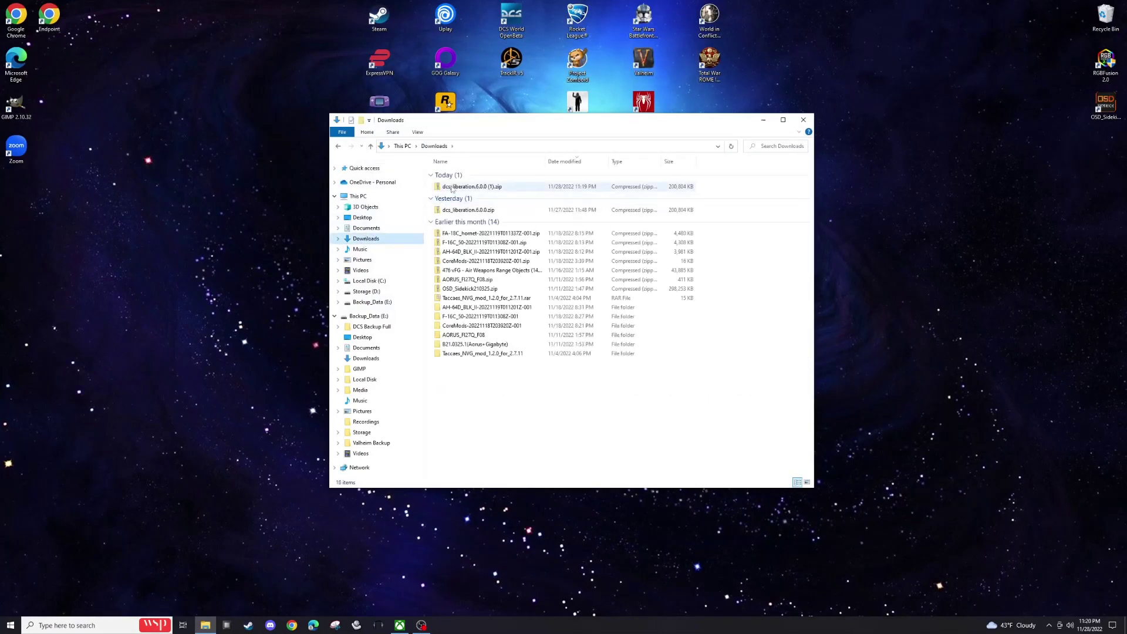
left_click(487, 188)
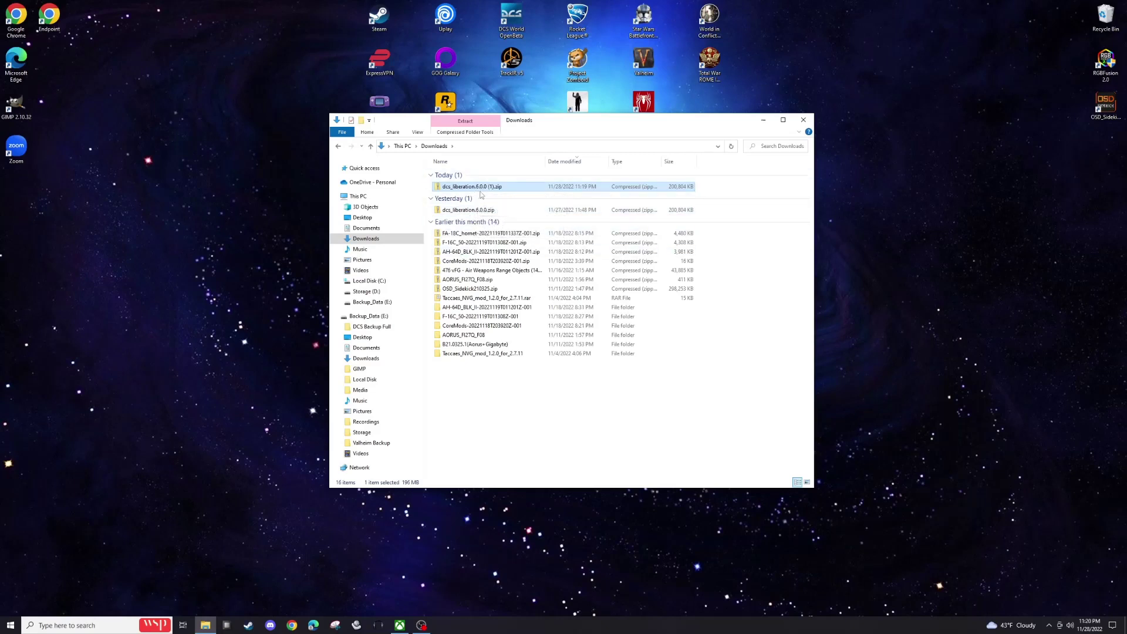
Step: Extract the zip with 7-Zip into a 'dcs_liberation.6.0.0 (1)' folder
right_click(482, 188)
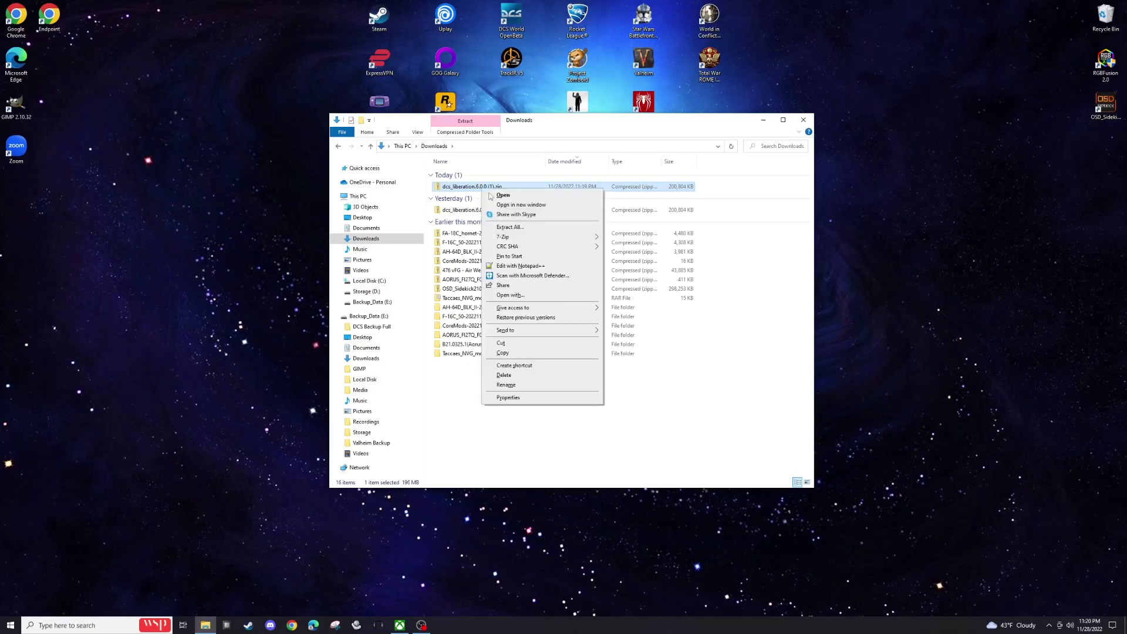
mouse_move(505, 238)
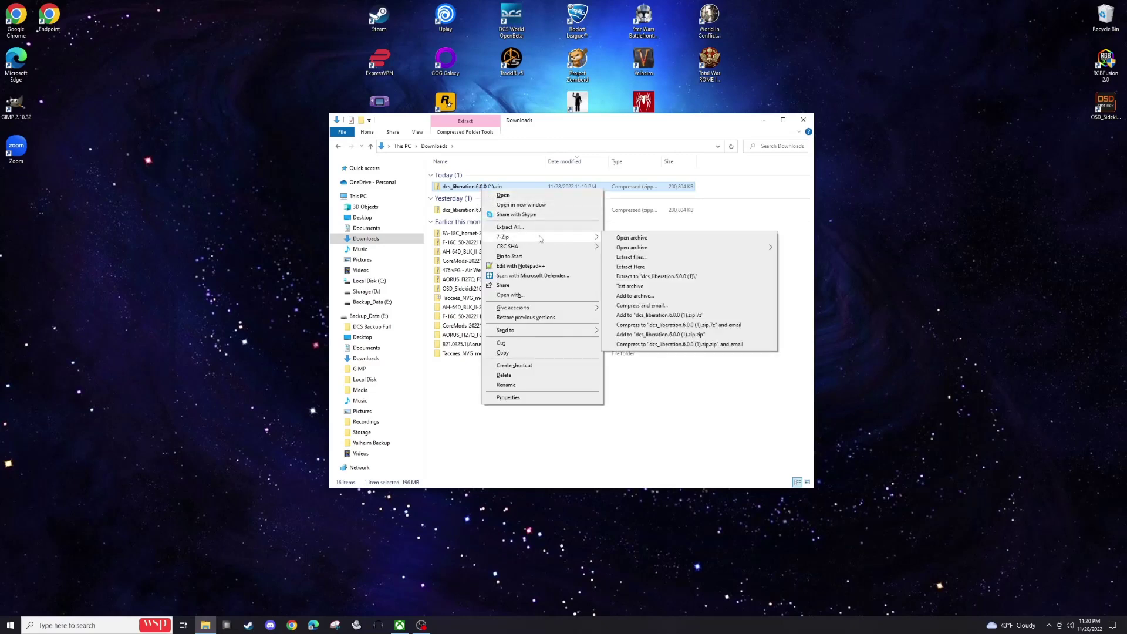
left_click(630, 267)
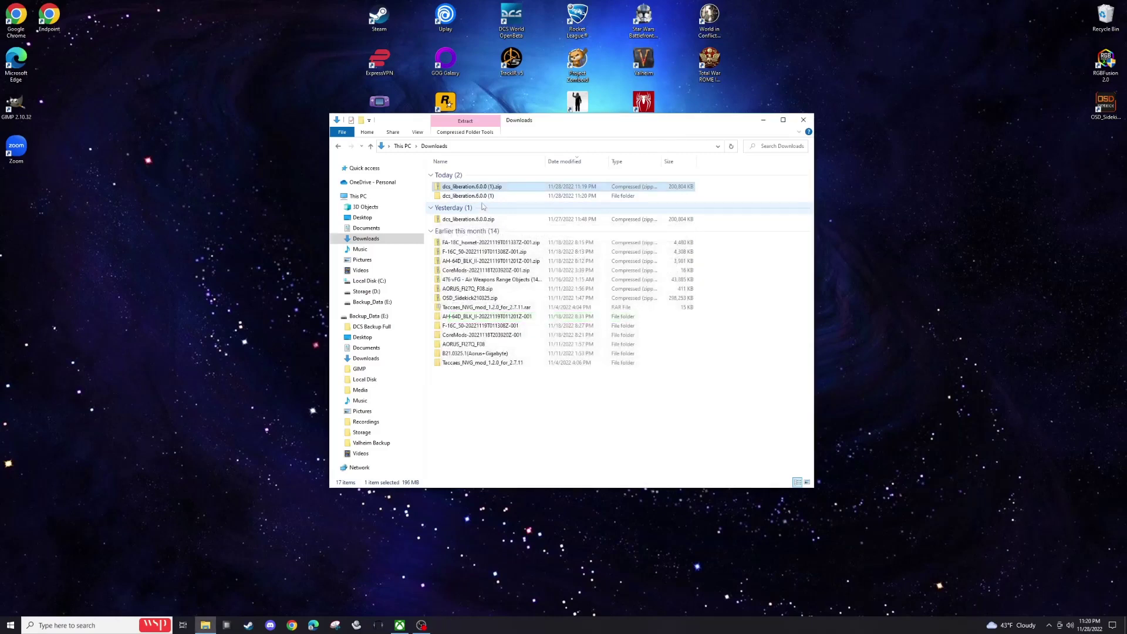
Step: Cut the dcs_liberation.6.0.0 (1) folder, paste it on the Desktop, and position its icon
left_click(486, 197)
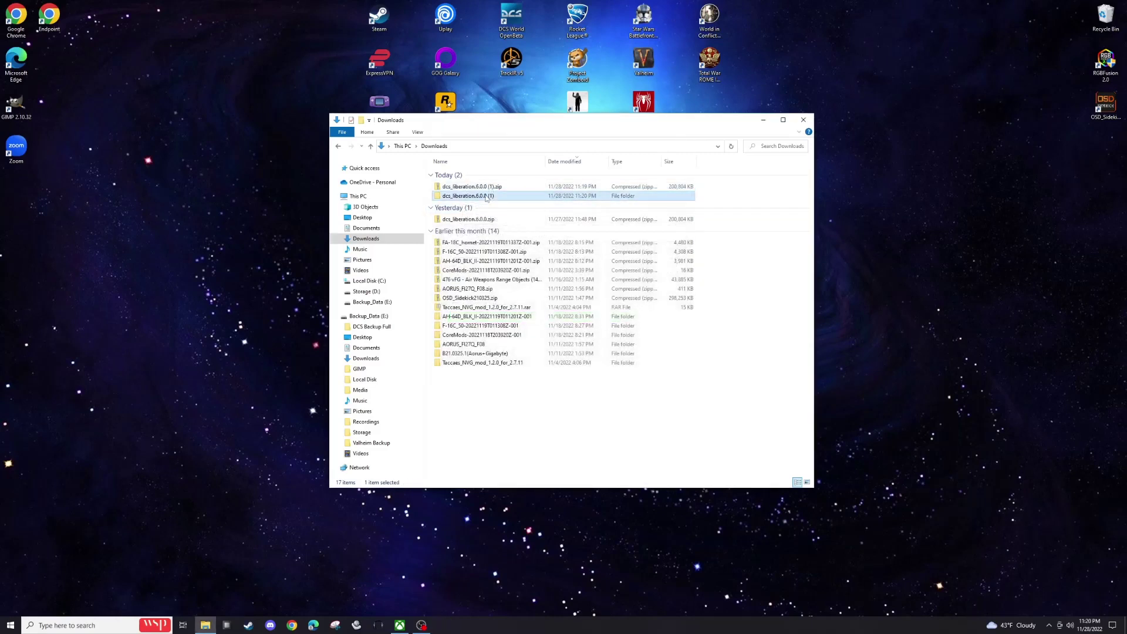
right_click(485, 197)
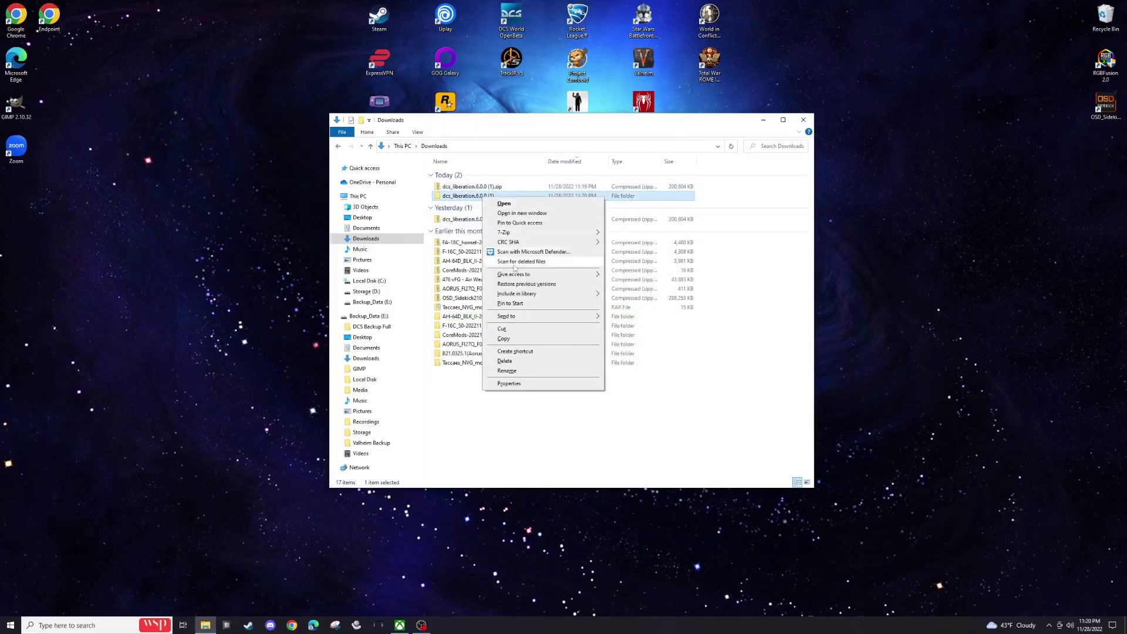
left_click(360, 260)
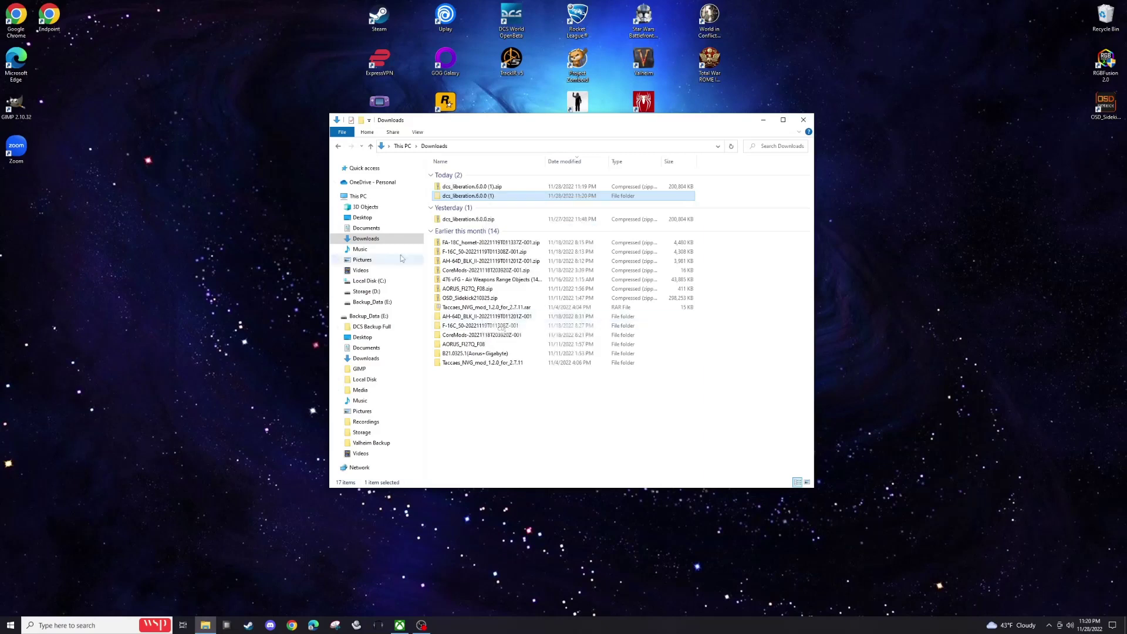
left_click(362, 217)
right_click(752, 273)
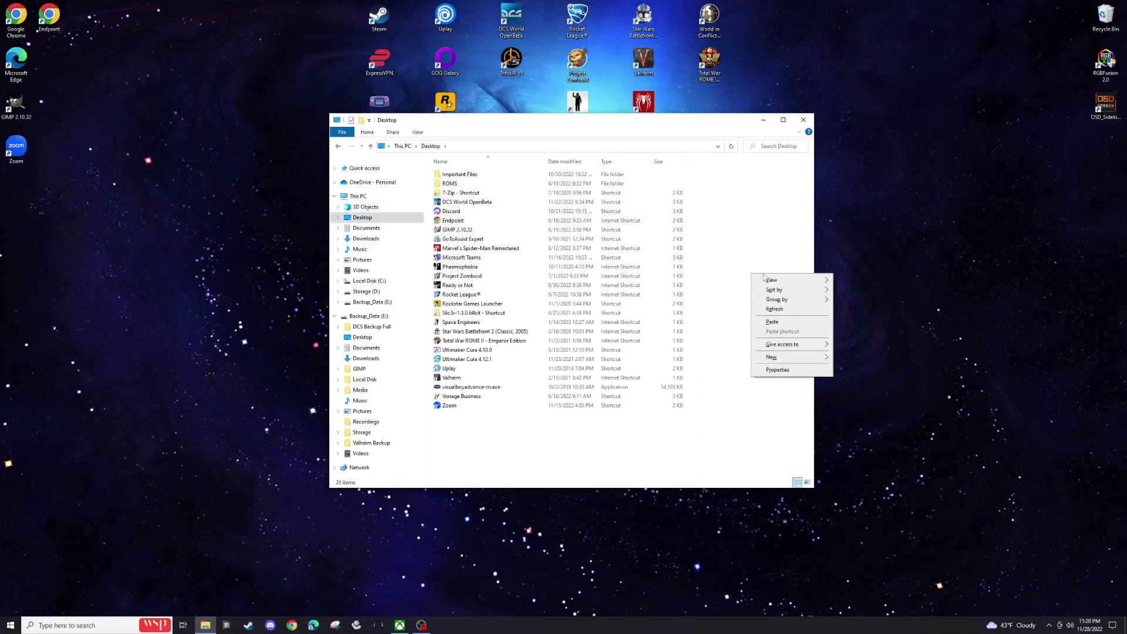
left_click(774, 322)
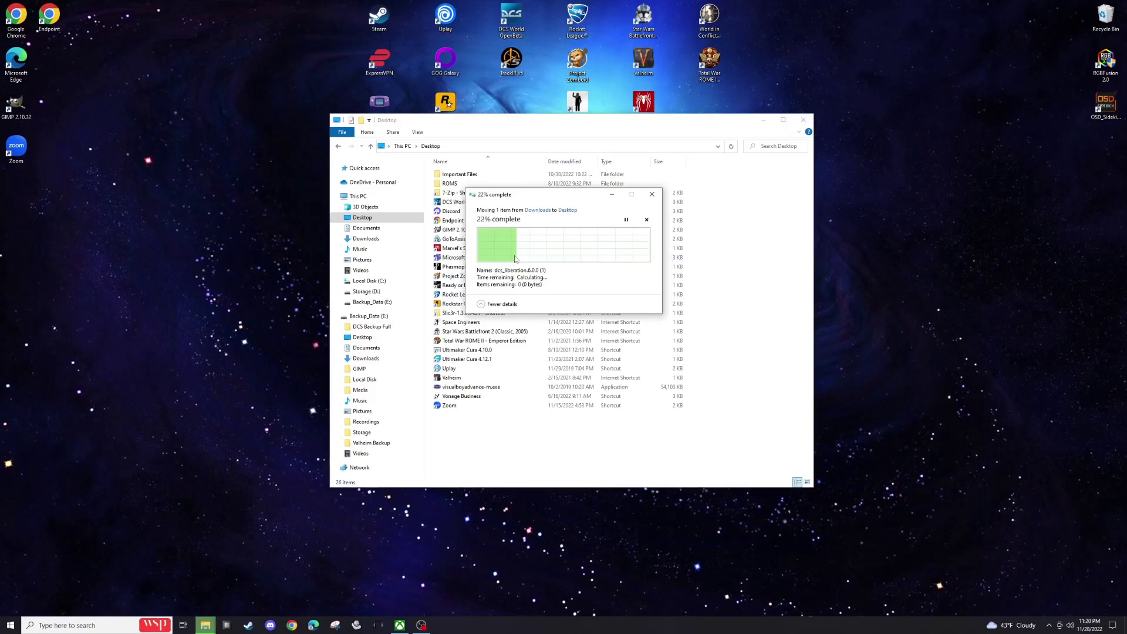
left_click(804, 120)
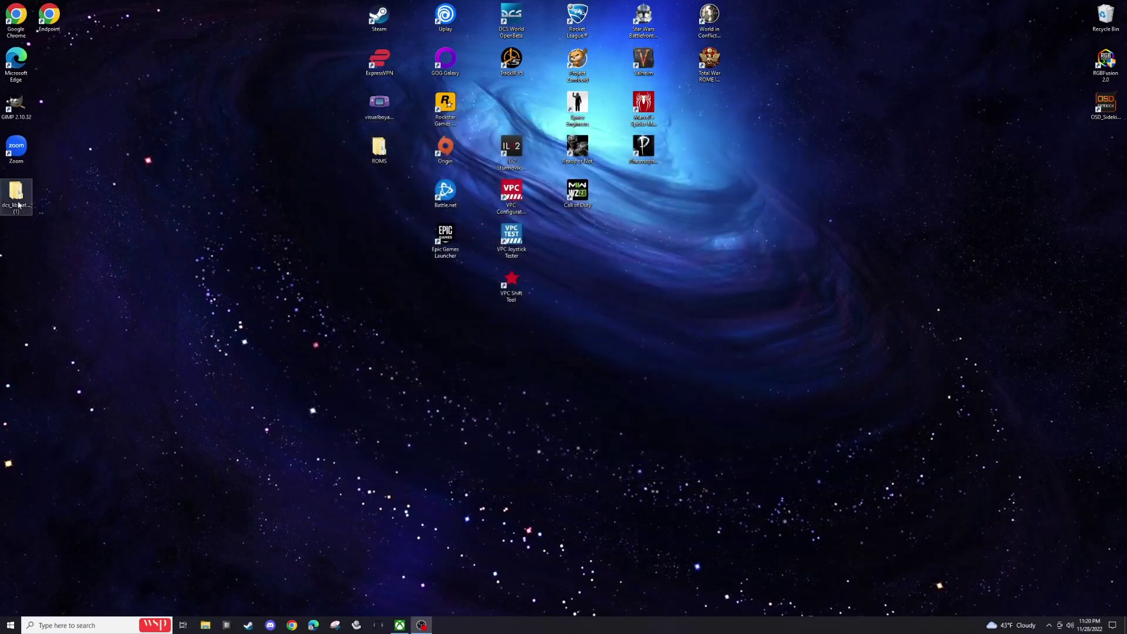
mouse_move(14, 199)
left_mouse_down()
mouse_move(447, 179)
mouse_move(509, 95)
mouse_move(513, 111)
left_mouse_up()
Step: Open dcs_liberation.6.0.0 (1) > dcs_liberation and bring up liberation_main.exe's context menu
double_click(513, 109)
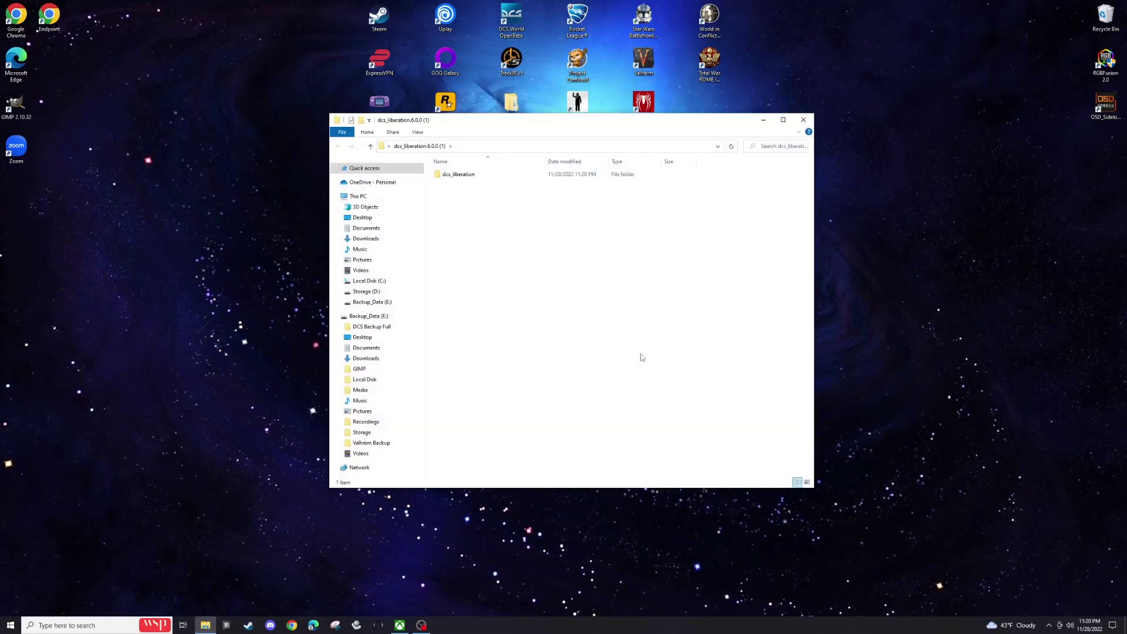
double_click(468, 176)
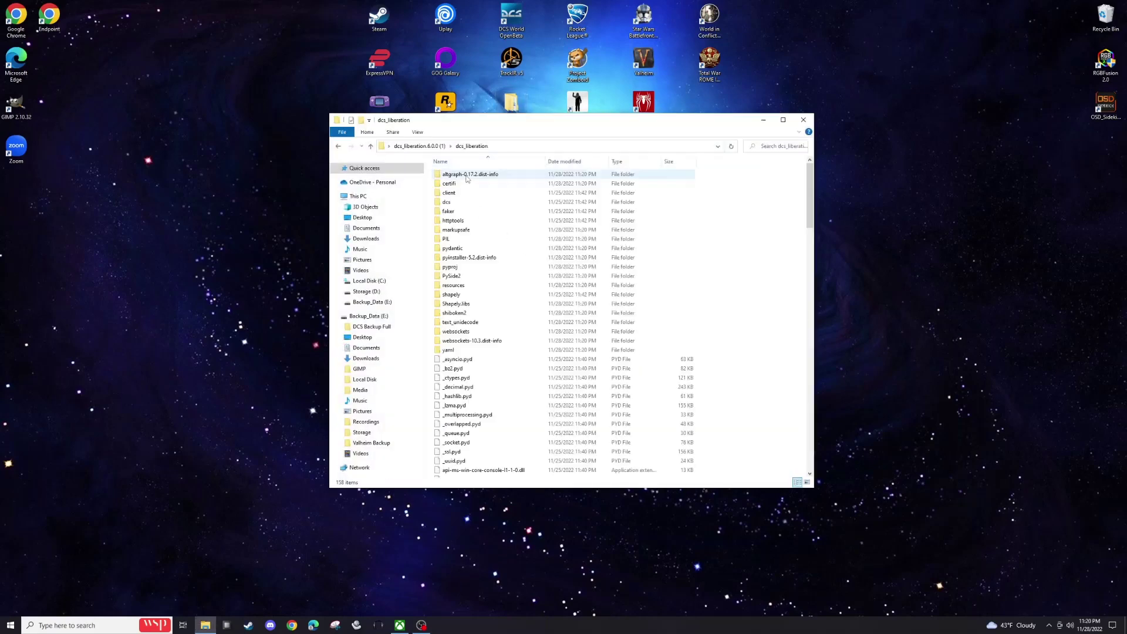
scroll(461, 276, "down", 5)
scroll(461, 276, "down", 5)
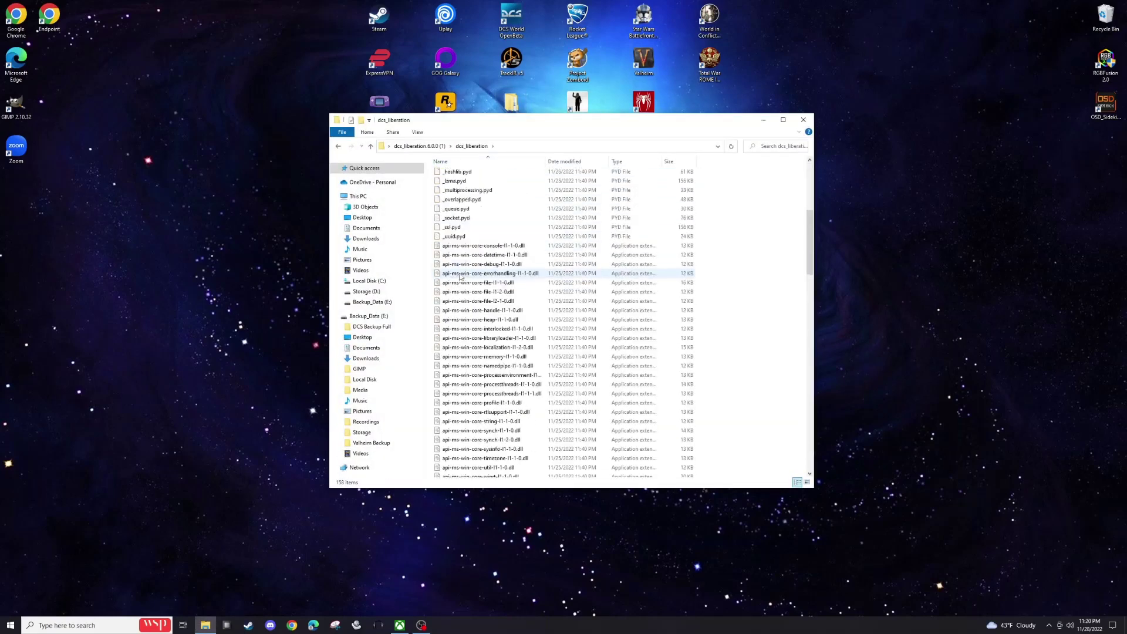
scroll(470, 235, "up", 10)
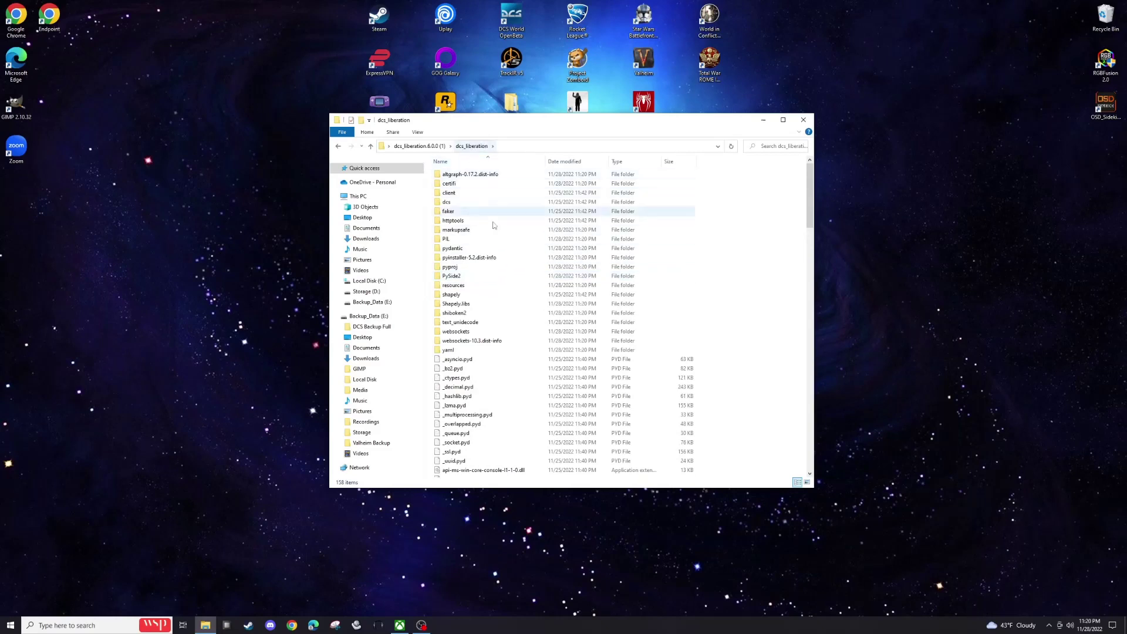
scroll(499, 270, "down", 4)
scroll(592, 286, "up", 5)
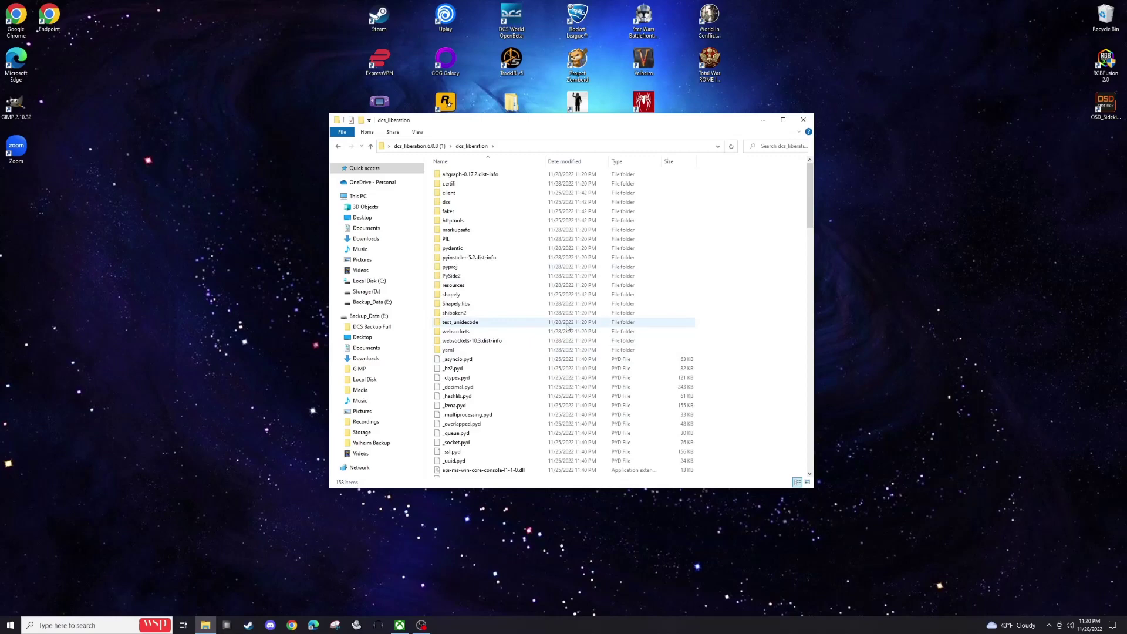
scroll(499, 305, "down", 17)
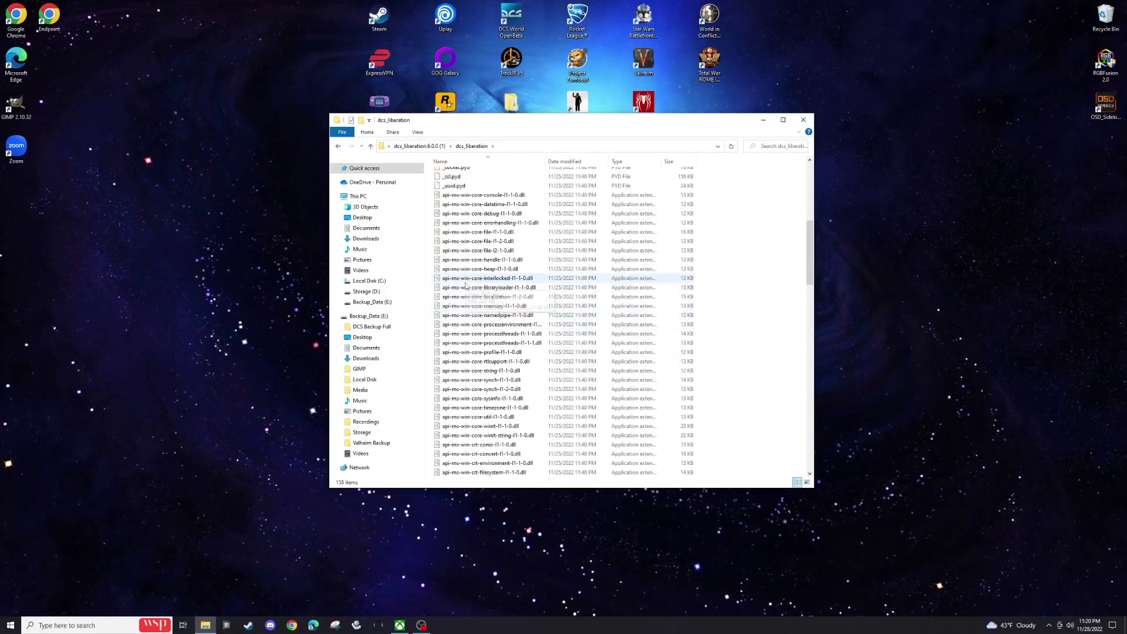
scroll(473, 305, "down", 2)
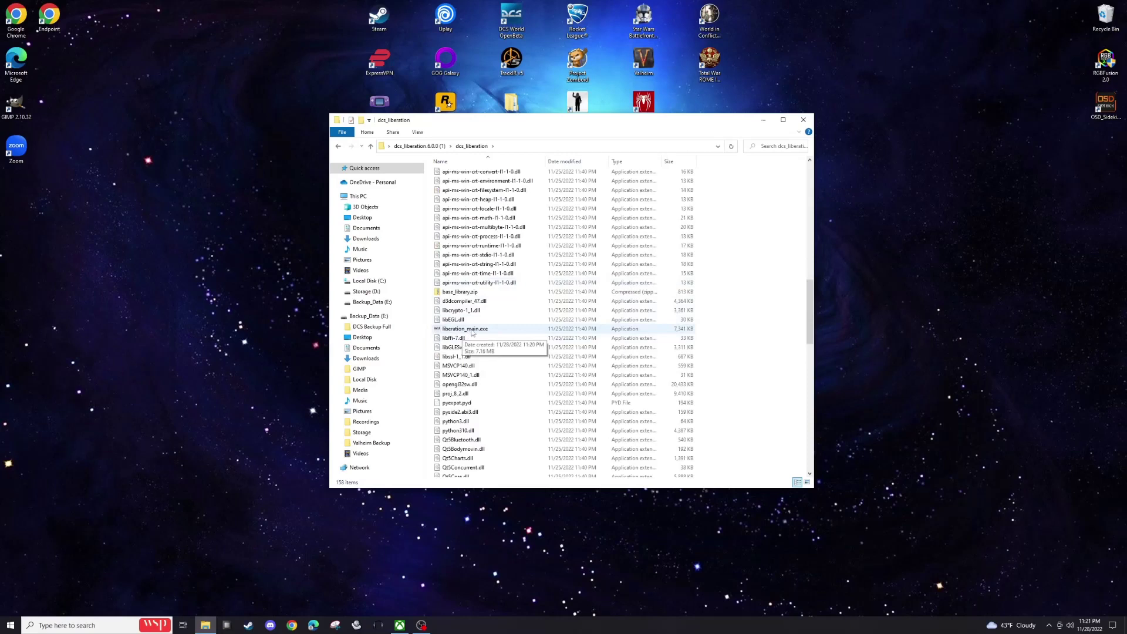
right_click(473, 331)
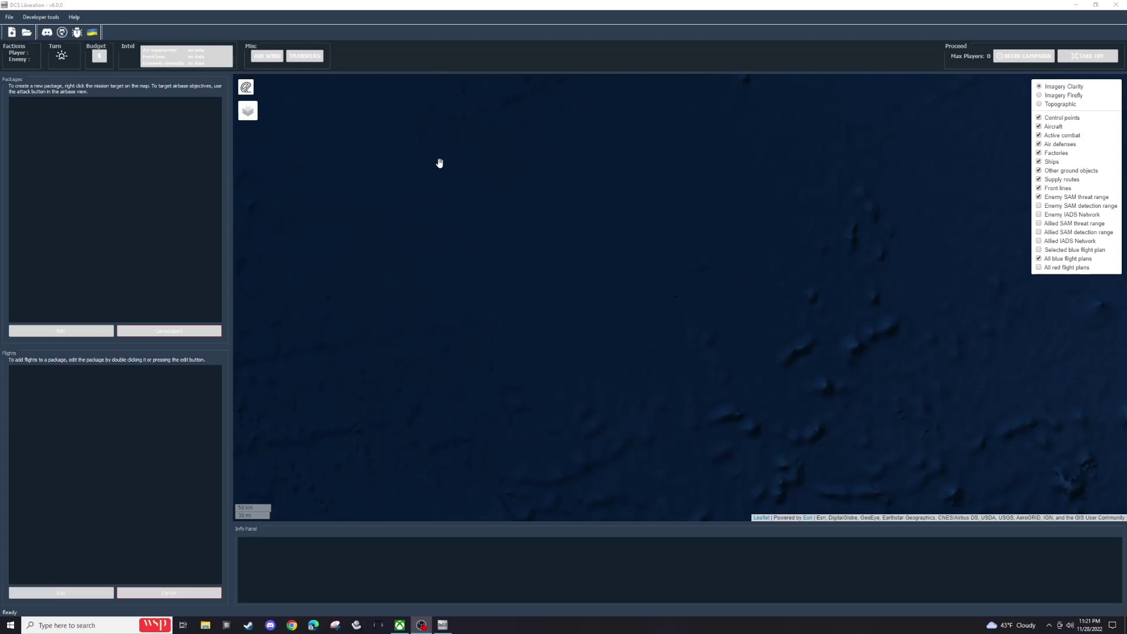
Step: Zoom the map out and pan it to centre on Africa, with the Atlantic and Europe visible
scroll(856, 260, "down", 1)
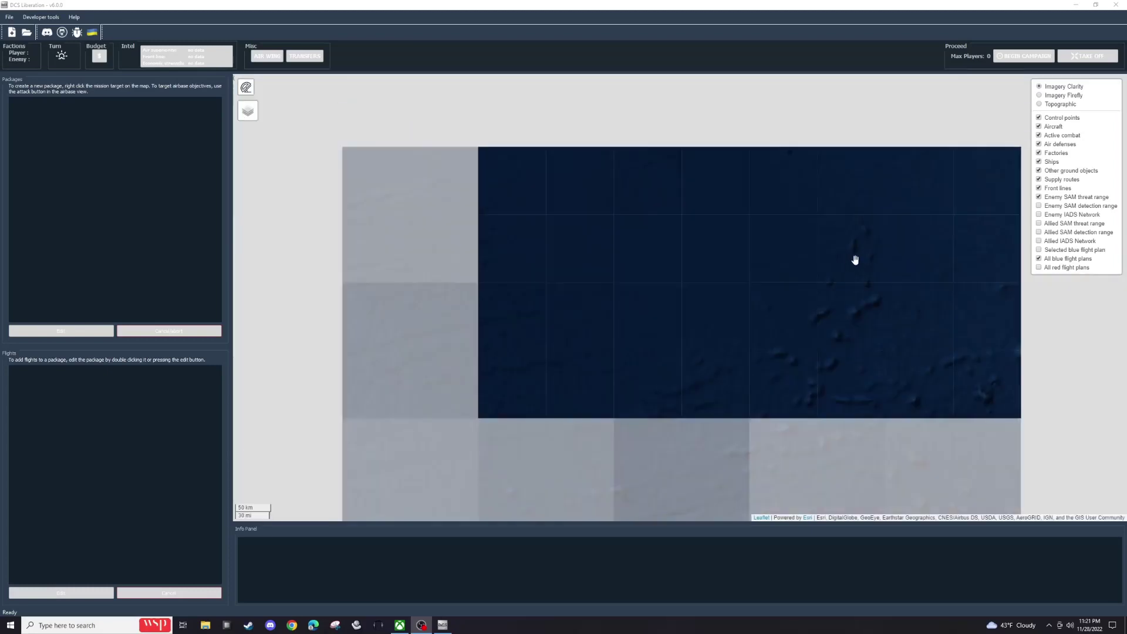
scroll(855, 260, "down", 3)
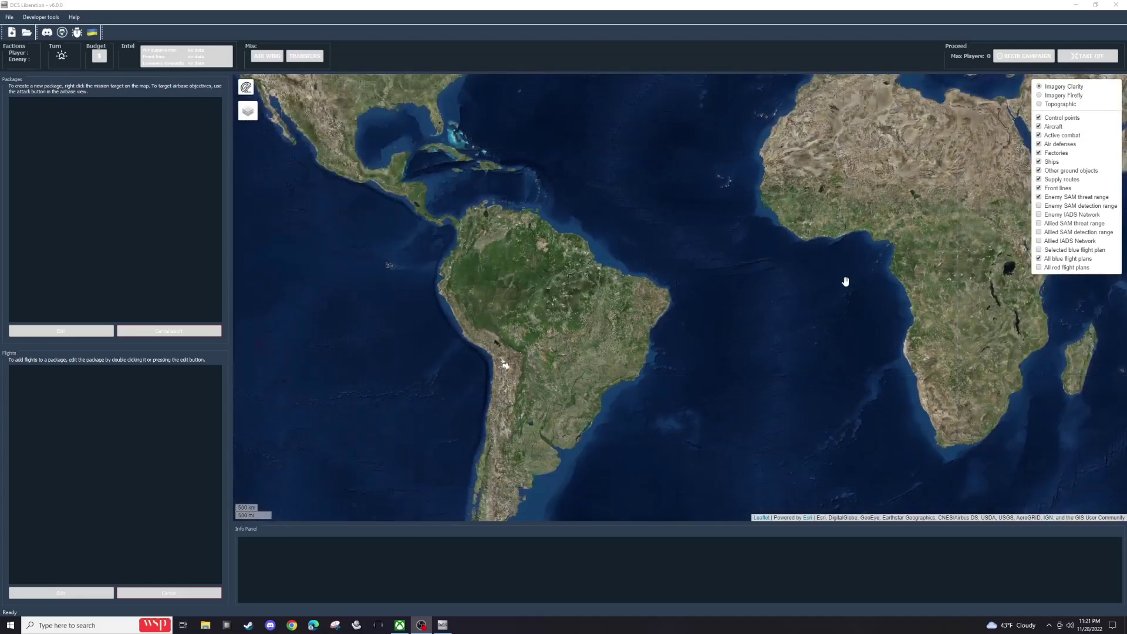
left_click_drag(845, 282, 640, 336)
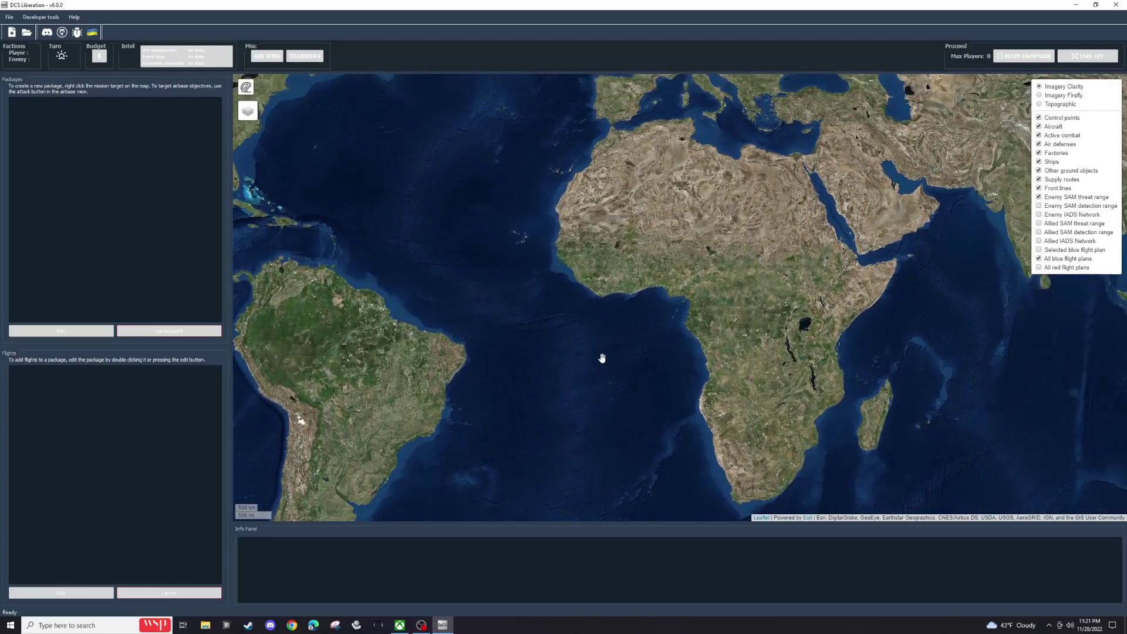
scroll(663, 307, "down", 1)
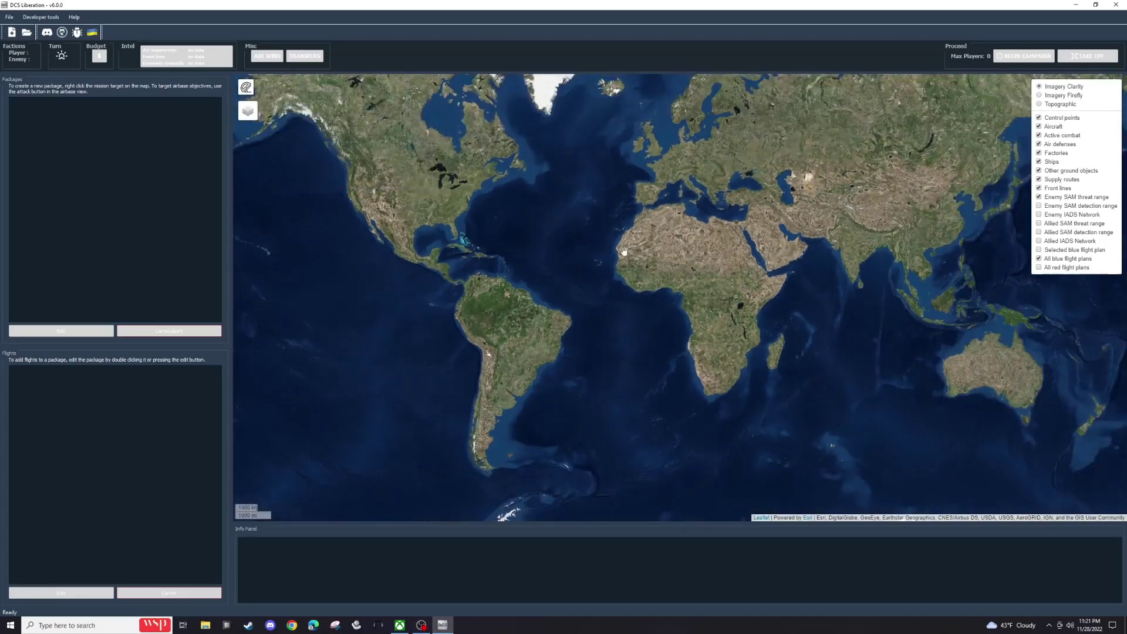
left_click_drag(589, 213, 566, 260)
scroll(568, 260, "up", 1)
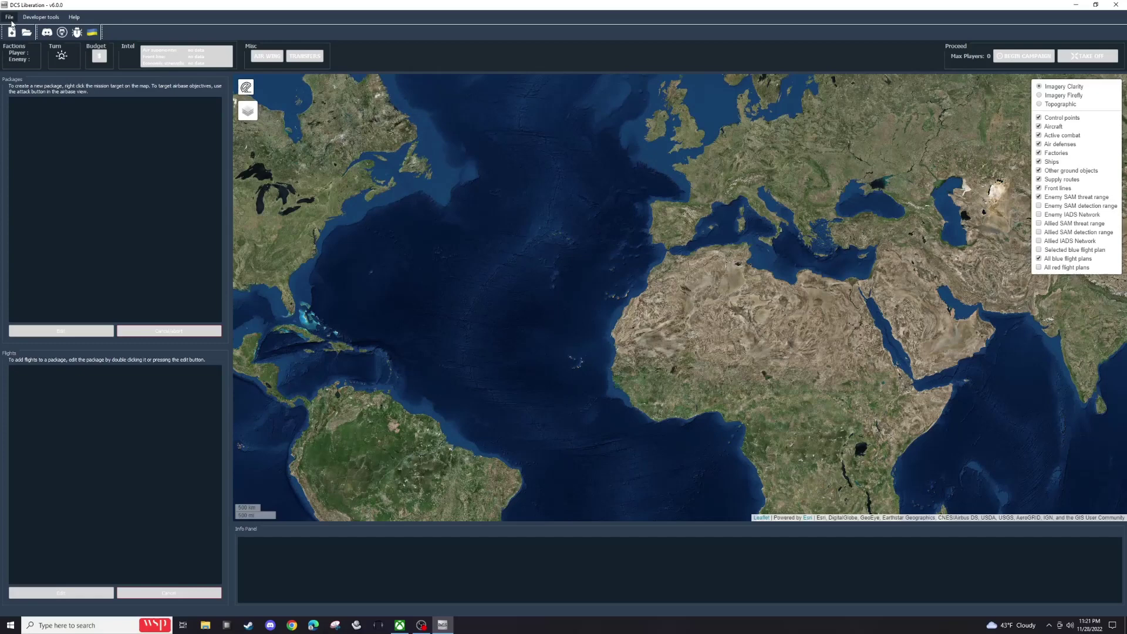
Step: Check the DCS installation directory in File > Preferences and apply the settings
left_click(10, 17)
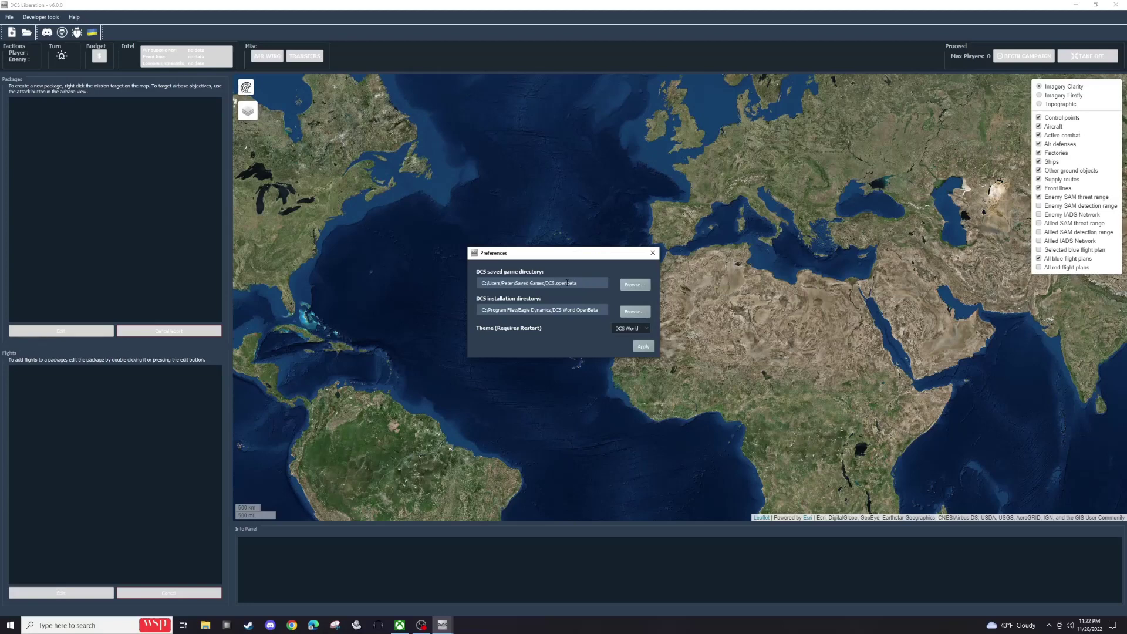
left_click_drag(485, 313, 478, 312)
left_click(647, 353)
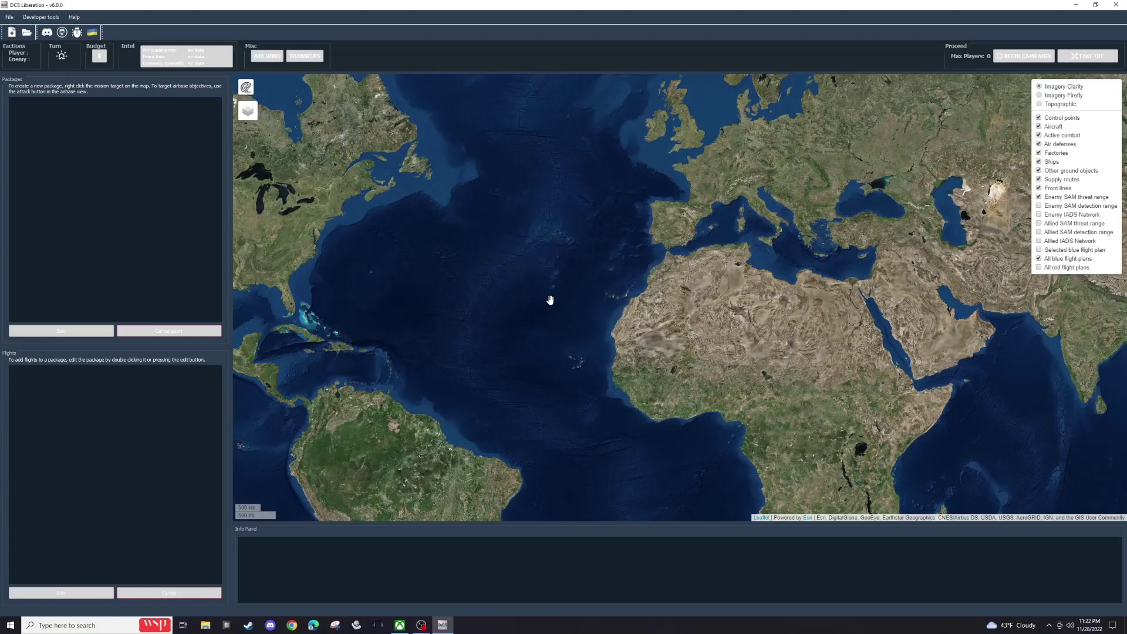
scroll(568, 305, "up", 1)
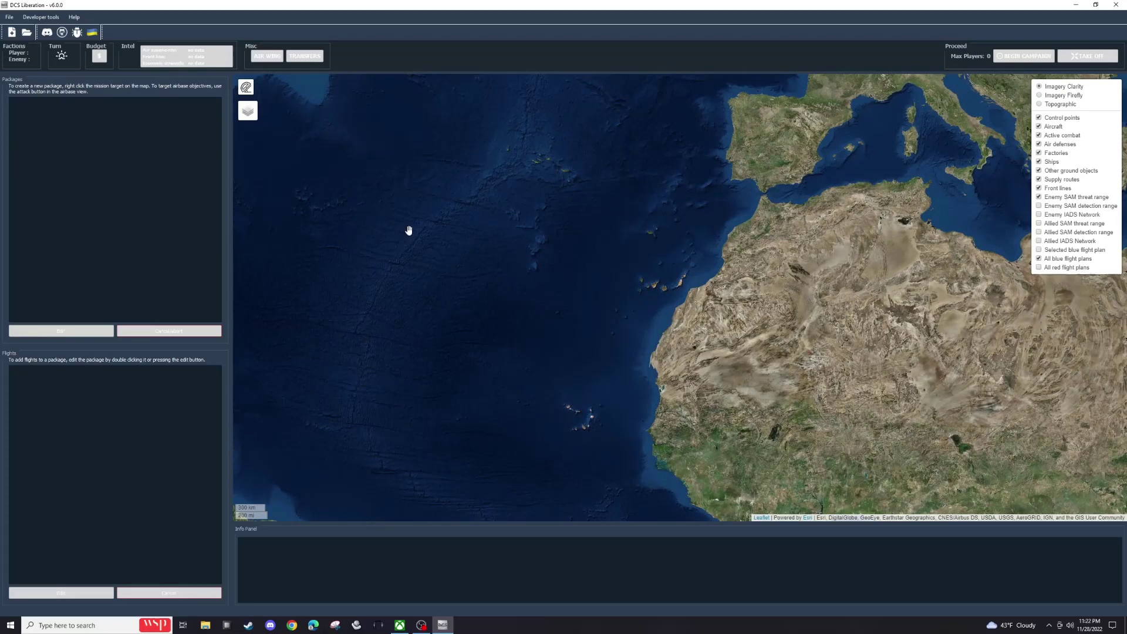
scroll(411, 223, "down", 1)
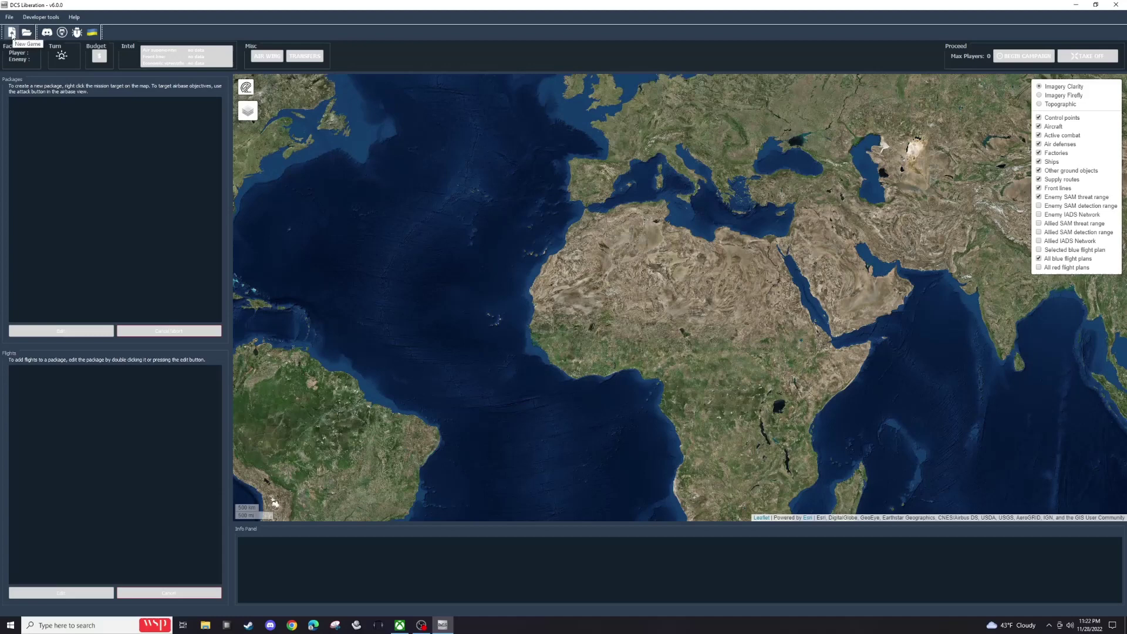
Step: Start a new game, preview Up The Coast and Vectron's Claw, then select Caucasus - Black Sea
left_click(12, 33)
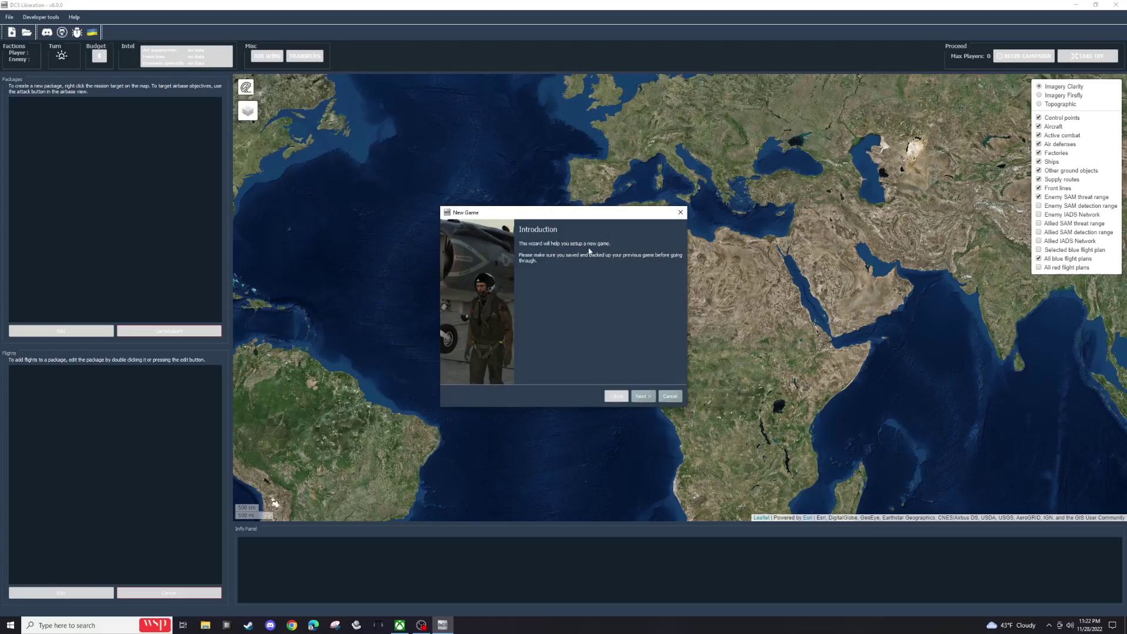
left_click(650, 398)
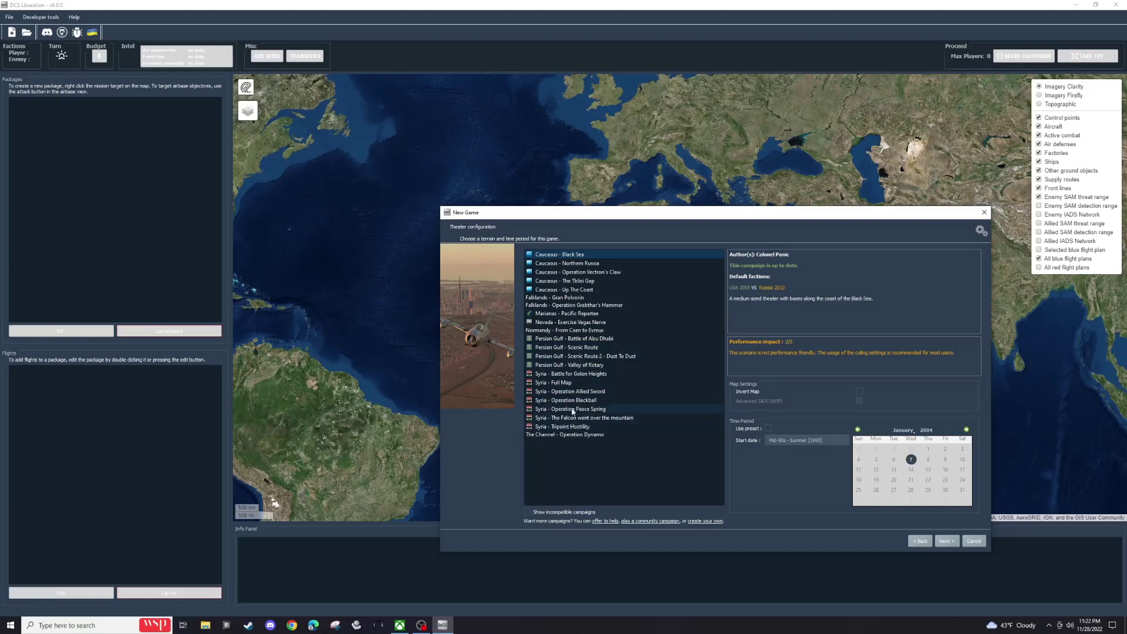
left_click(570, 299)
left_click(574, 289)
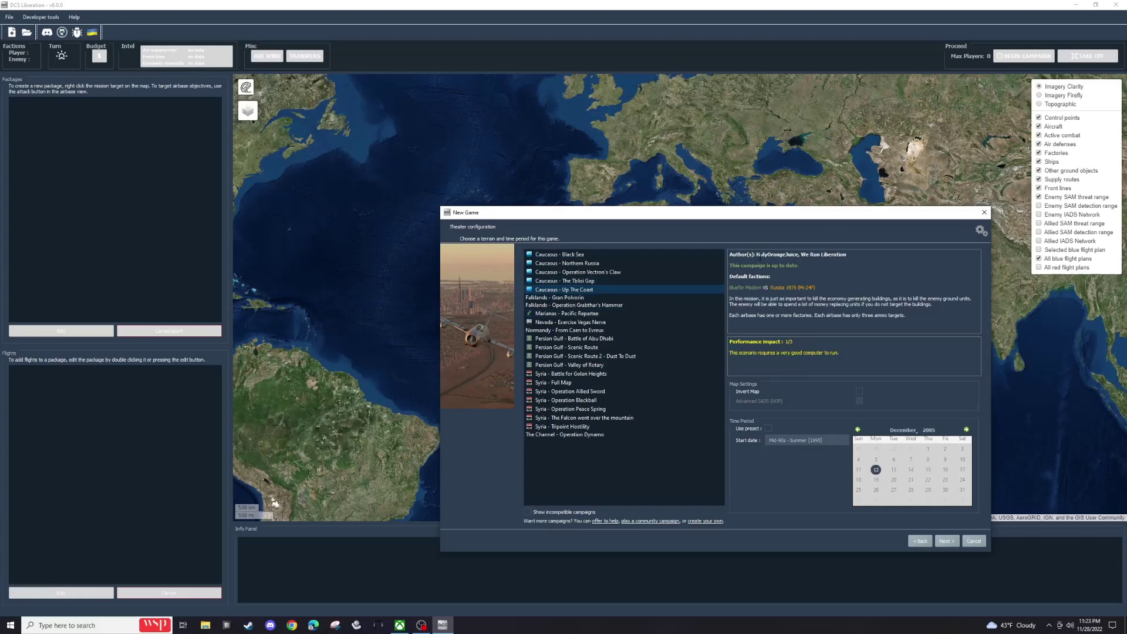
left_click(614, 271)
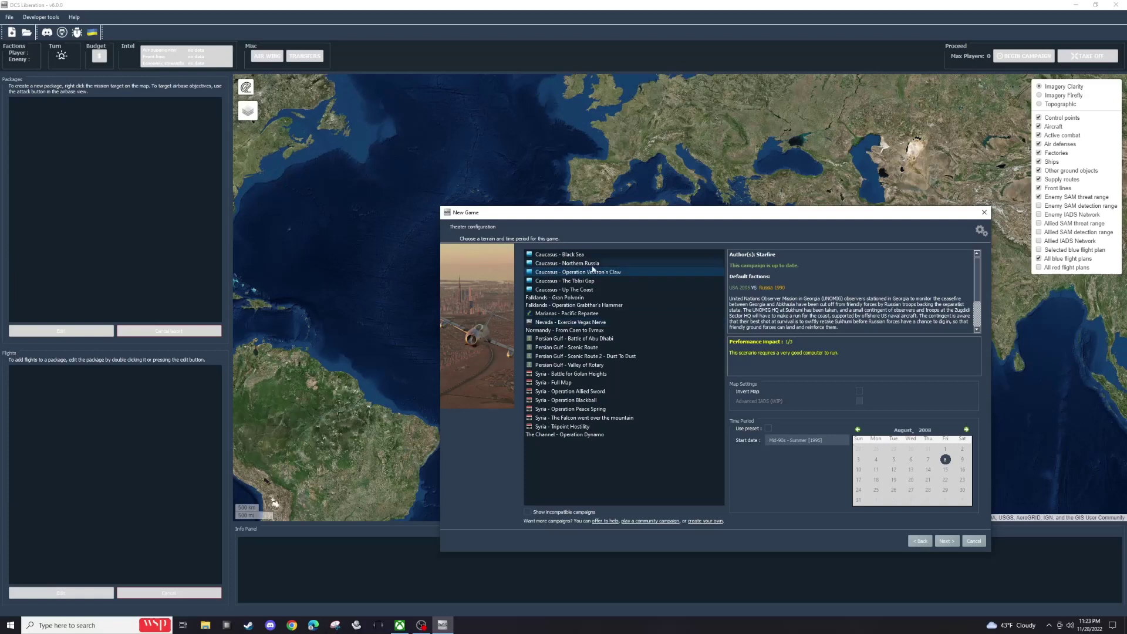
left_click(575, 256)
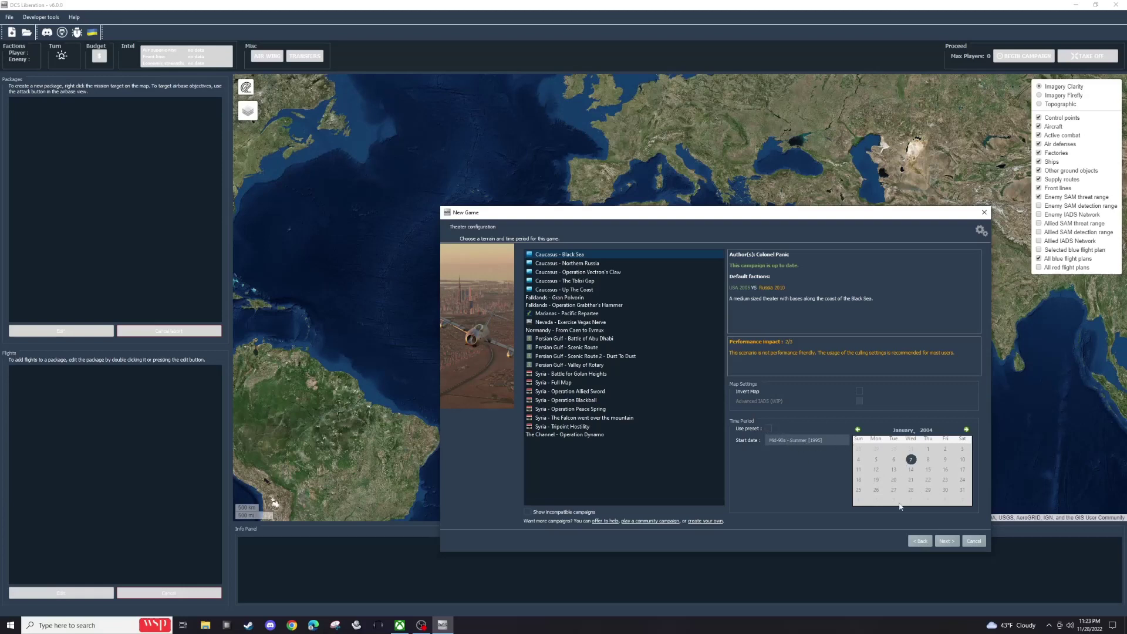
Step: Keep USA 2005 versus Russia 2010 factions and enable the Supercarrier module
left_click(945, 541)
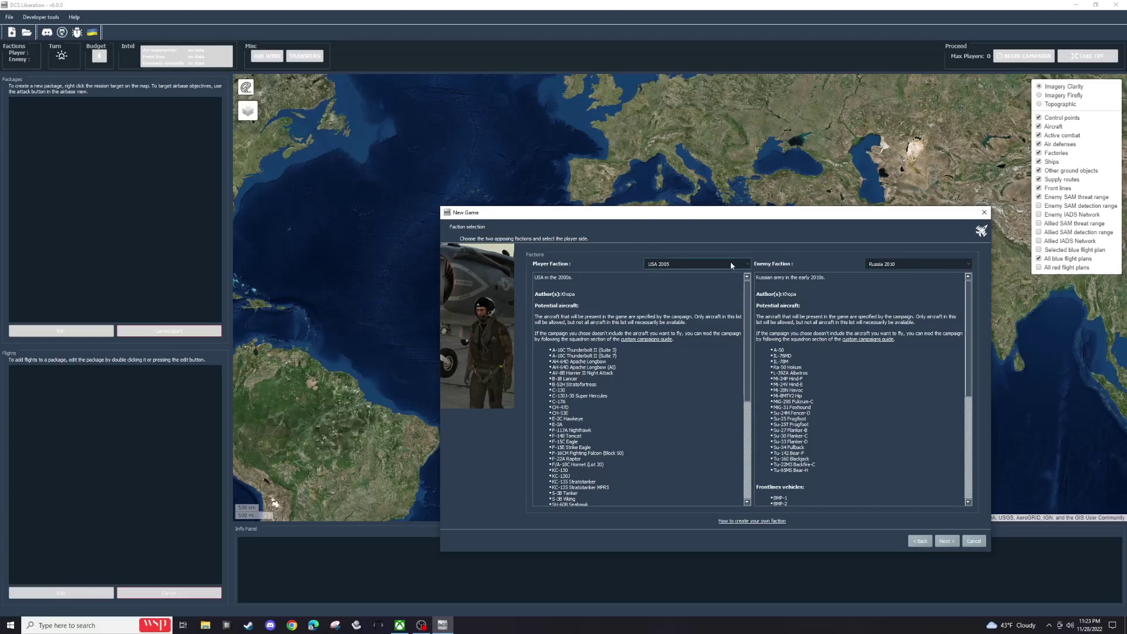
left_click(947, 541)
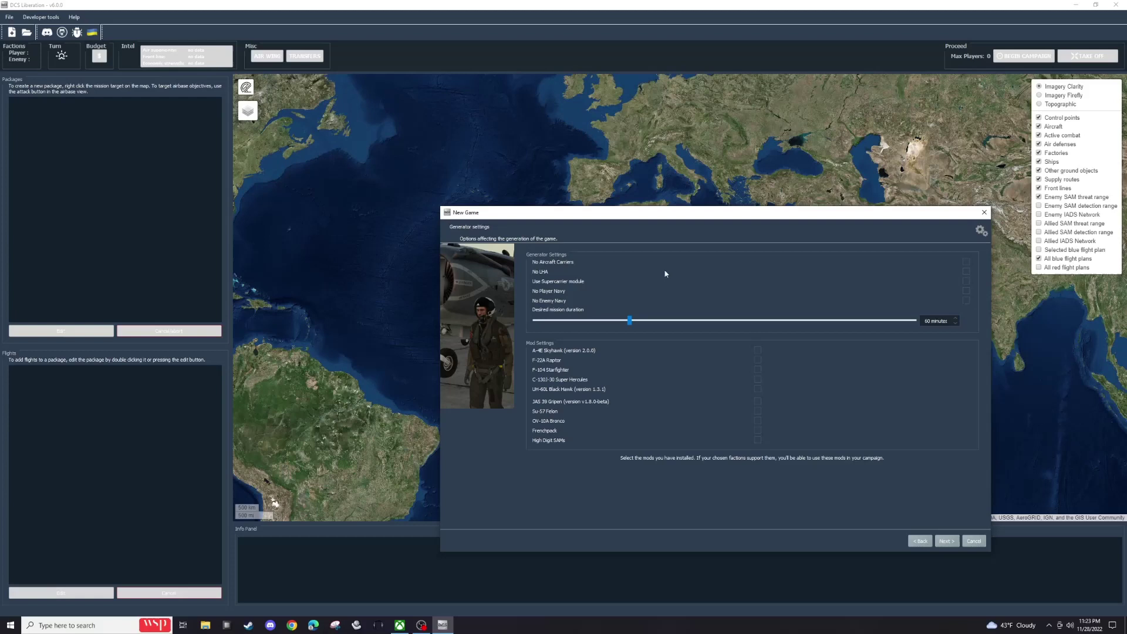
left_click(967, 281)
Step: Set the desired mission duration slider to about 92 minutes
left_click(630, 321)
left_click_drag(630, 321, 535, 324)
left_click_drag(535, 322, 893, 325)
left_click_drag(889, 323, 734, 338)
Step: View the difficulty and automation page, then step back three pages to theater configuration
left_click(948, 540)
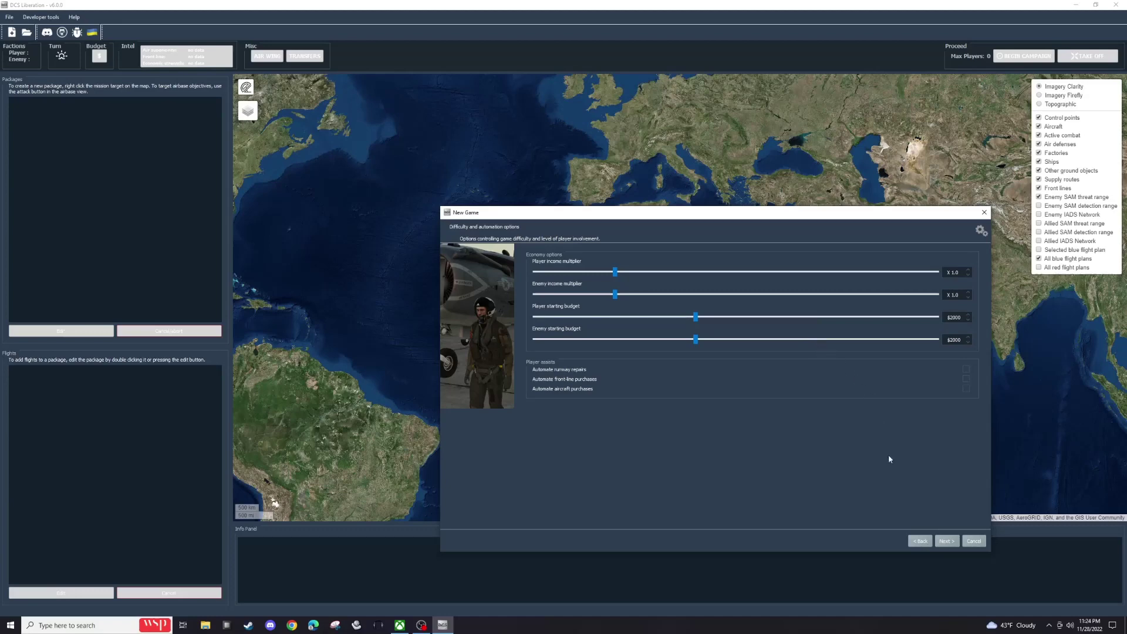
left_click(918, 541)
left_click(917, 541)
left_click(918, 541)
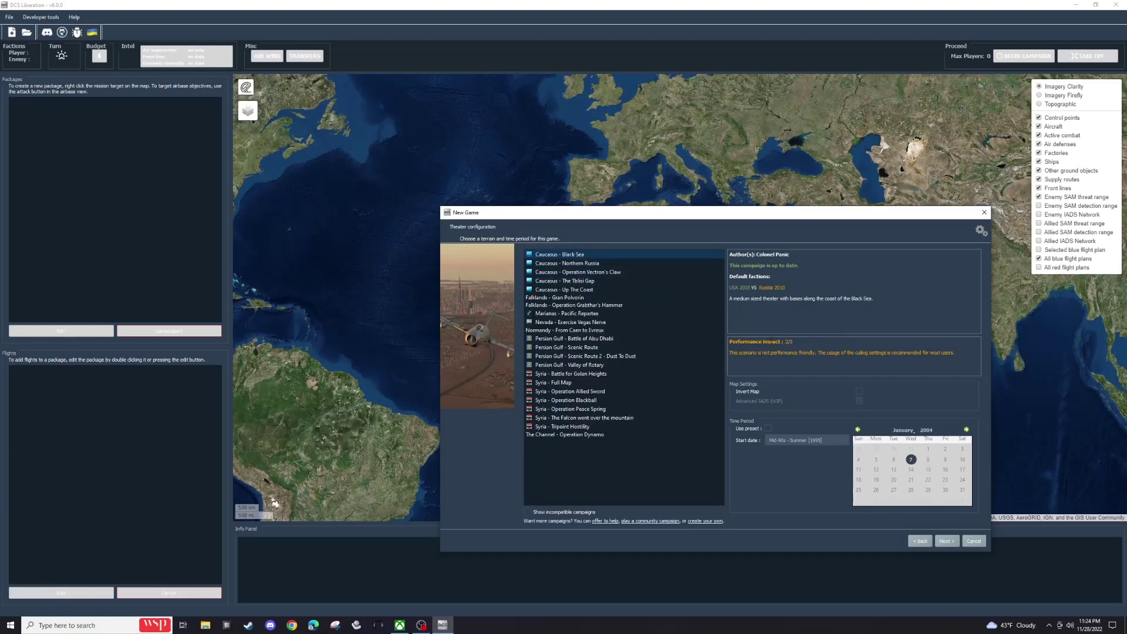
Step: Highlight and compare the campaigns' Performance impact ratings, such as 2/3
left_click_drag(797, 342, 728, 341)
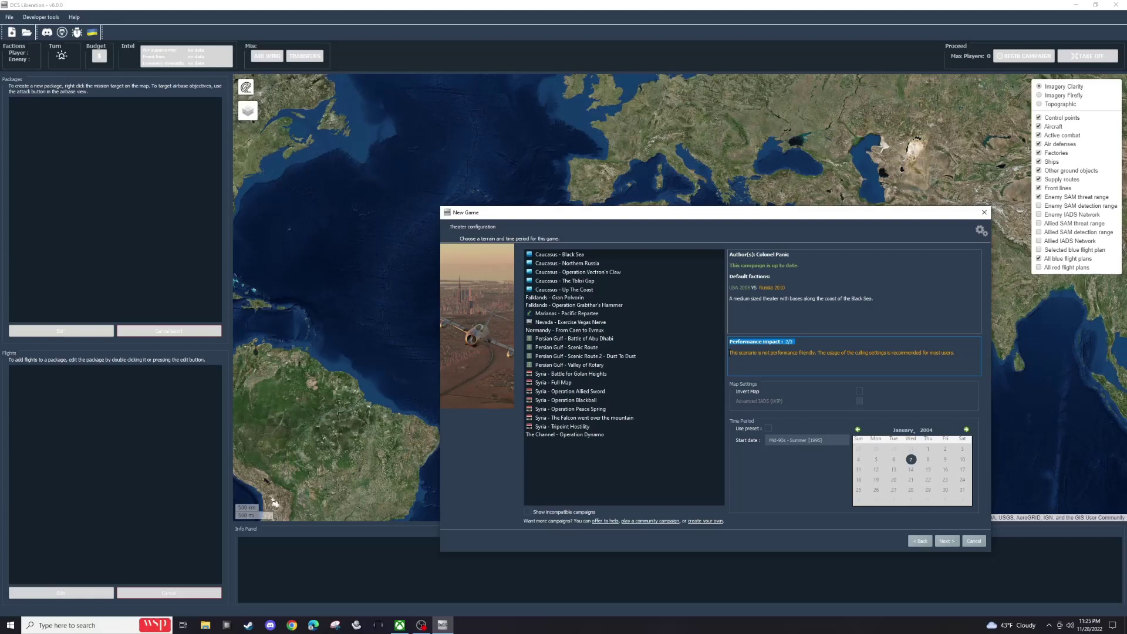
left_click(792, 343)
double_click(793, 343)
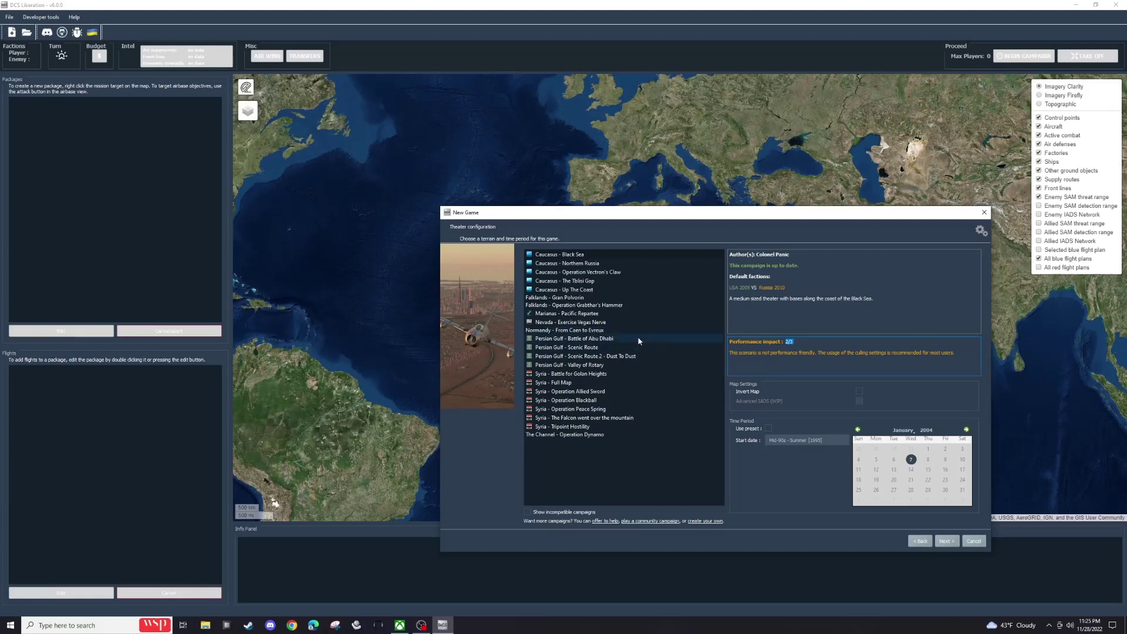
left_click(801, 341)
Step: Select Caucasus - Operation Vectron's Claw (1/3 performance impact) and advance two pages
left_click(584, 273)
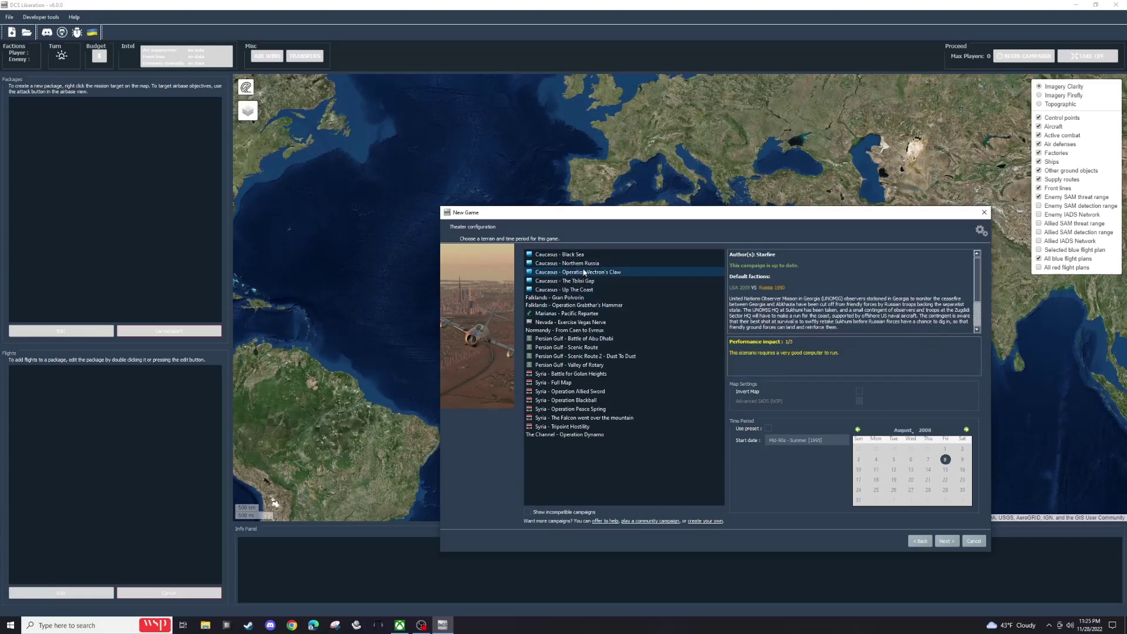
double_click(789, 342)
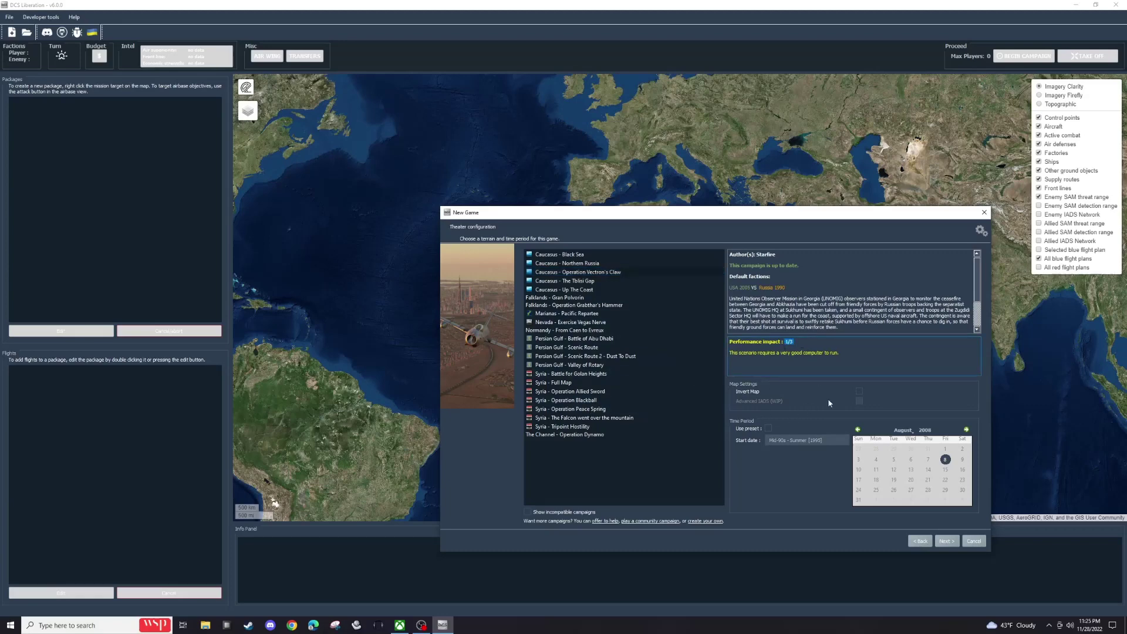
left_click(946, 542)
left_click(946, 542)
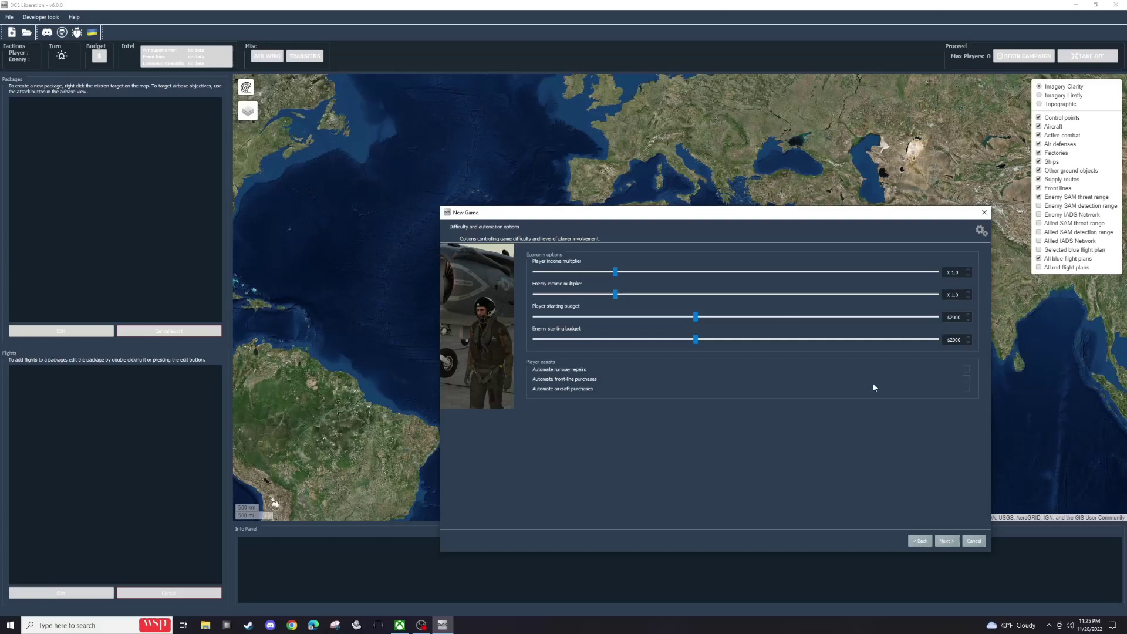
Step: Toggle automated runway repairs several times, leaving it switched on
left_click(966, 370)
left_click(966, 369)
left_click(966, 369)
left_click(966, 368)
left_click(968, 372)
left_click(966, 369)
Step: Automate front-line and aircraft purchases and move to the wizard's conclusion page
left_click(967, 380)
left_click(967, 389)
left_click(959, 543)
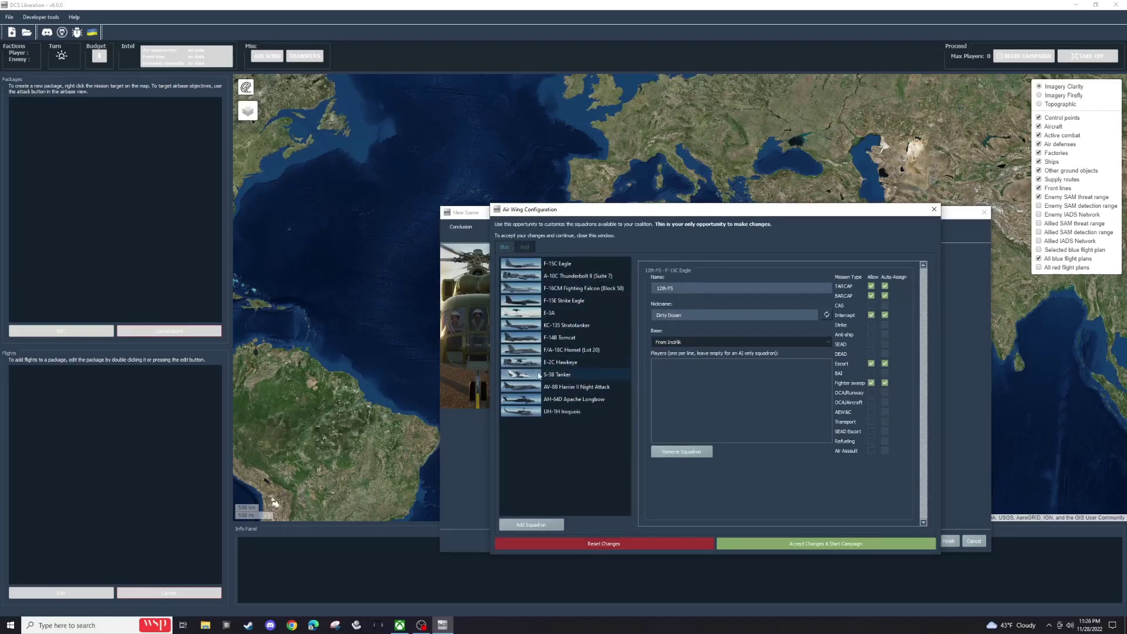
Step: Draft a new A-10C (Suite 7) squadron at Incirlik with preset None, then discard it
left_click(611, 276)
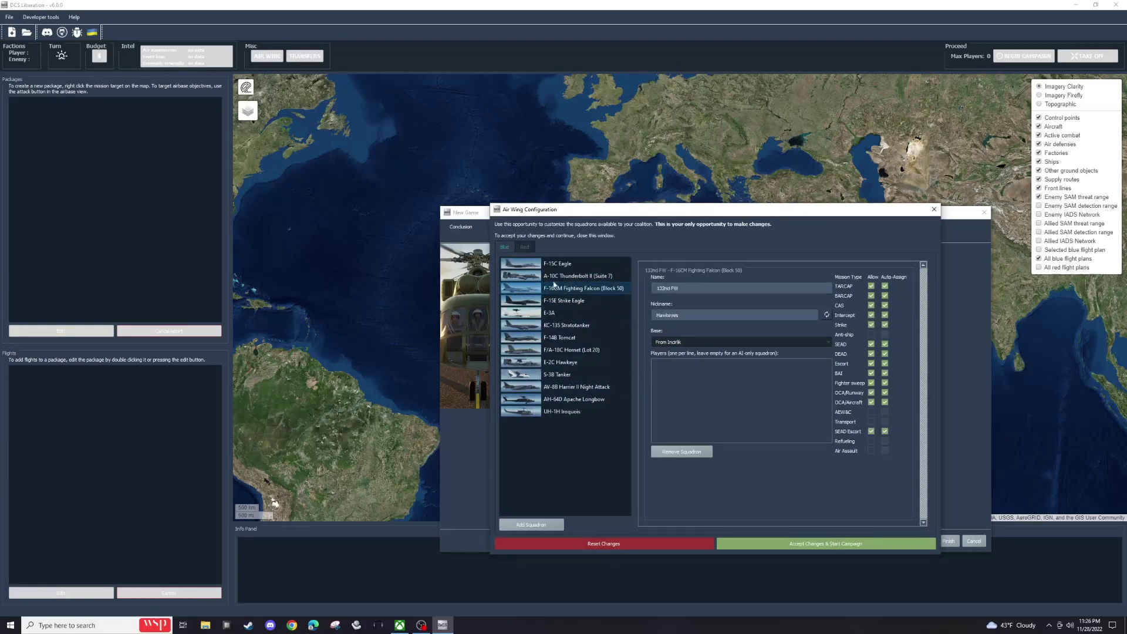
left_click(541, 523)
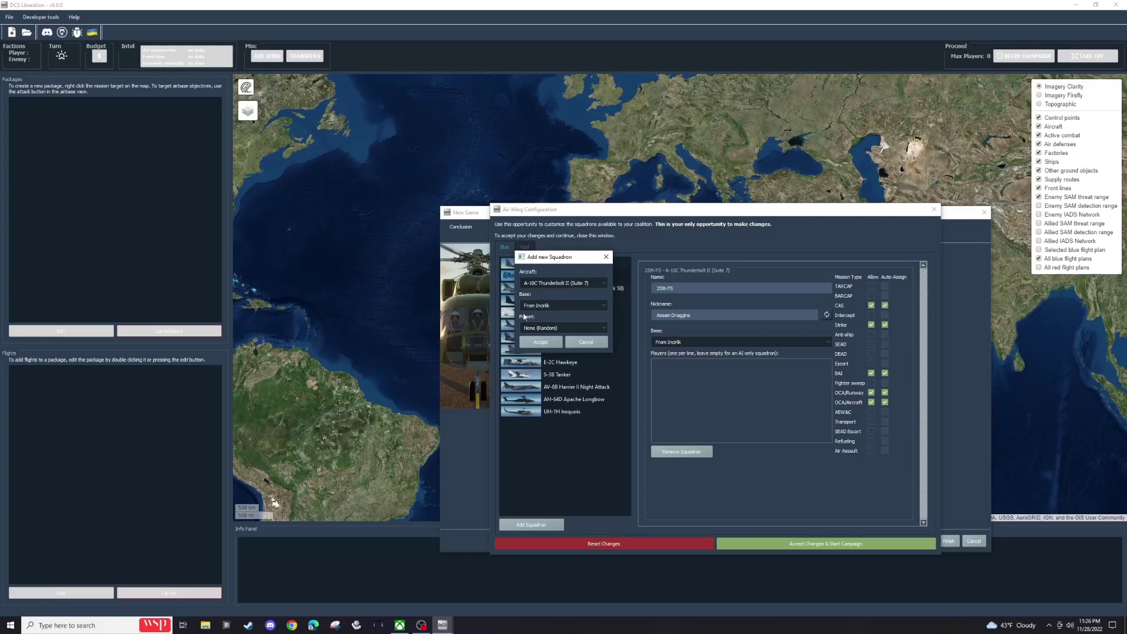
left_click(540, 284)
left_click(550, 300)
left_click(556, 306)
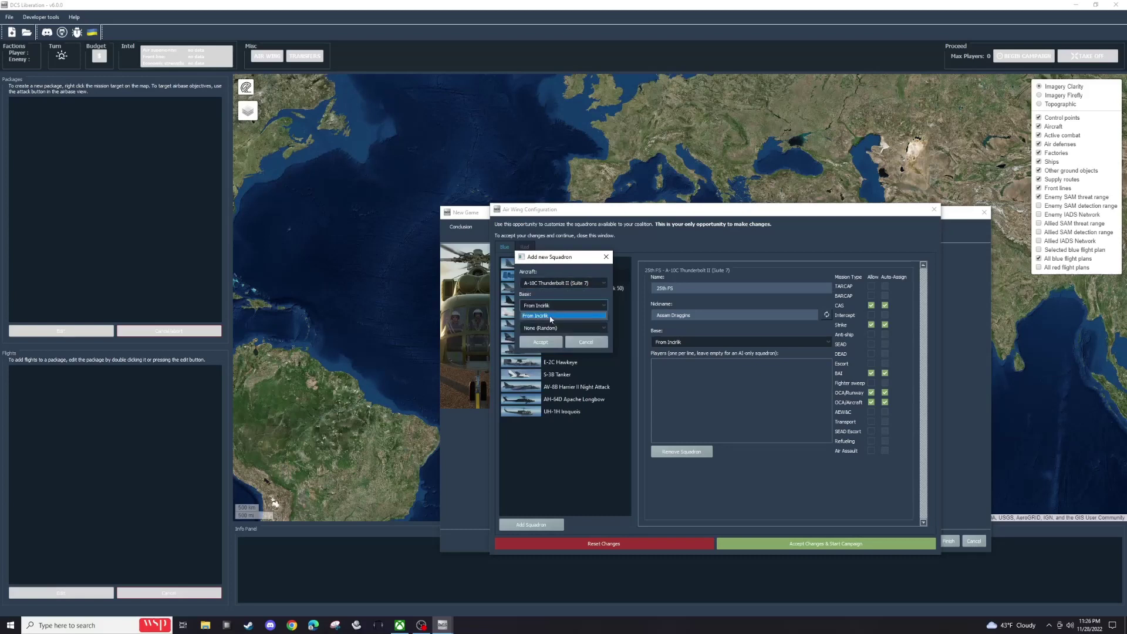
left_click(553, 316)
left_click(587, 327)
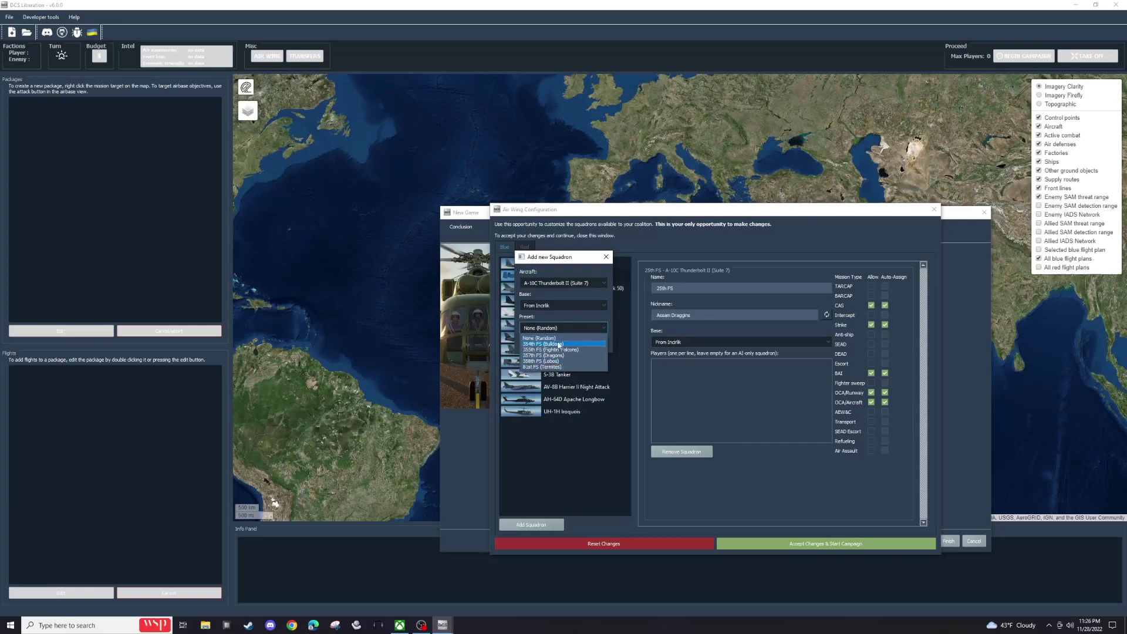
left_click(569, 469)
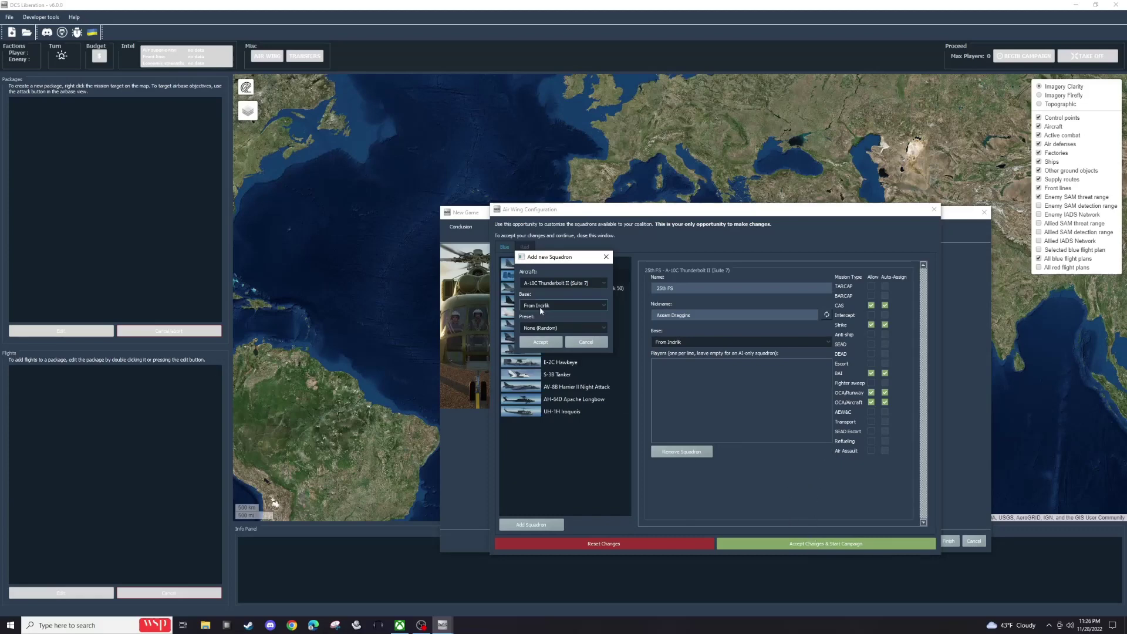
left_click(606, 256)
Step: Start the campaign and pan and zoom out to frame the Black Sea theatre
left_click(832, 545)
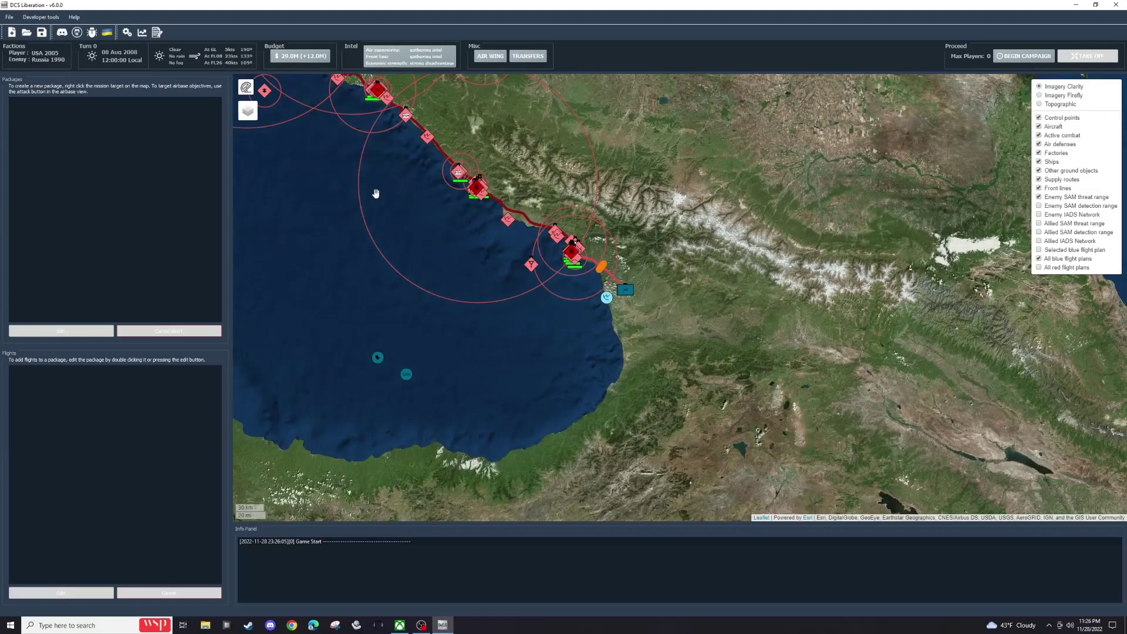
left_click_drag(376, 193, 576, 297)
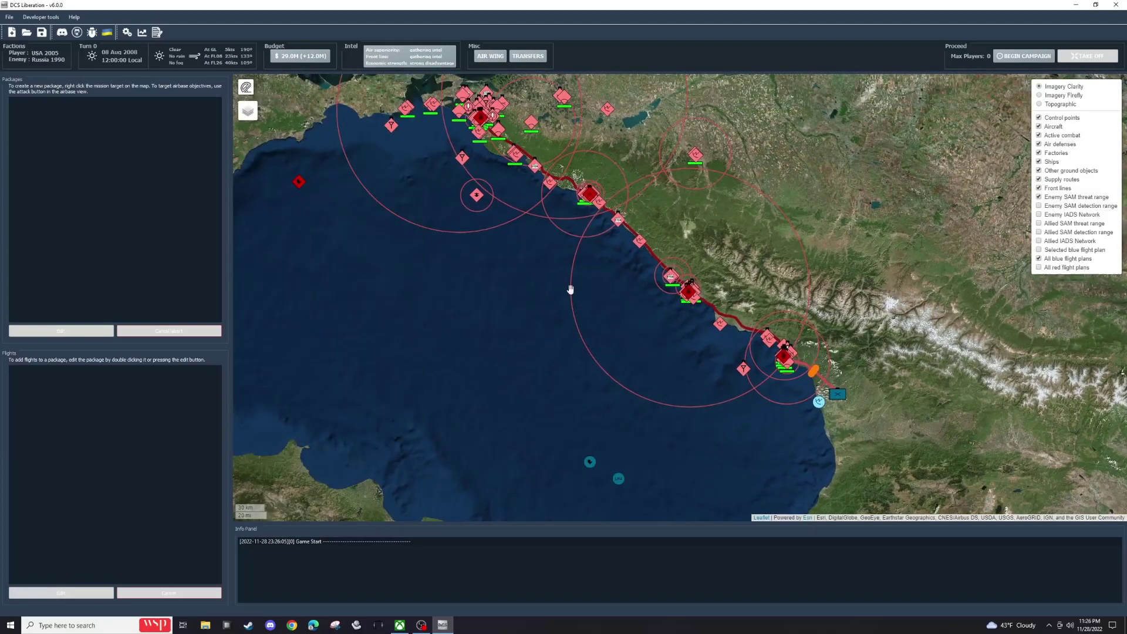
scroll(629, 269, "down", 1)
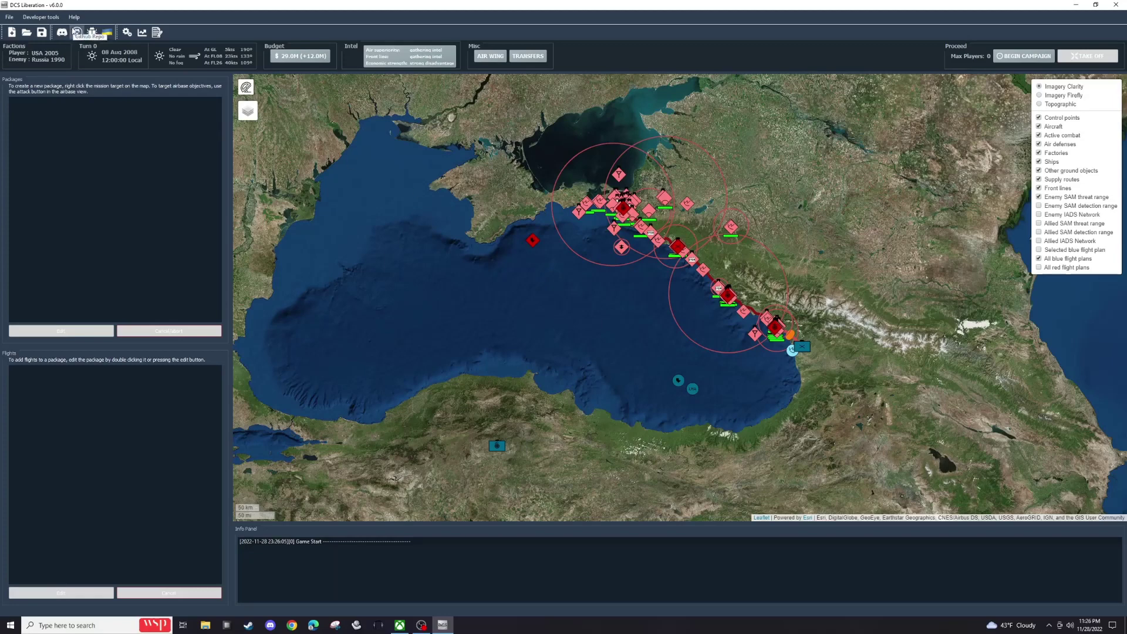
Step: Set player, enemy and enemy AA/vehicle skill levels all to Excellent
left_click(125, 34)
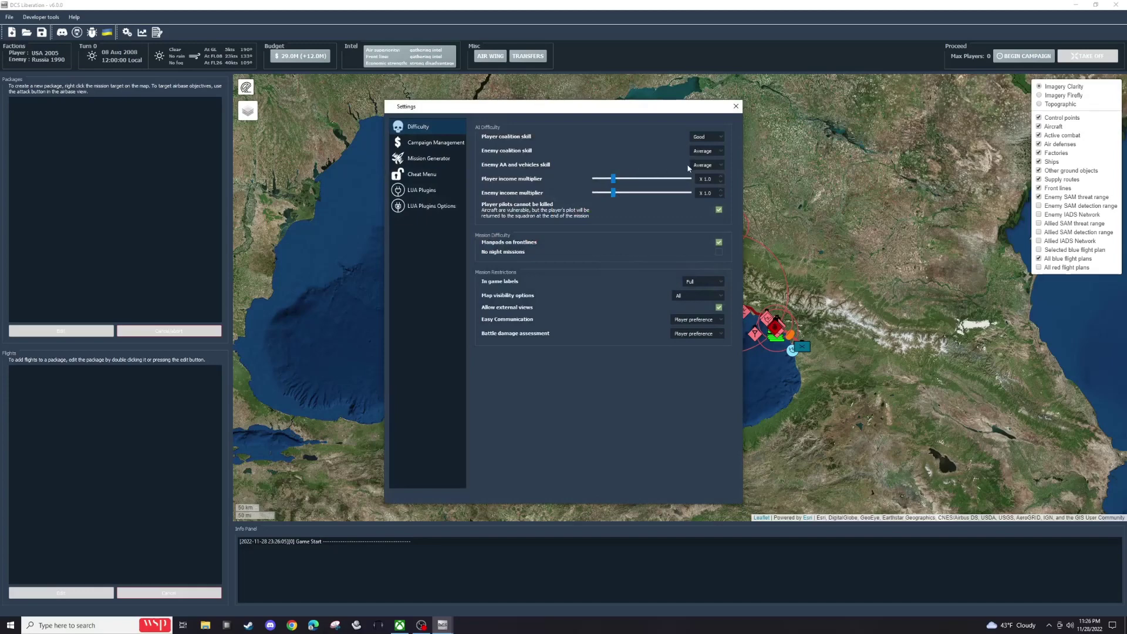
left_click(703, 138)
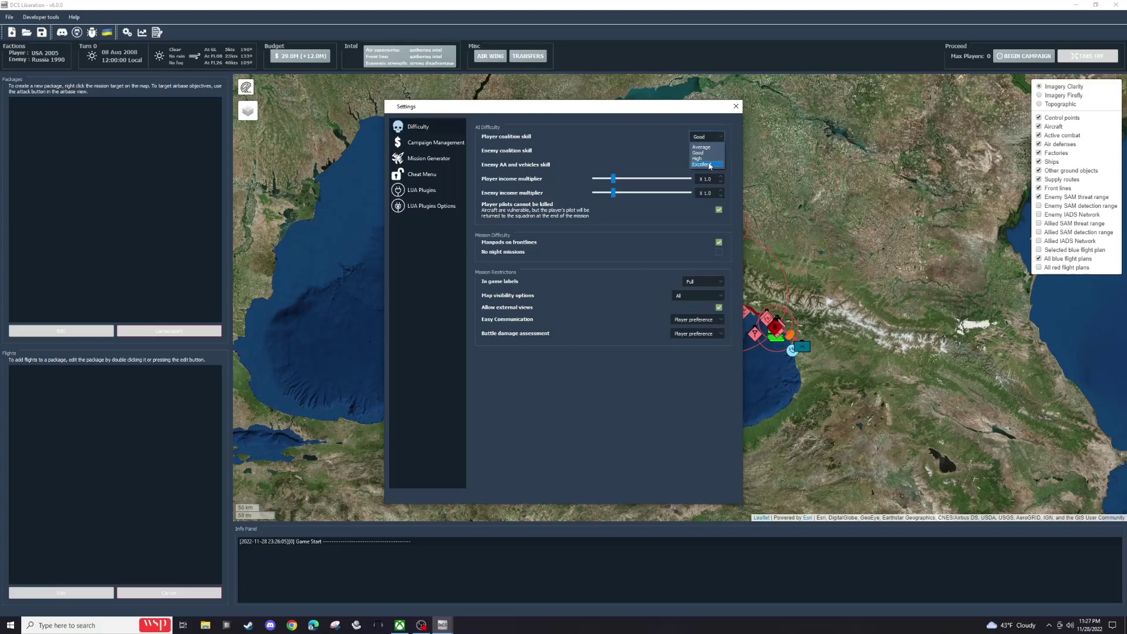
left_click(704, 164)
left_click(708, 151)
left_click(713, 178)
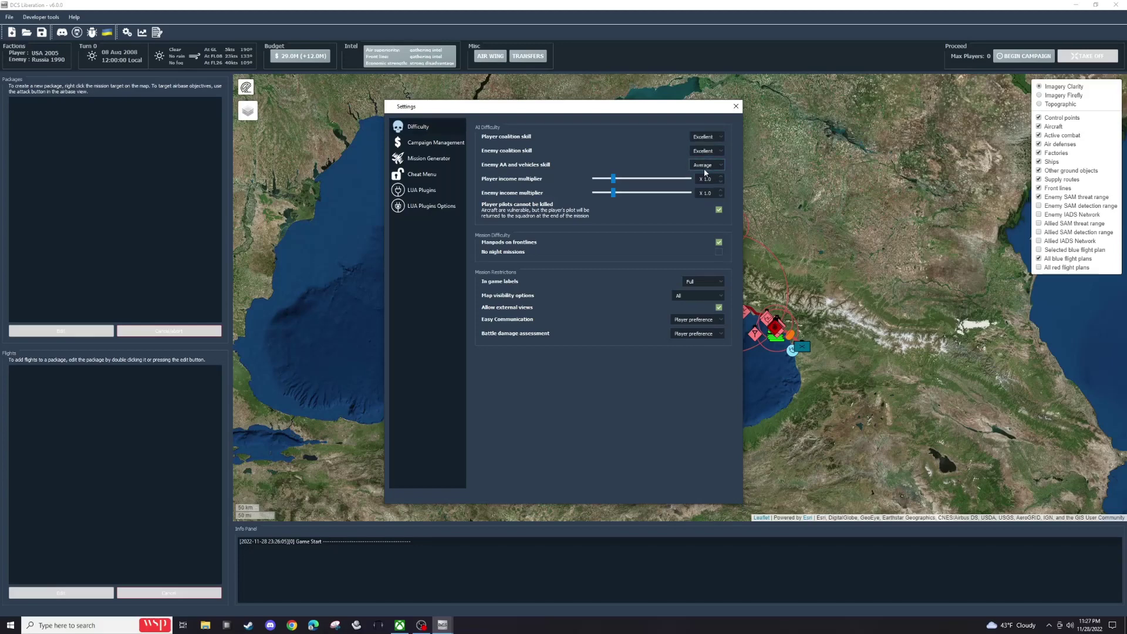
left_click(707, 165)
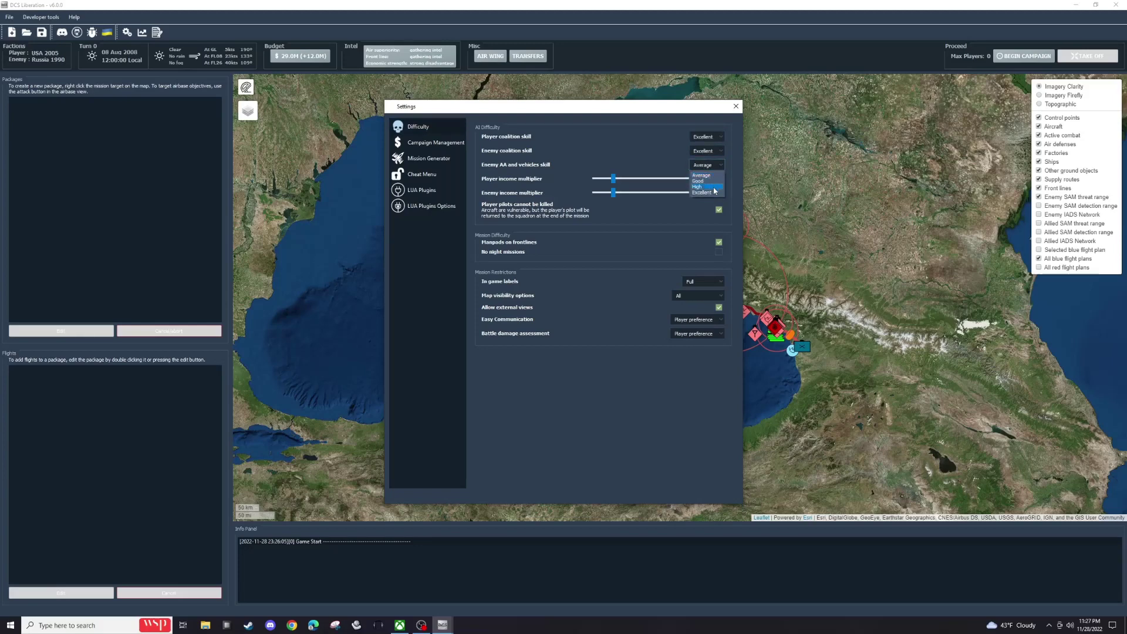
left_click(707, 192)
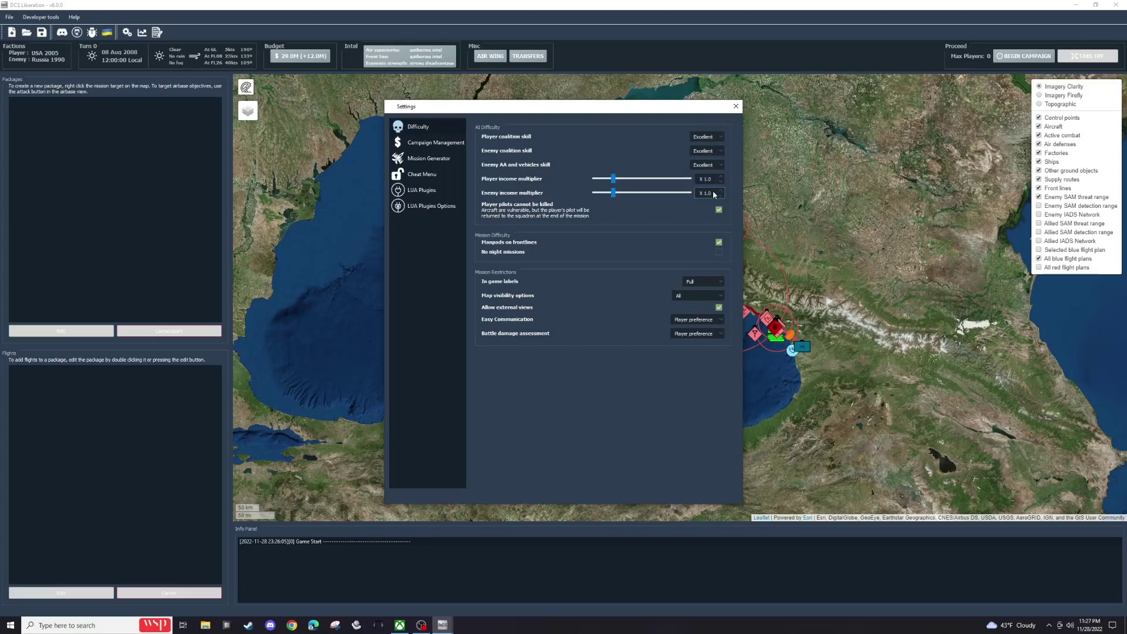
Step: Forbid night missions, turn in-game labels Off and set map visibility to Fog of war
left_click(719, 252)
left_click(719, 253)
left_click(705, 282)
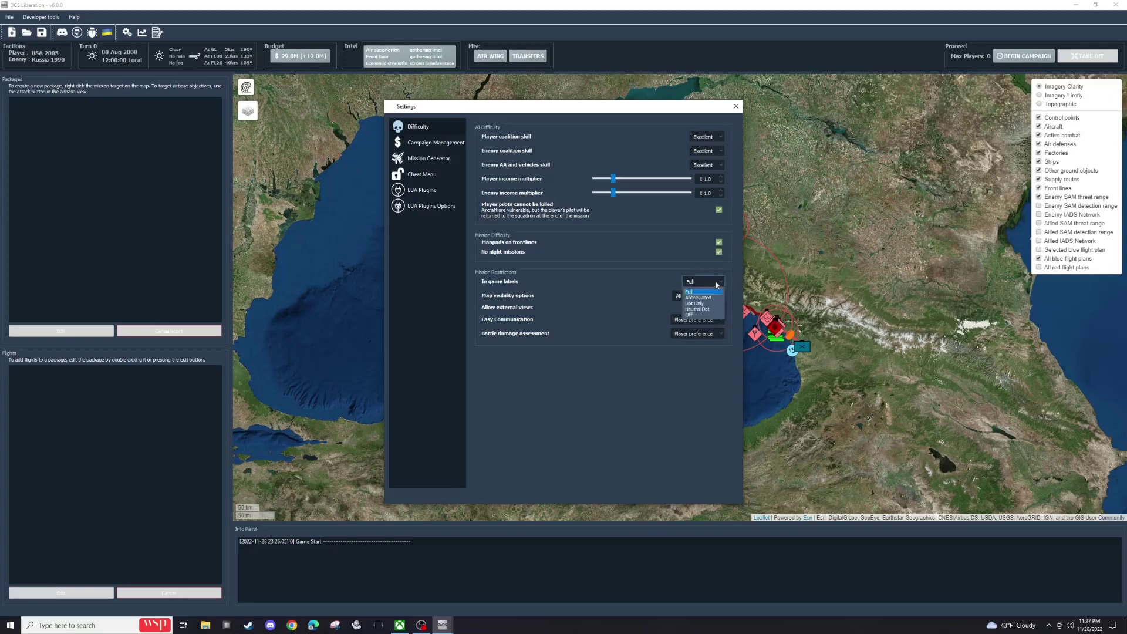
left_click(696, 315)
left_click(695, 296)
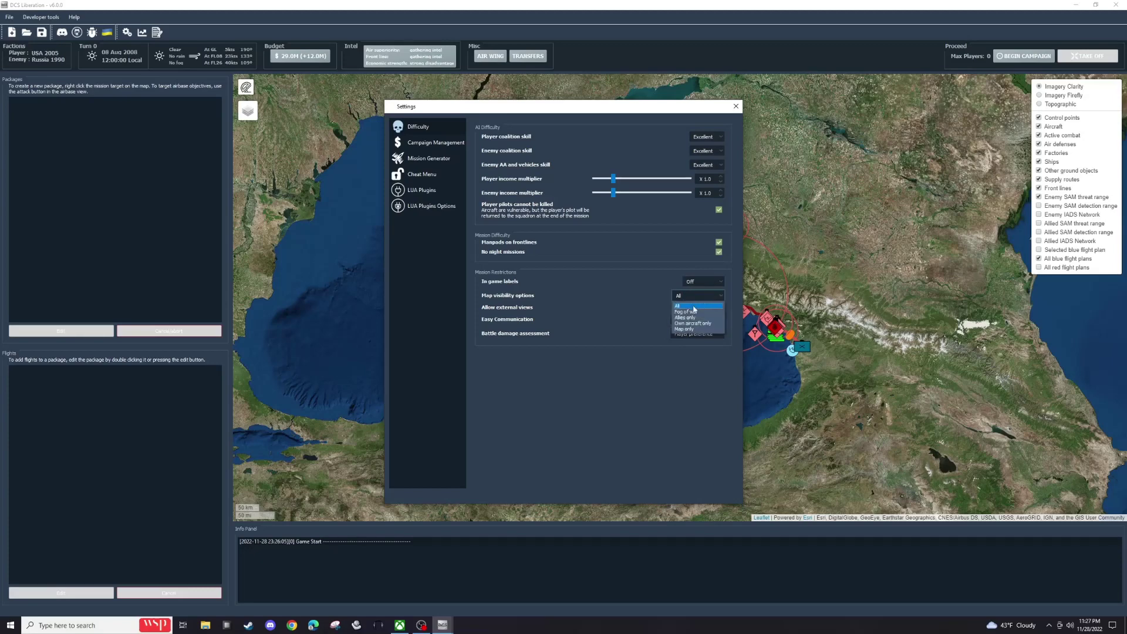
left_click(692, 313)
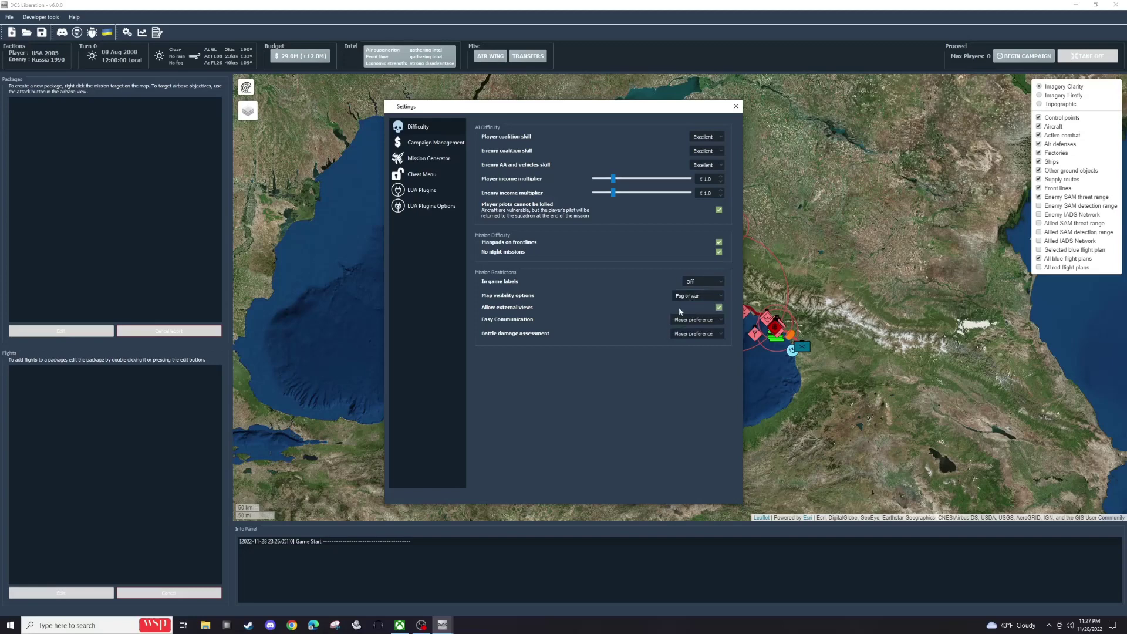
Step: Set Easy Communication and battle damage assessment to Enforced off
left_click(721, 320)
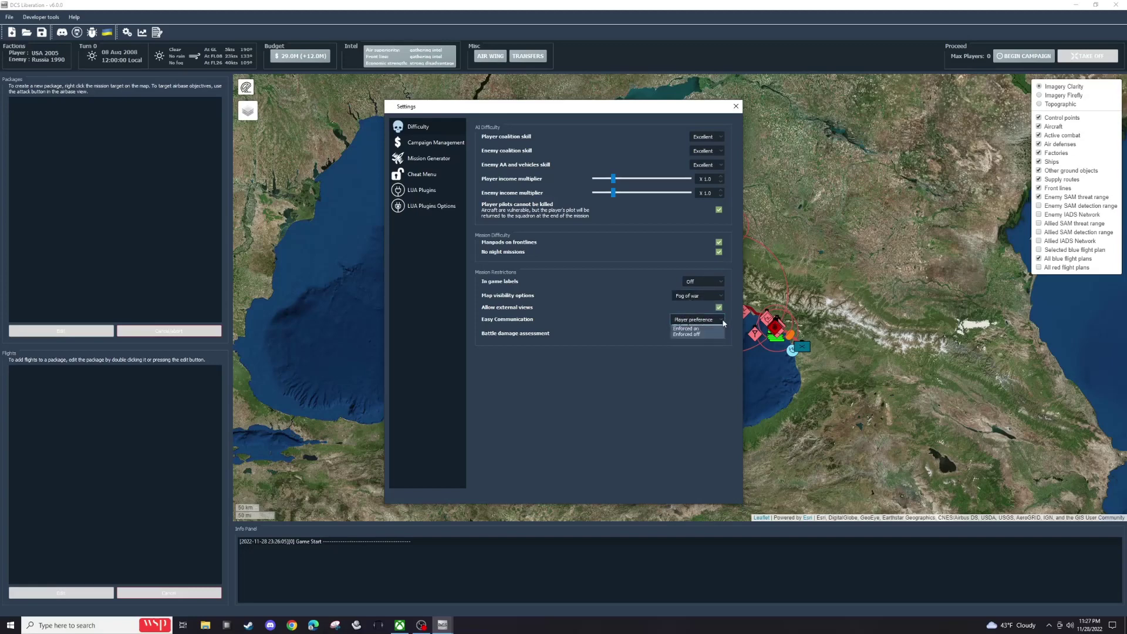
left_click(697, 343)
left_click(697, 333)
left_click(690, 355)
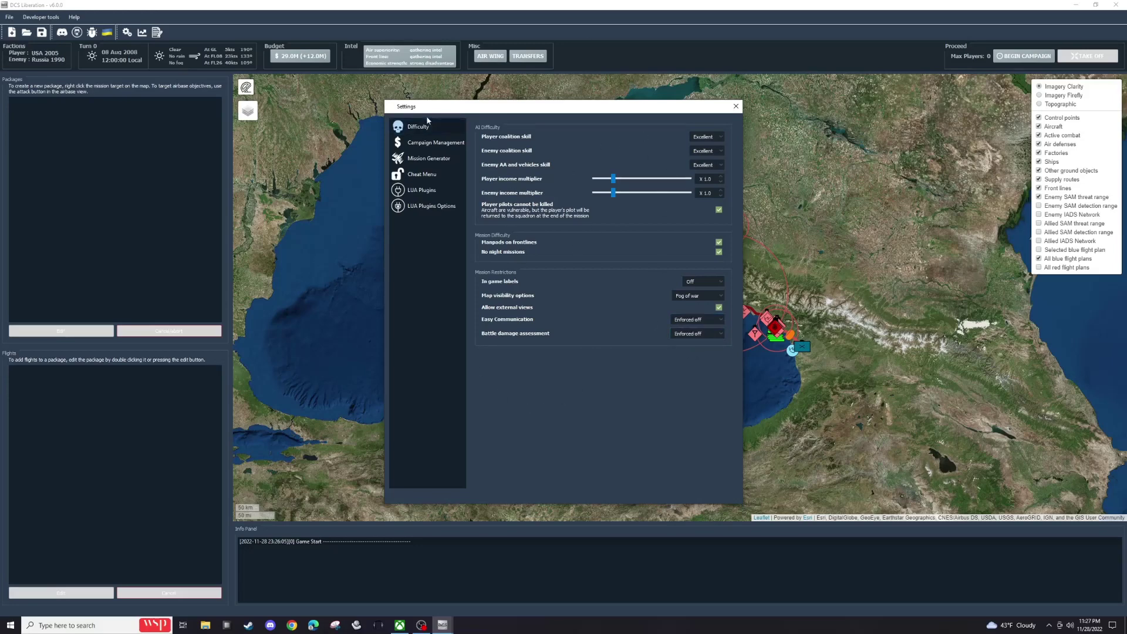
left_click(431, 142)
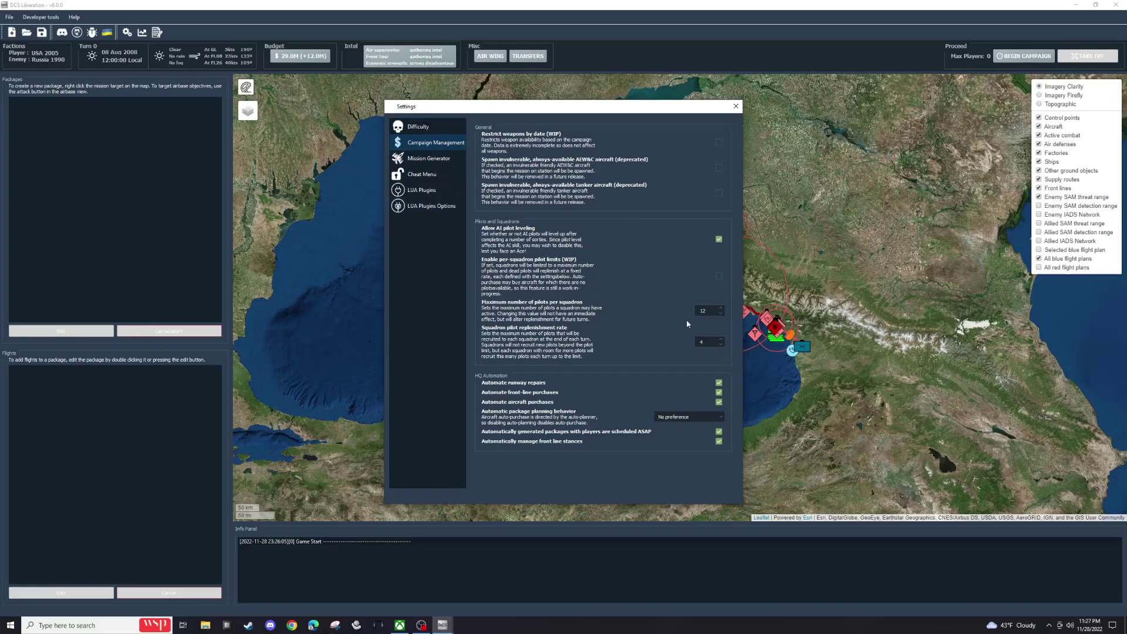
Step: Make player flights ignore TOT, enable culling of distant units, and close Settings
left_click(436, 160)
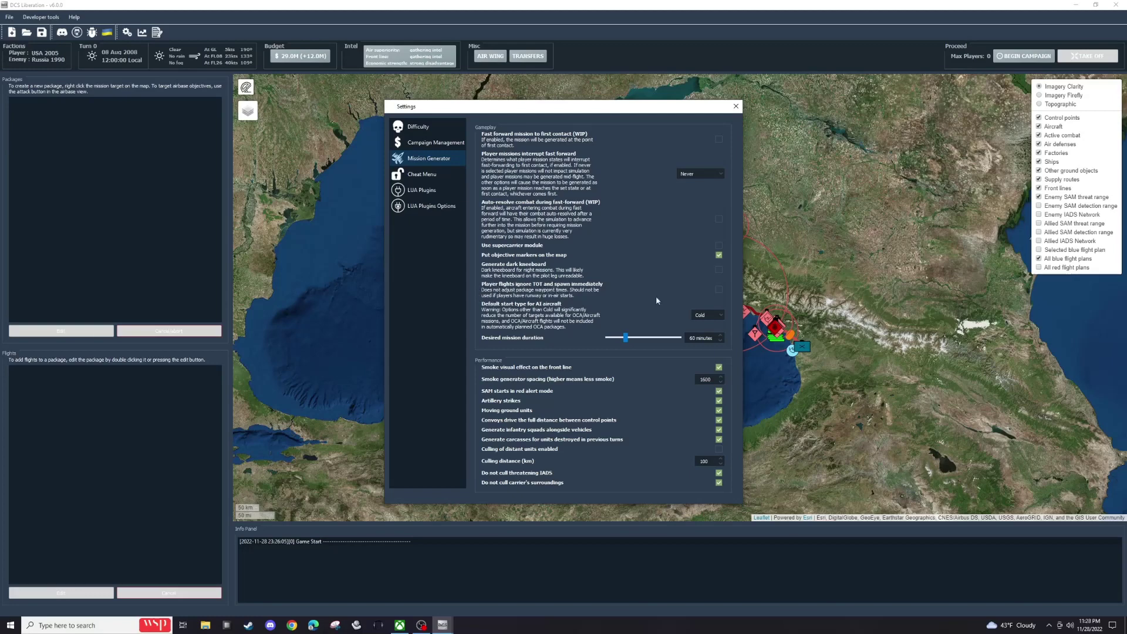
left_click(719, 290)
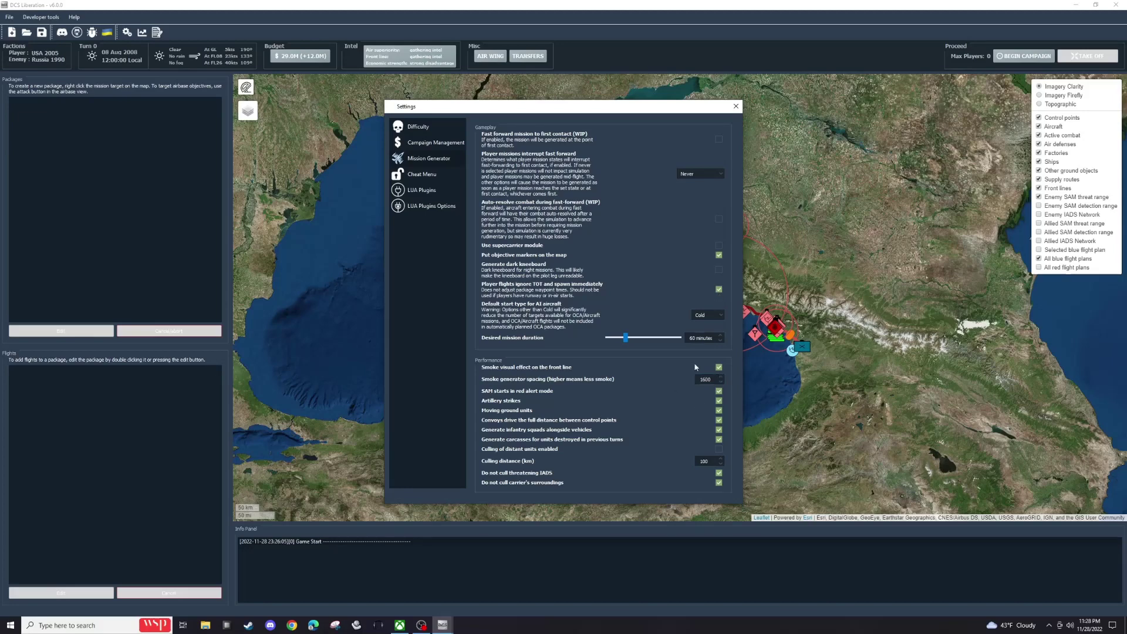
left_click(720, 450)
left_click(719, 450)
left_click(720, 449)
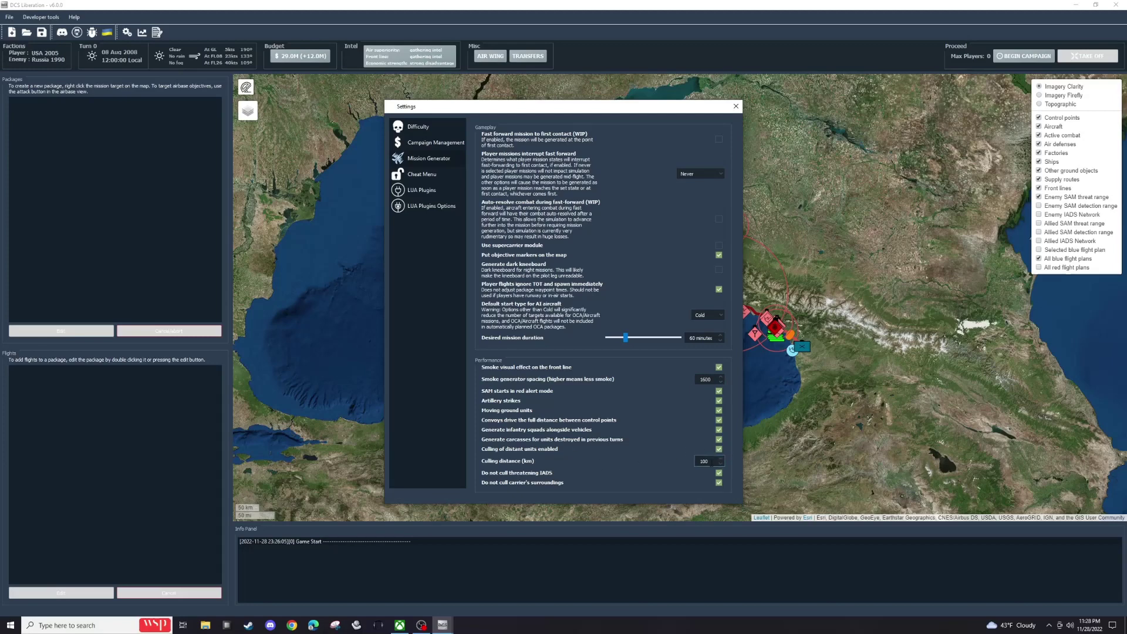
left_click(719, 450)
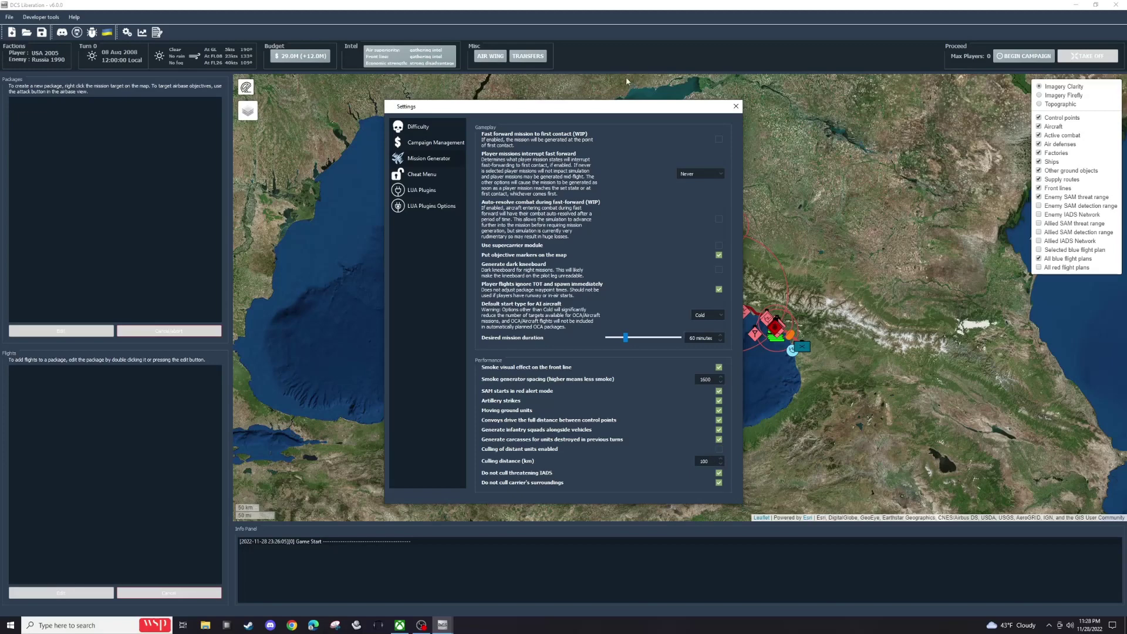
left_click(720, 450)
left_click(436, 161)
left_click(736, 106)
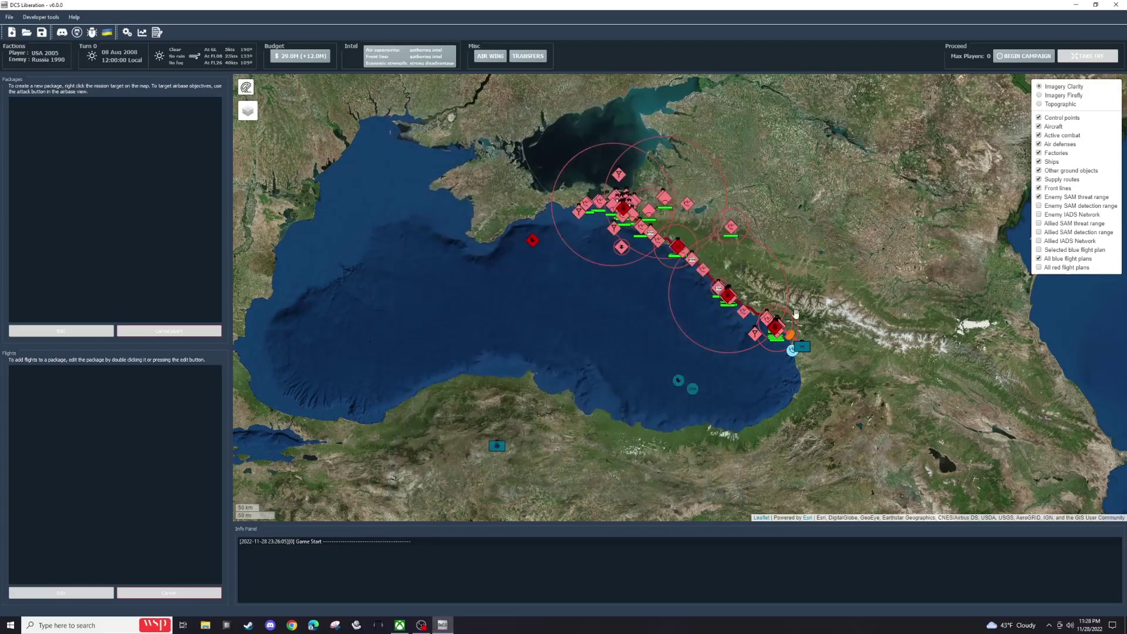
scroll(686, 280, "up", 1)
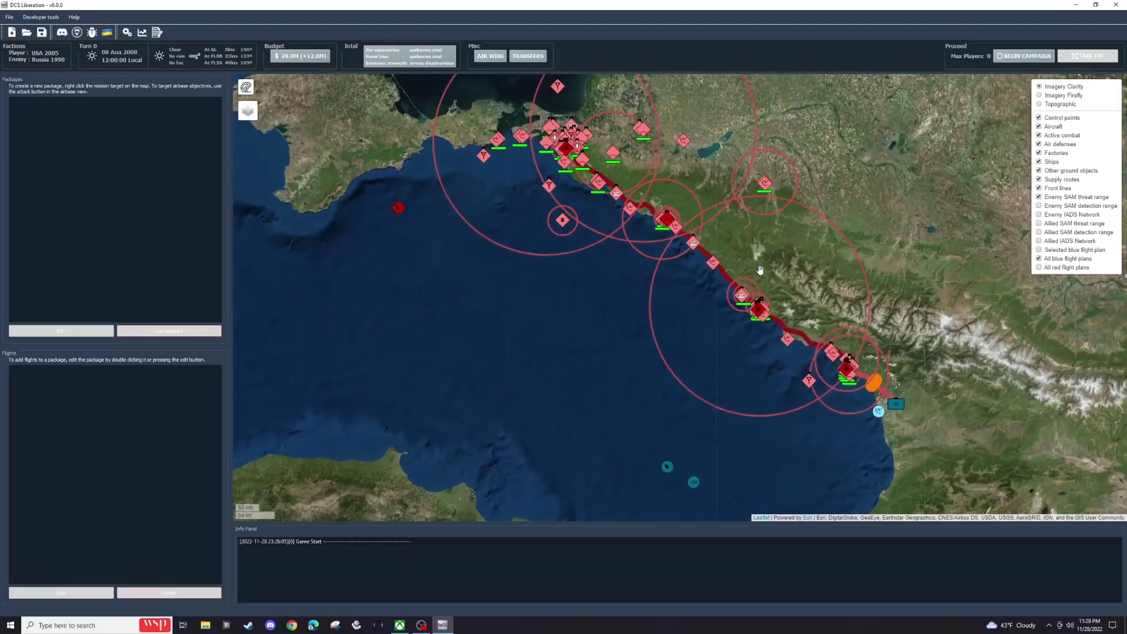
mouse_move(864, 299)
left_mouse_down()
mouse_move(665, 175)
mouse_move(672, 203)
mouse_move(713, 207)
left_mouse_up()
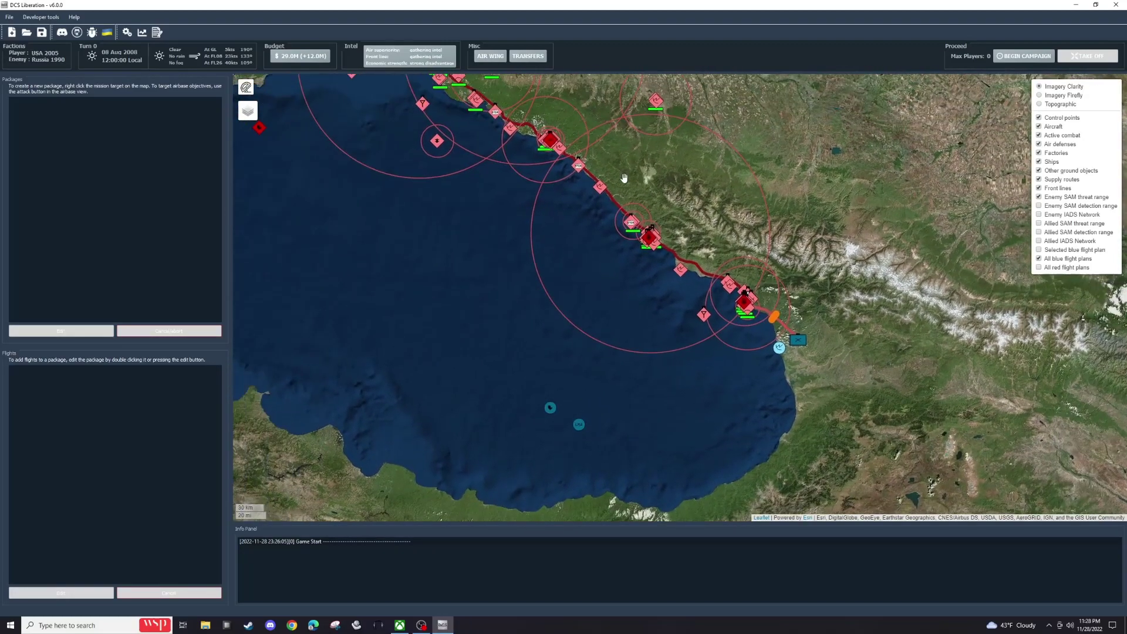
left_click_drag(617, 165, 654, 244)
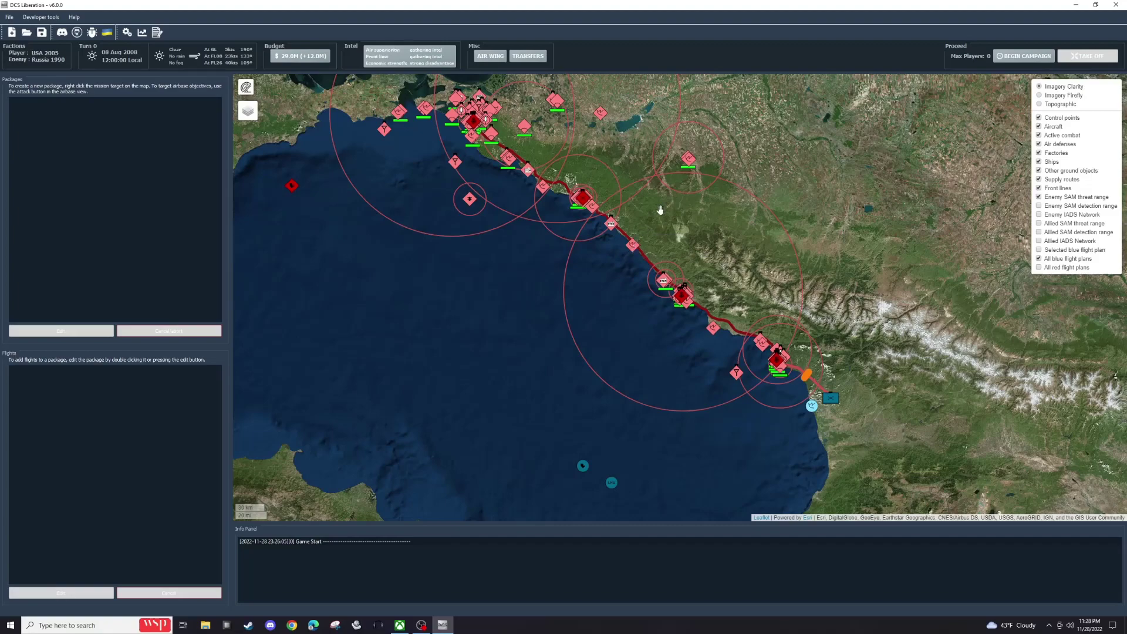
scroll(684, 293, "up", 2)
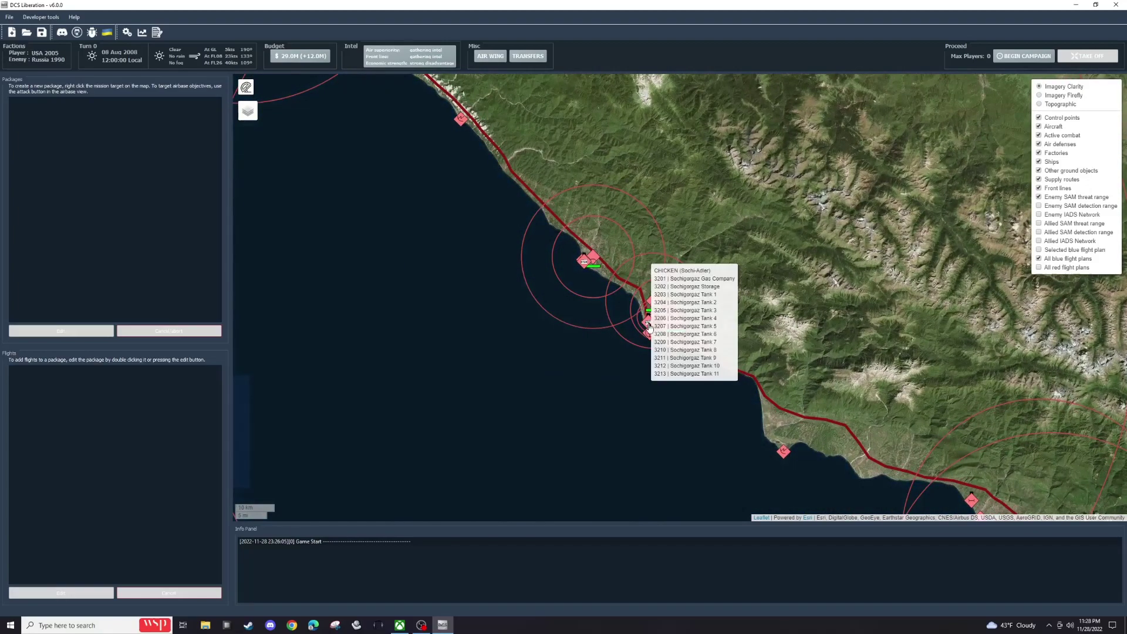
scroll(656, 329, "down", 1)
left_click_drag(656, 329, 558, 187)
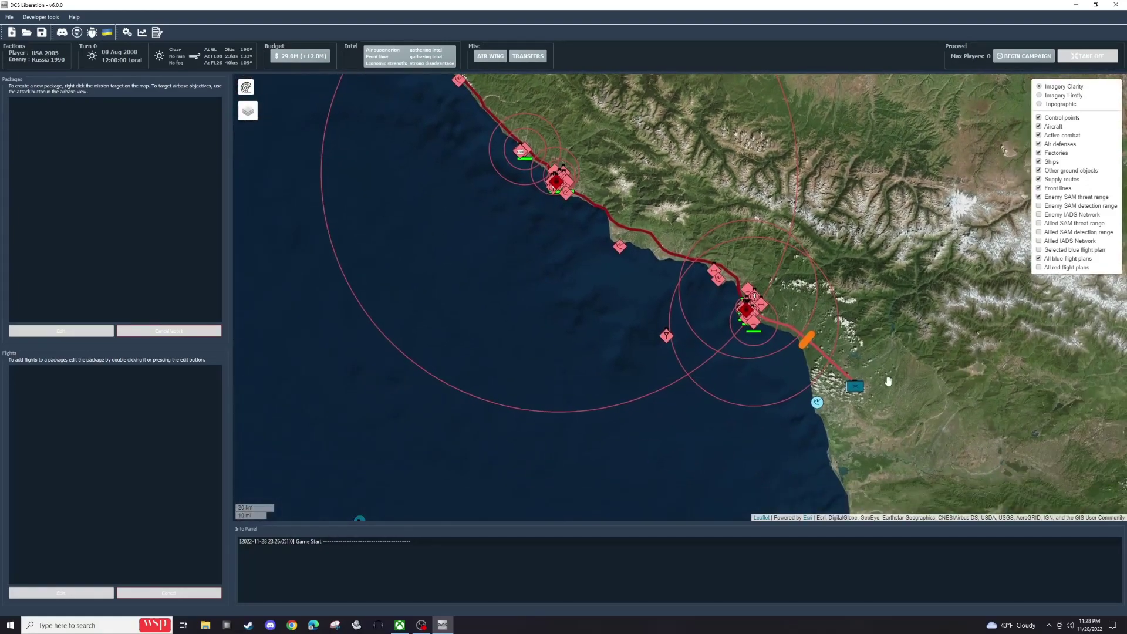
left_click(856, 391)
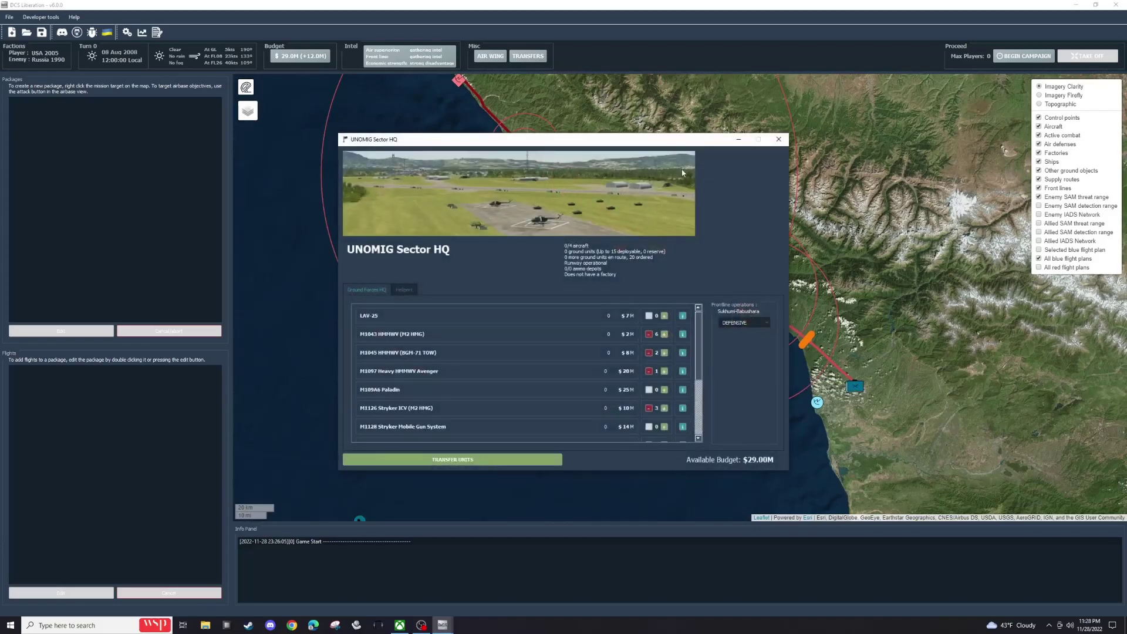
left_click(779, 139)
left_click_drag(648, 444, 697, 277)
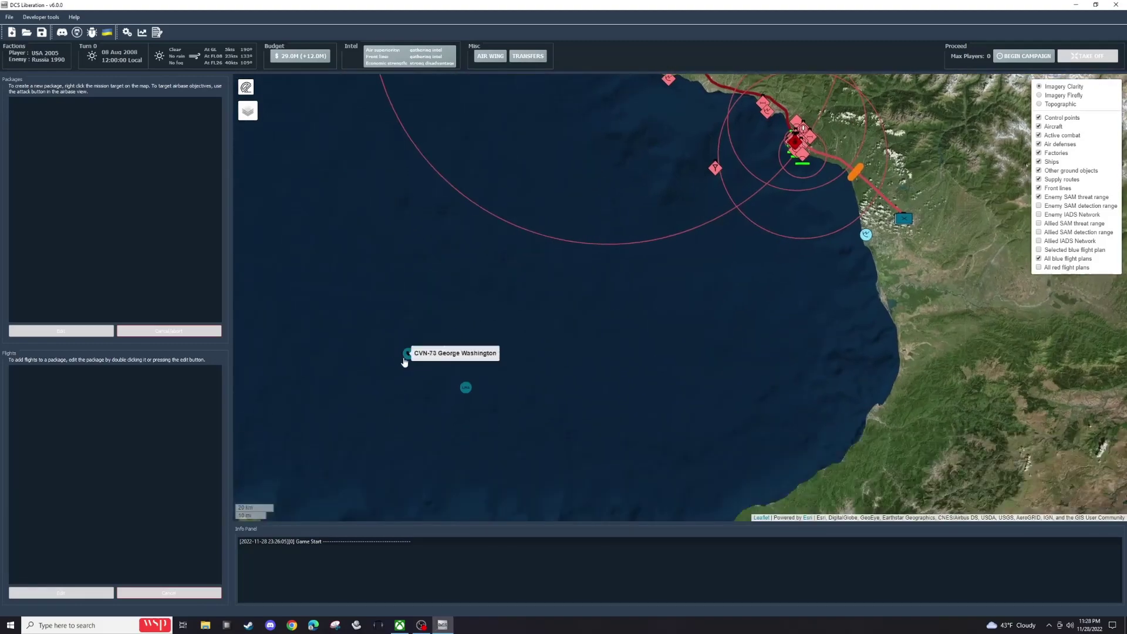
left_click_drag(709, 197, 718, 279)
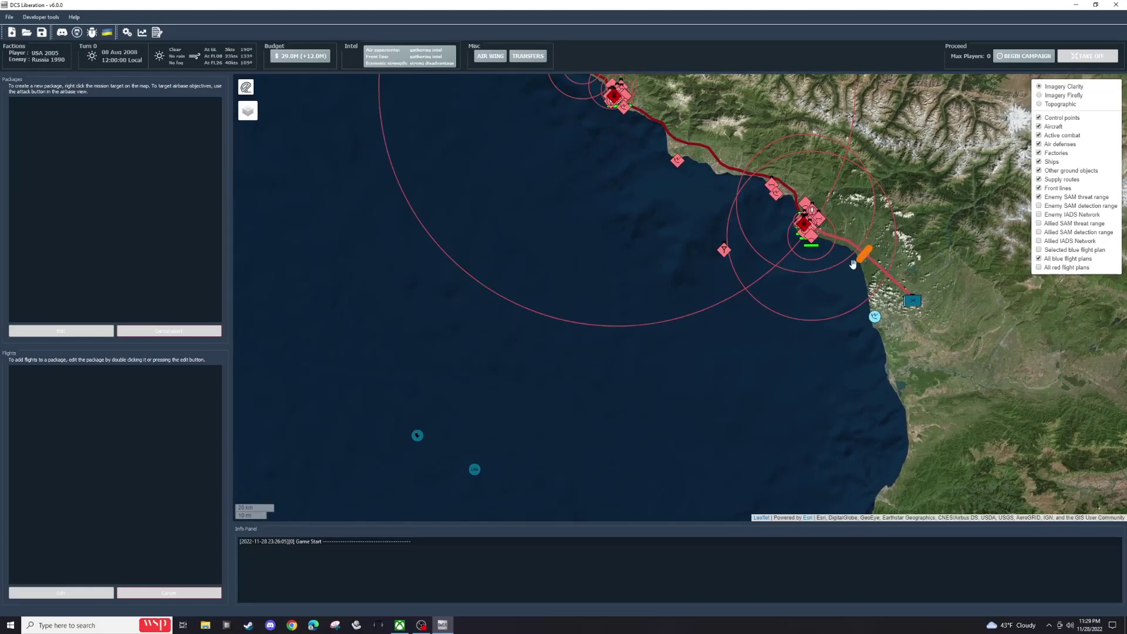
left_click_drag(643, 217, 722, 287)
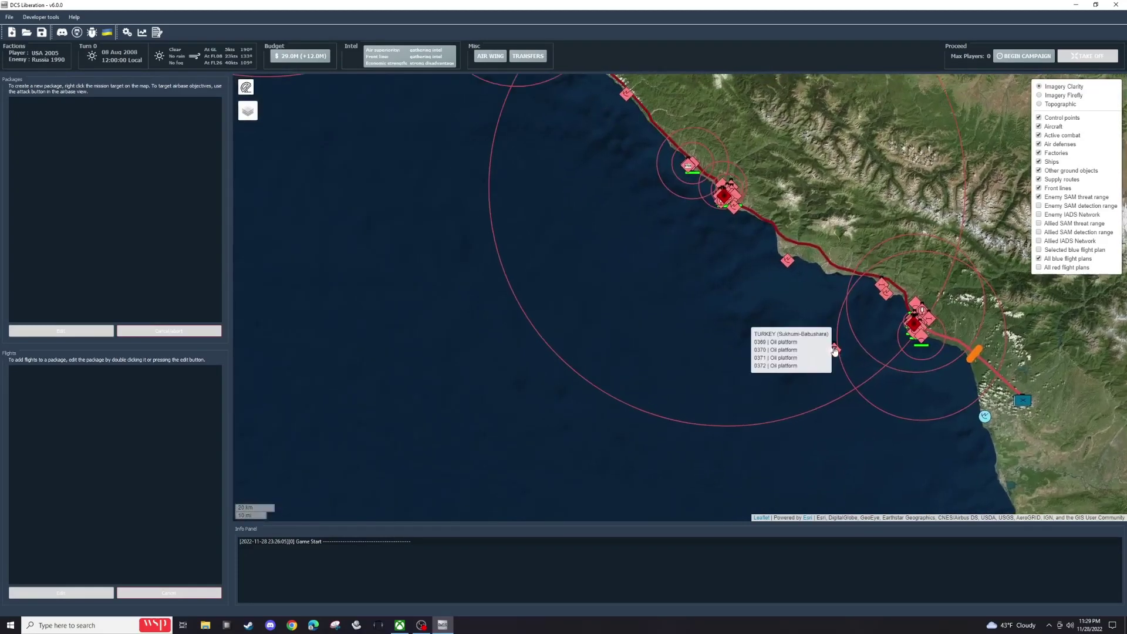
mouse_move(836, 358)
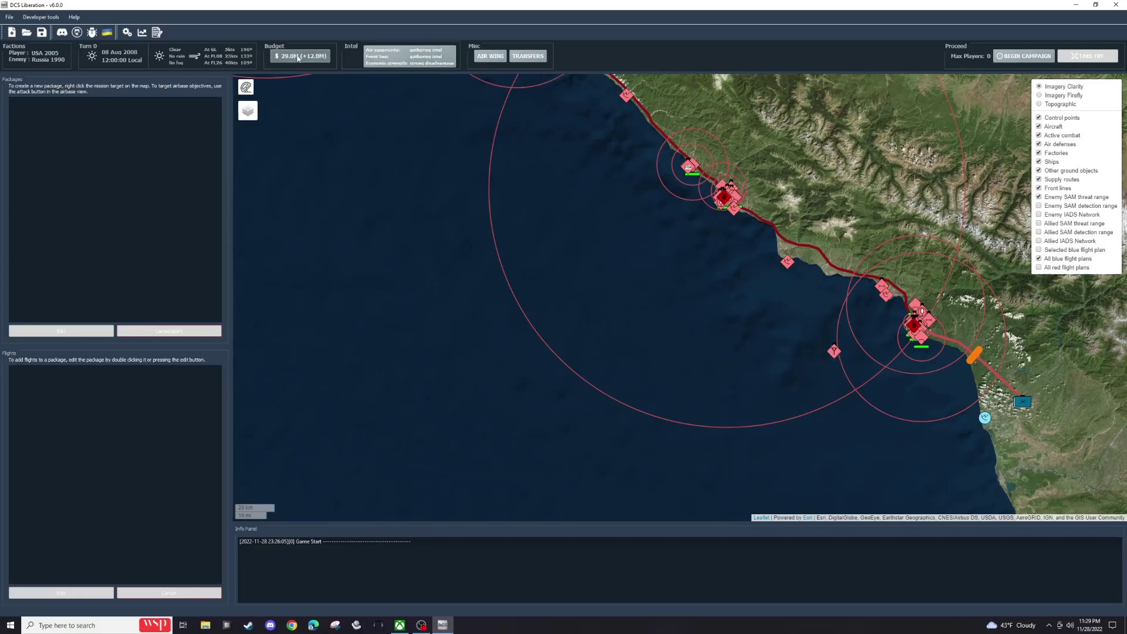
left_click(298, 58)
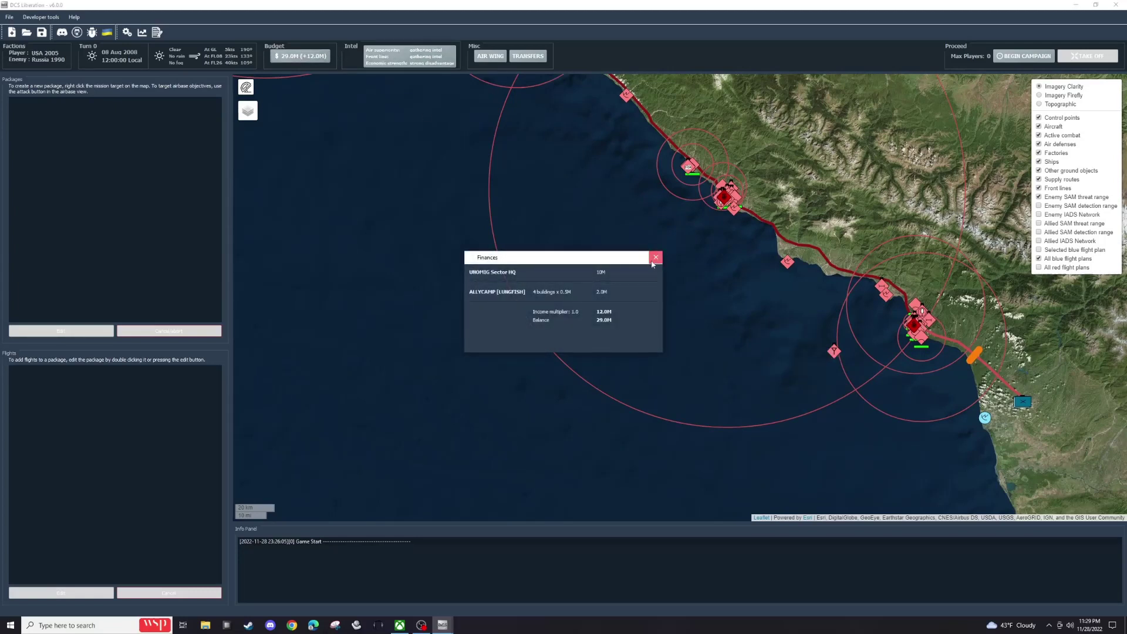
left_click(656, 257)
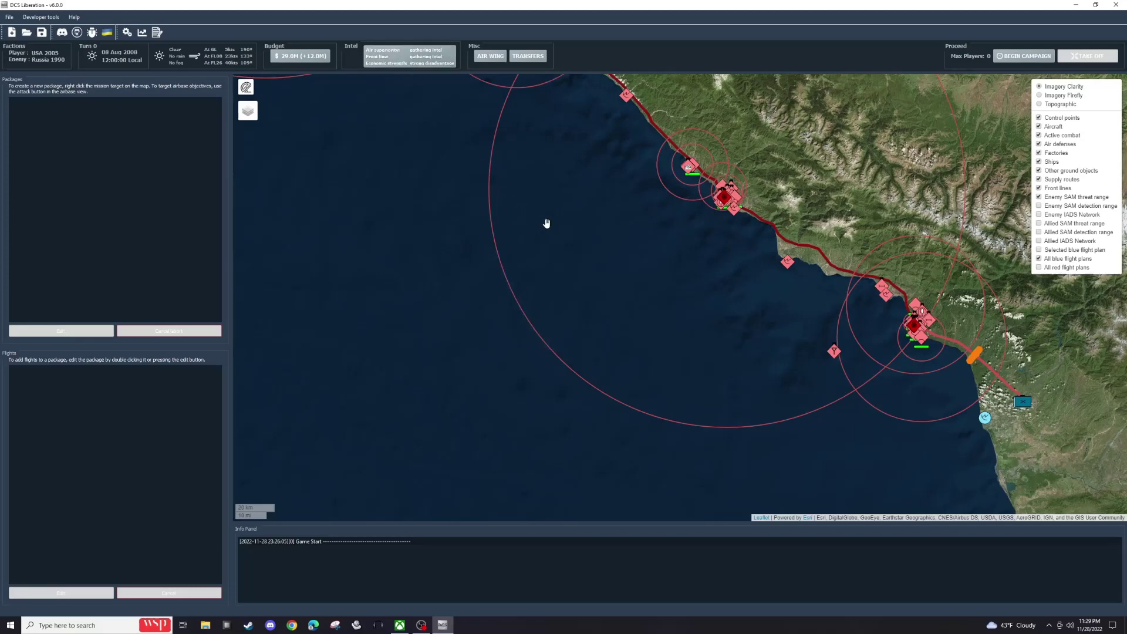
scroll(603, 245, "down", 2)
left_click_drag(594, 239, 650, 295)
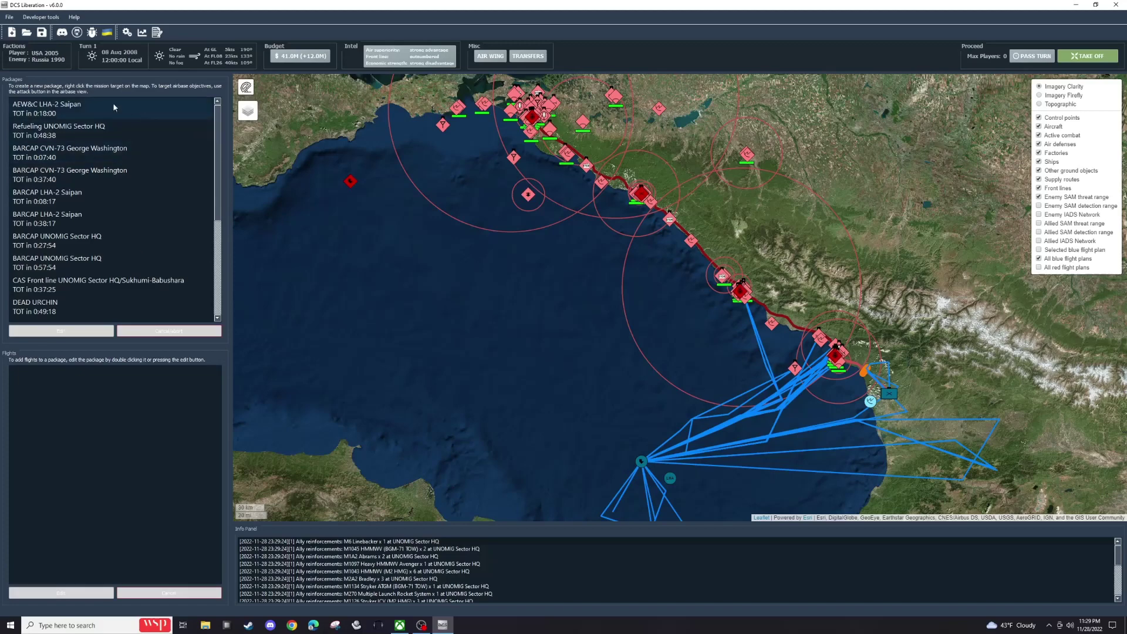
Step: Browse the BARCAP and CAS packages and select the Strike PENGUIN package
scroll(58, 284, "down", 3)
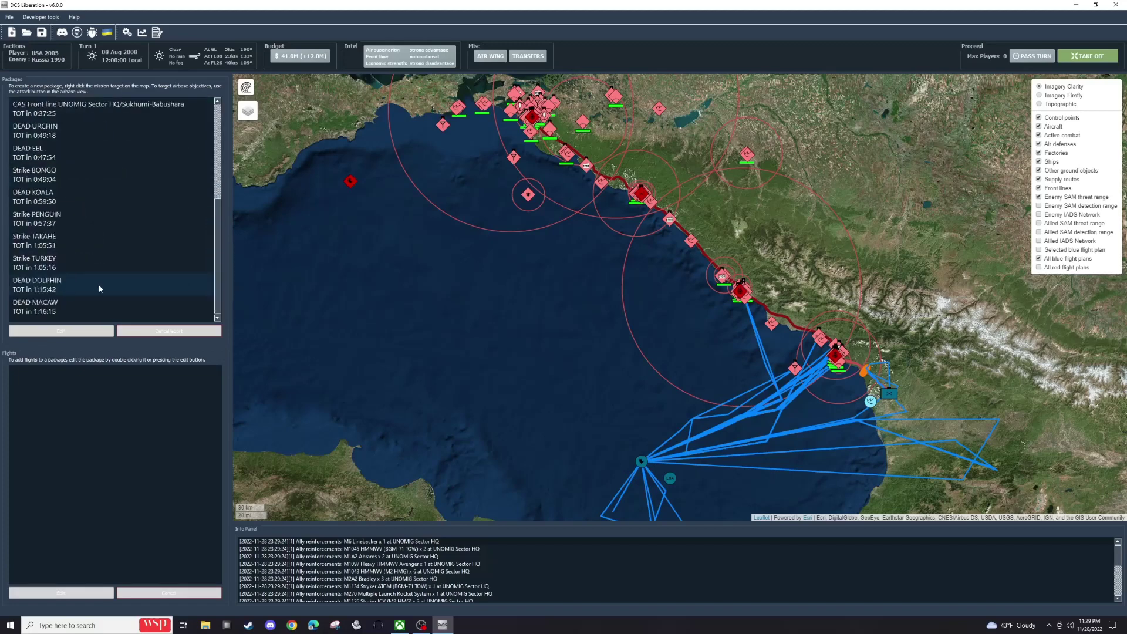
scroll(100, 270, "up", 3)
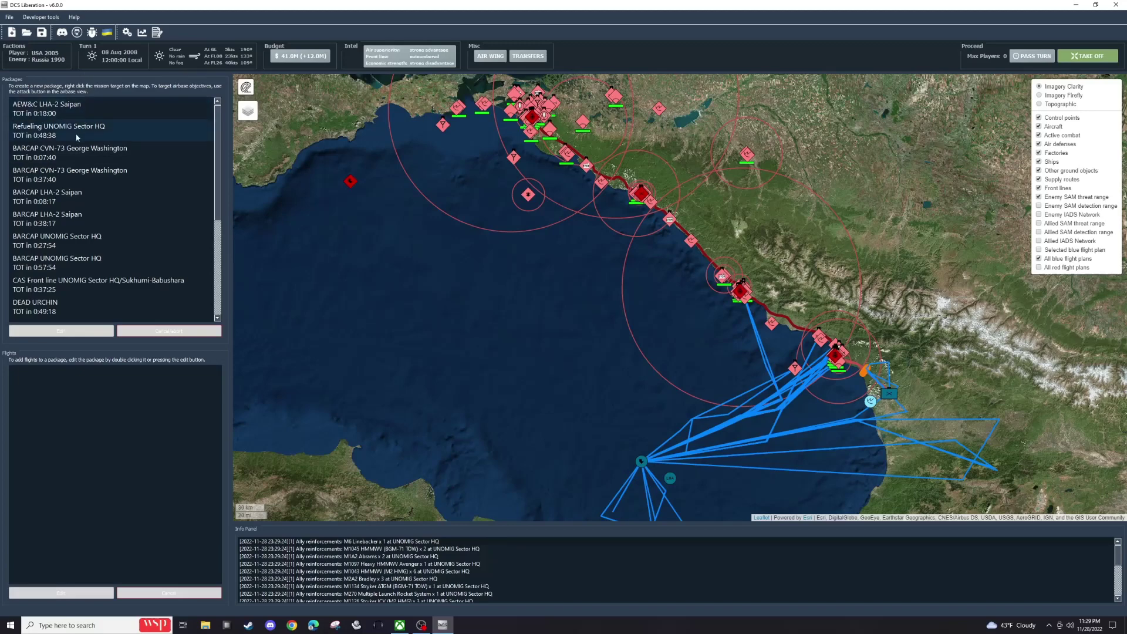
left_click(118, 153)
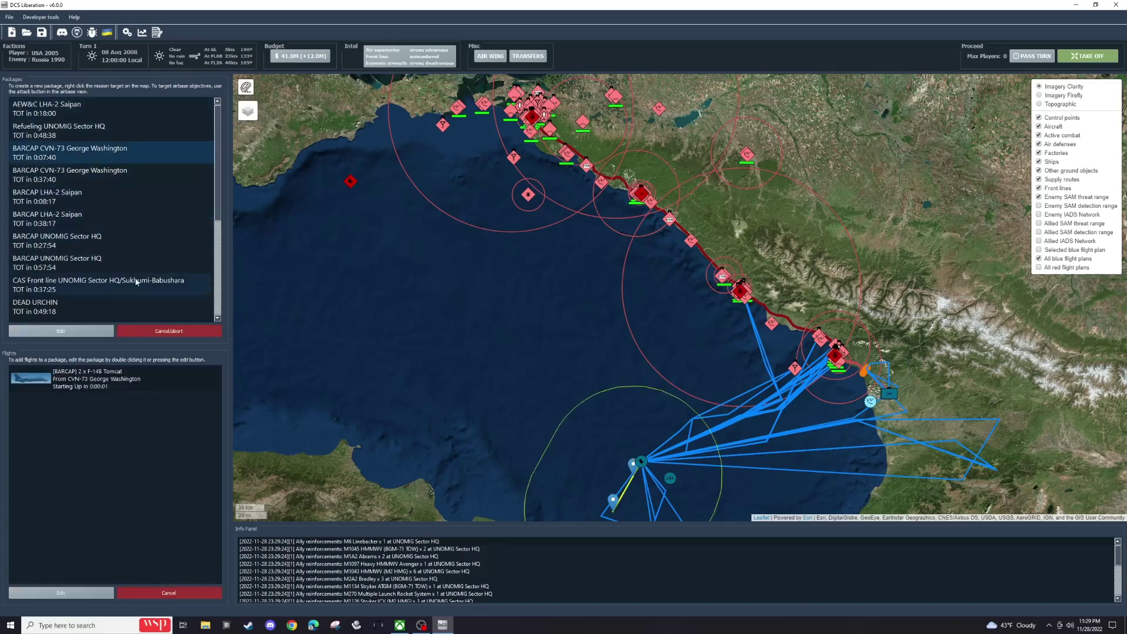
left_click(66, 197)
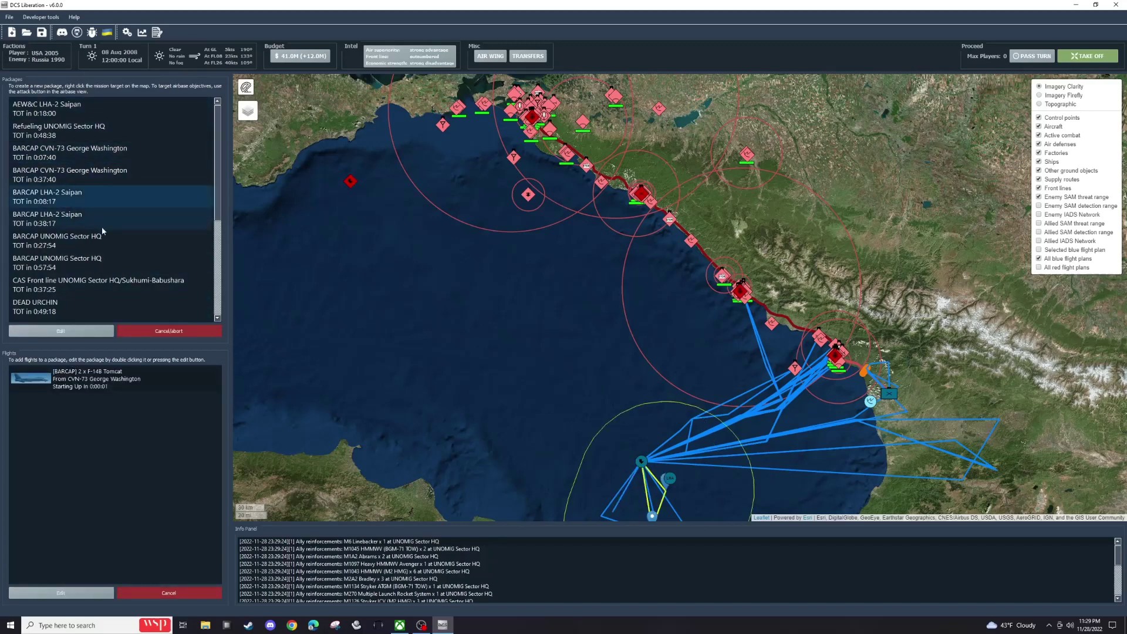
left_click(97, 283)
scroll(99, 266, "down", 3)
left_click(65, 220)
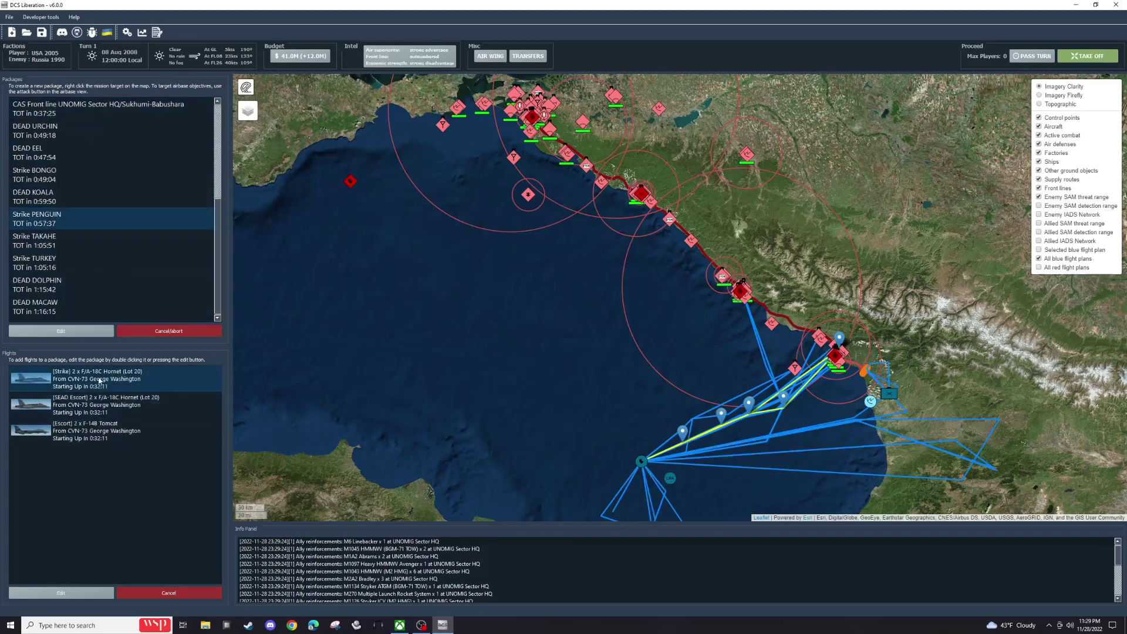
Step: Edit PENGUIN and make the lead F/A-18C strike pilot a player slot
right_click(61, 221)
left_click(76, 225)
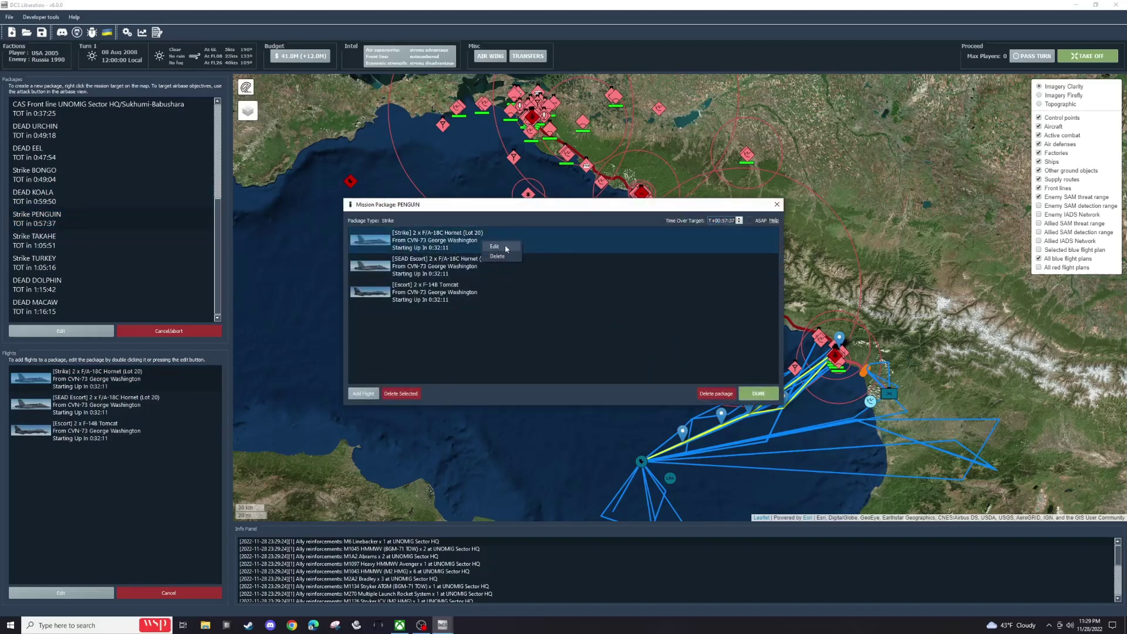
double_click(483, 243)
left_click(633, 320)
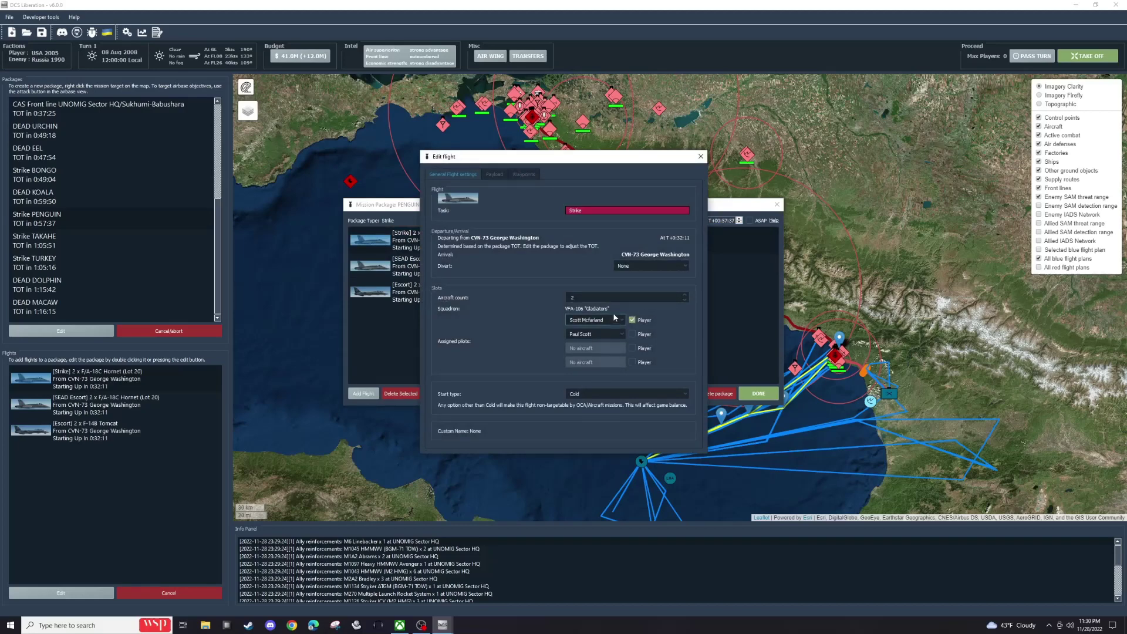
left_click(700, 156)
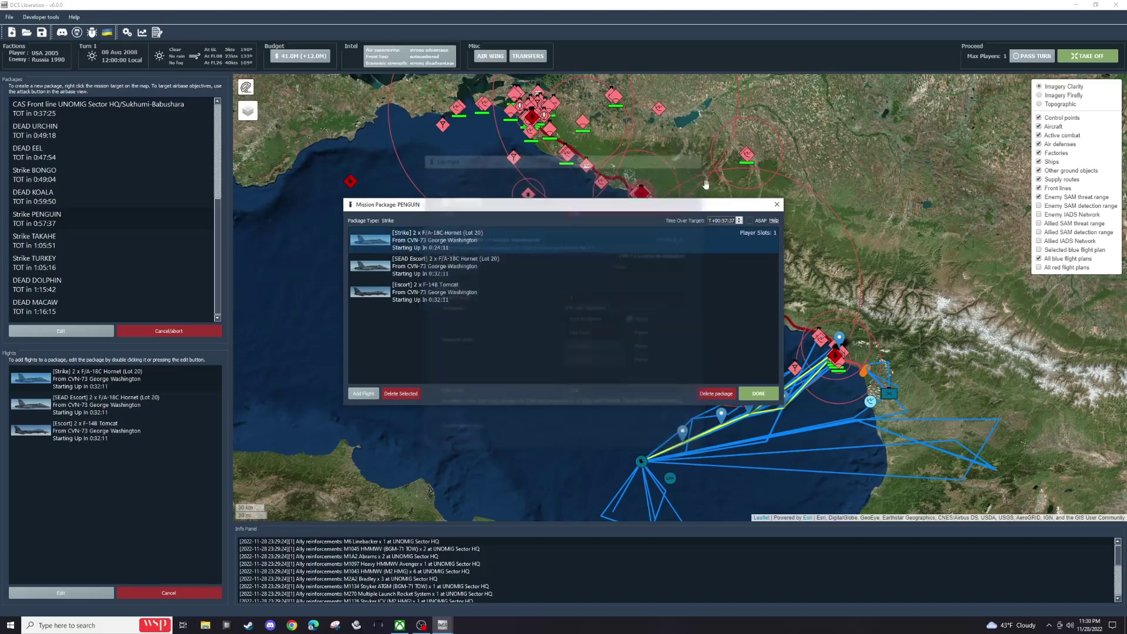
left_click(759, 394)
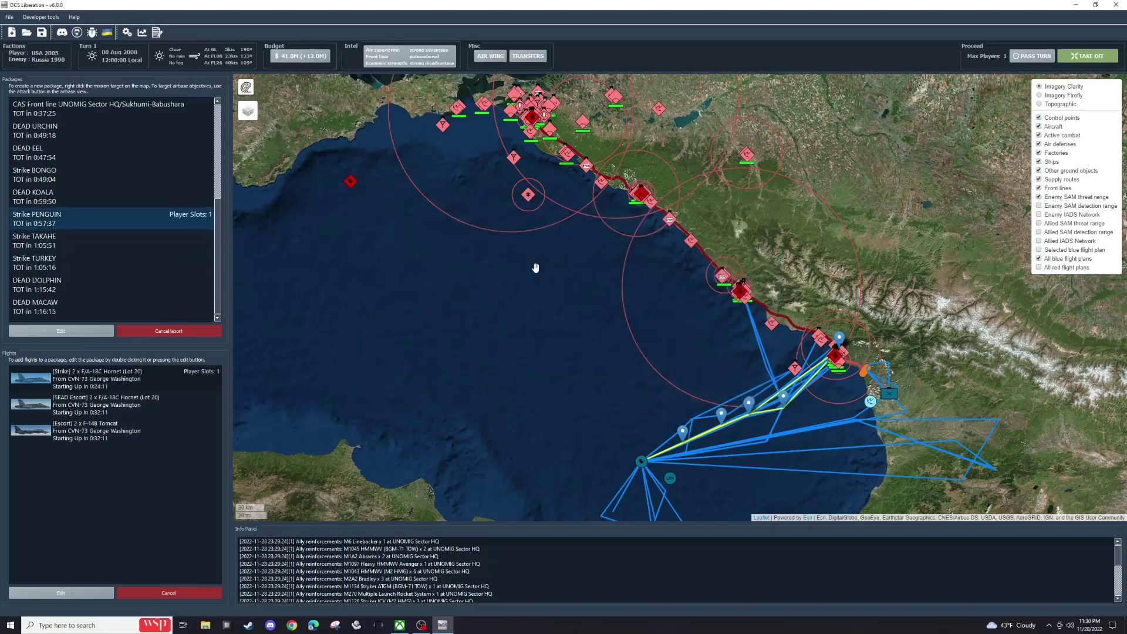
scroll(536, 267, "down", 1)
left_click_drag(450, 265, 494, 304)
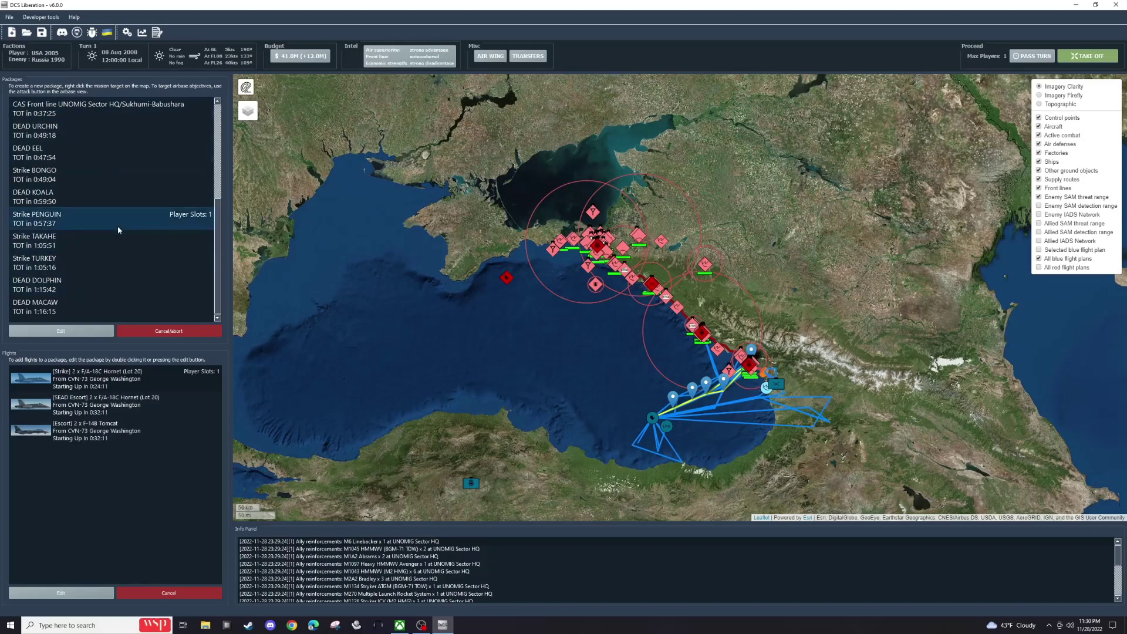
scroll(82, 190, "down", 5)
scroll(129, 246, "up", 5)
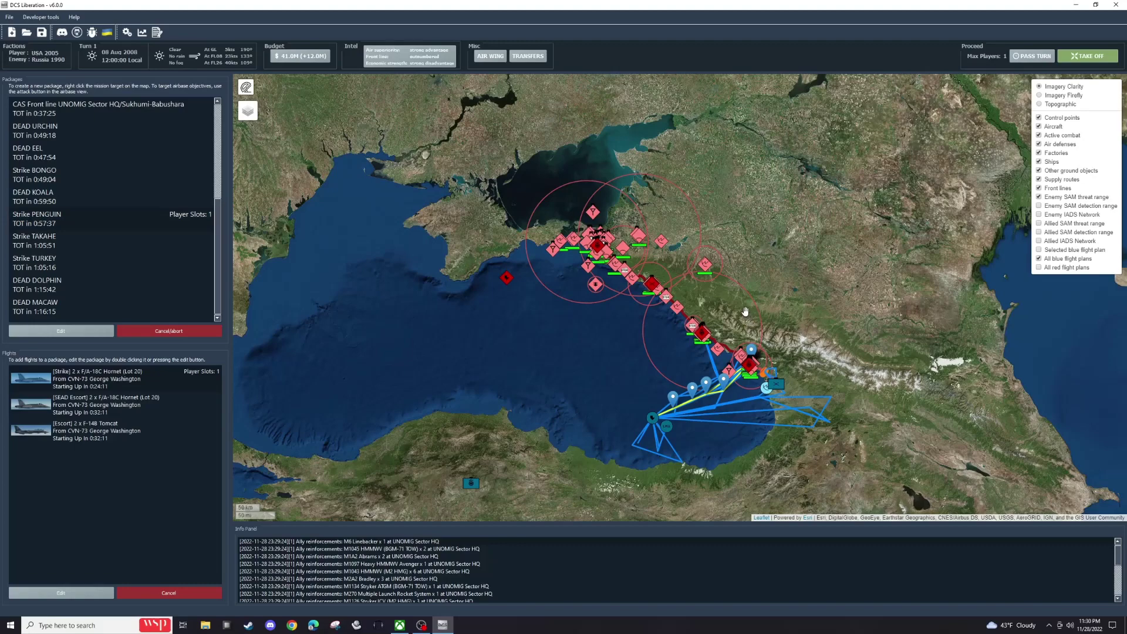
scroll(781, 439, "up", 1)
left_click_drag(652, 238, 803, 409)
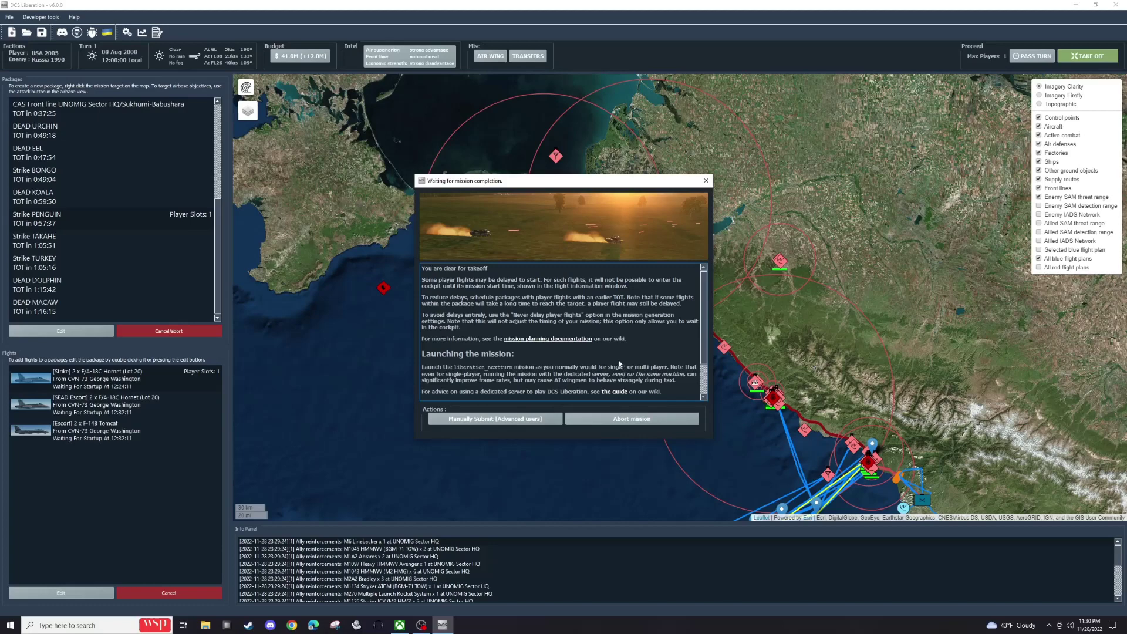
Step: Bring up the Windows Start menu to search for DCS World
key("super")
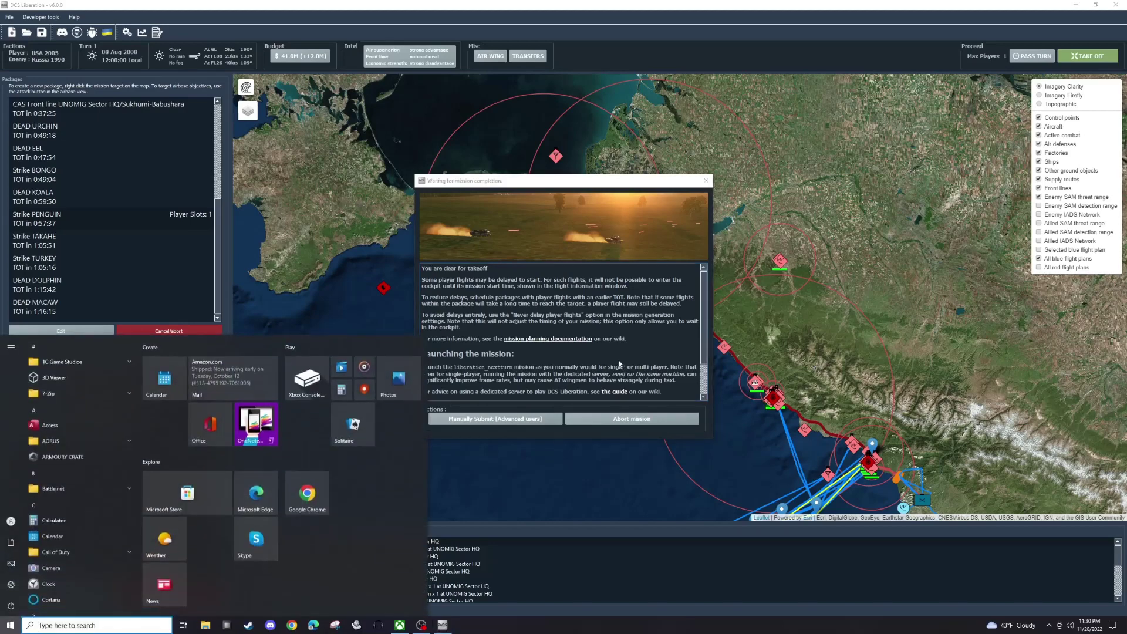
Step: Search 'dcs' from Start and launch DCS World OpenBeta
type("dcs")
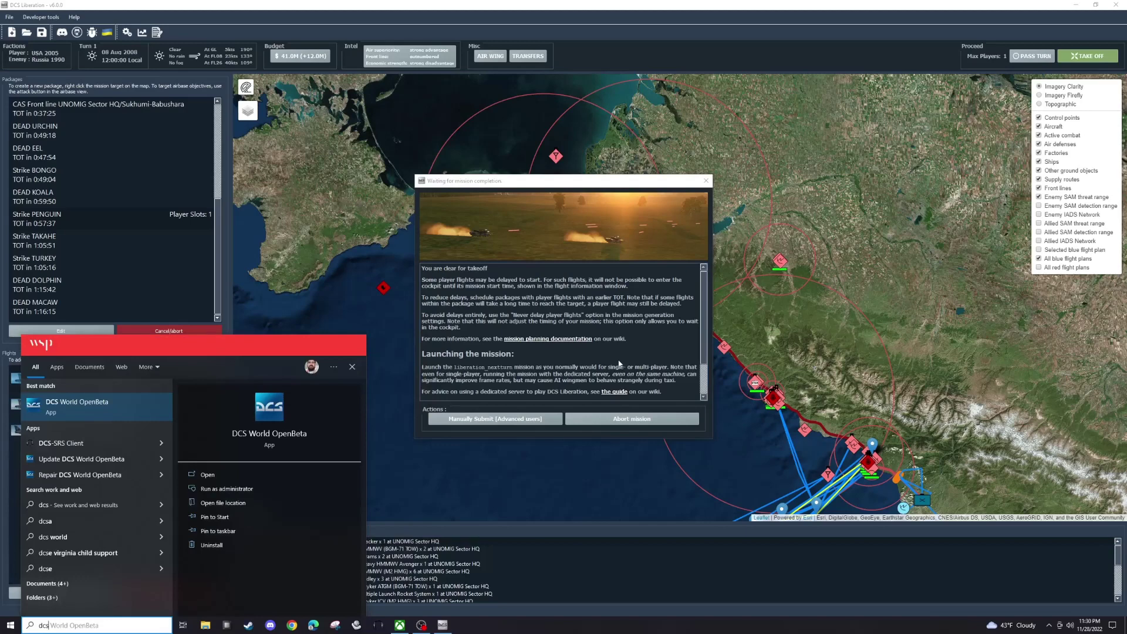
key("Return")
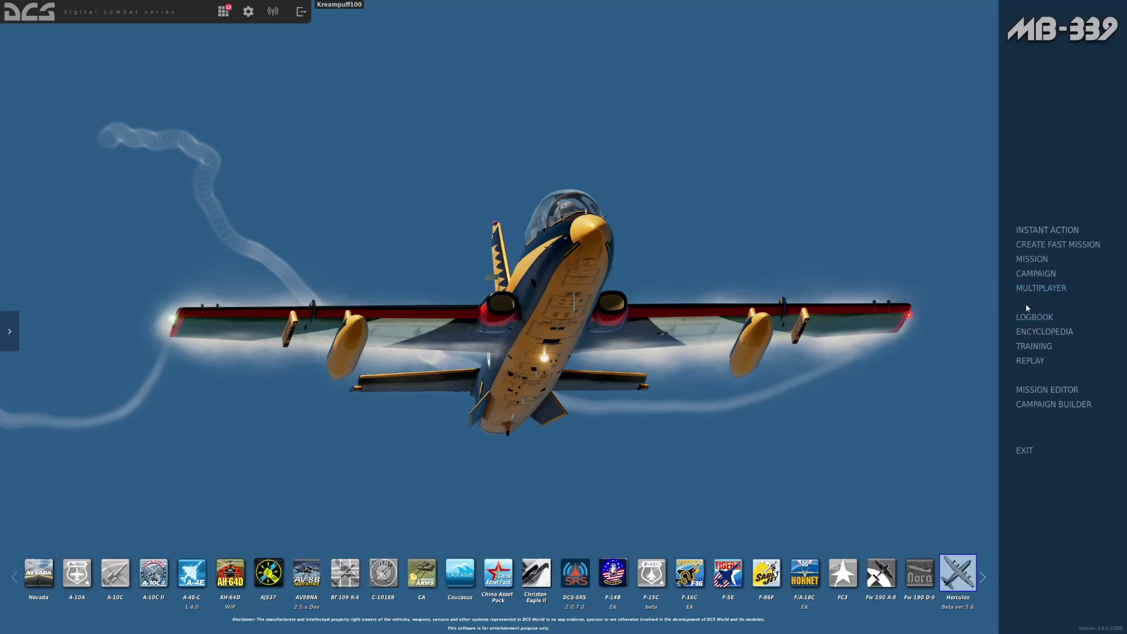
Step: Load the liberation_nextturn mission and start it from its briefing
left_click(1040, 259)
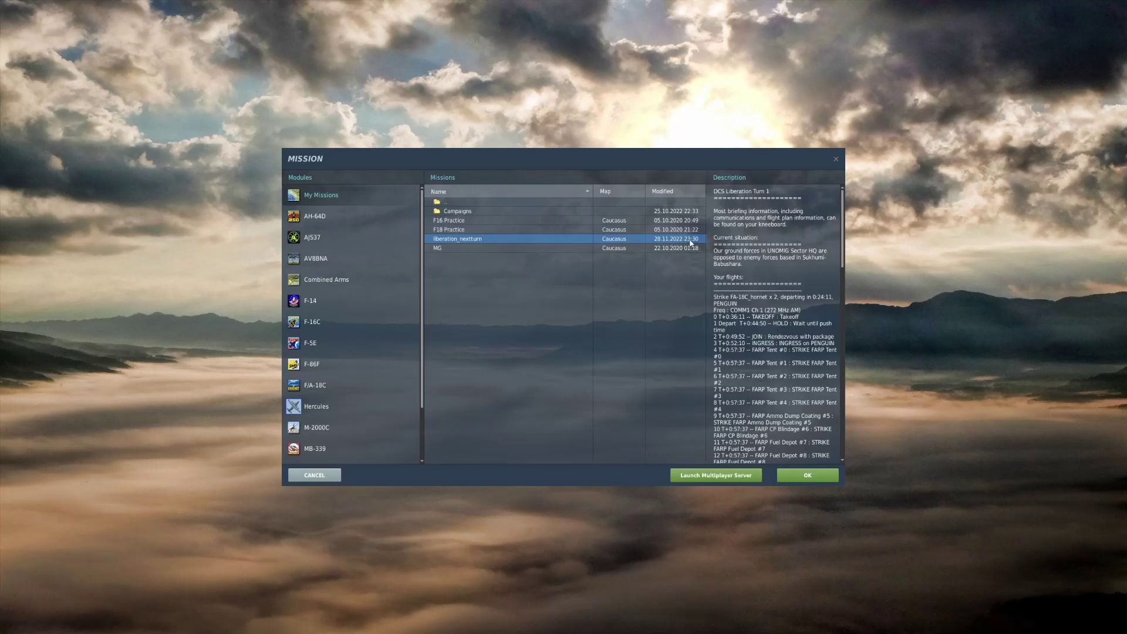
left_click(806, 473)
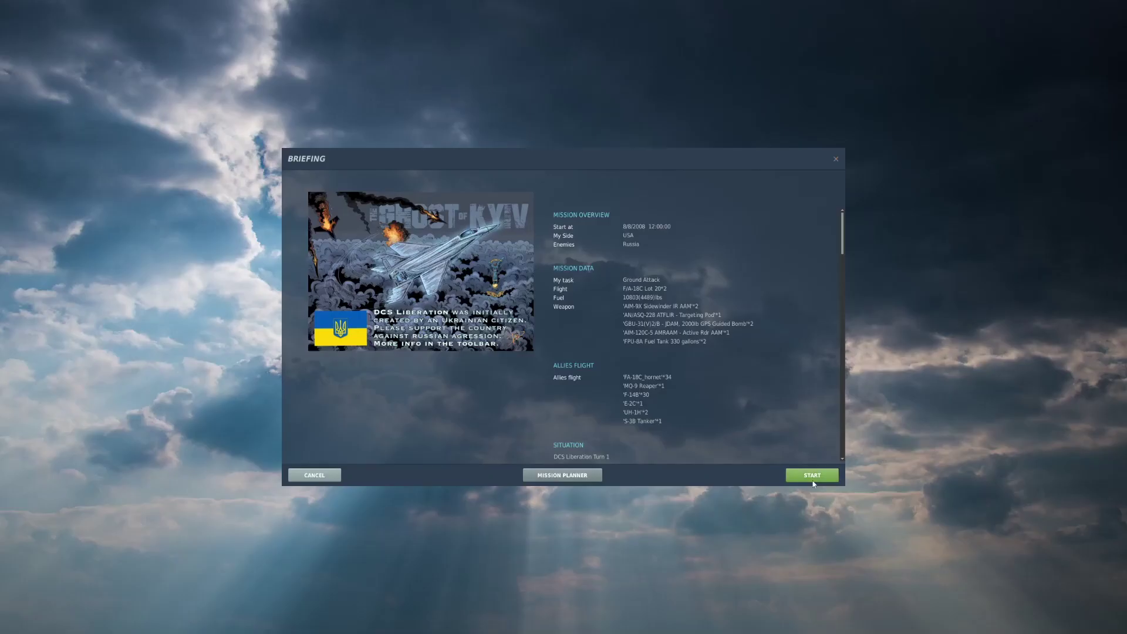
left_click(812, 475)
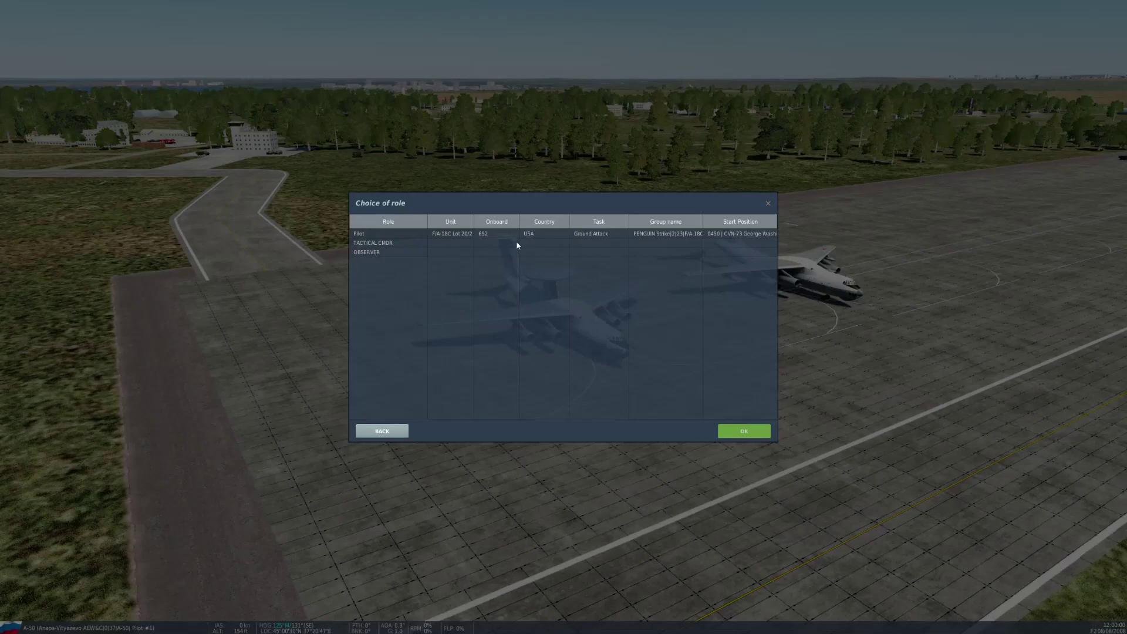
Step: Take the PENGUIN F/A-18C Pilot role and fly from the briefing
left_click(501, 234)
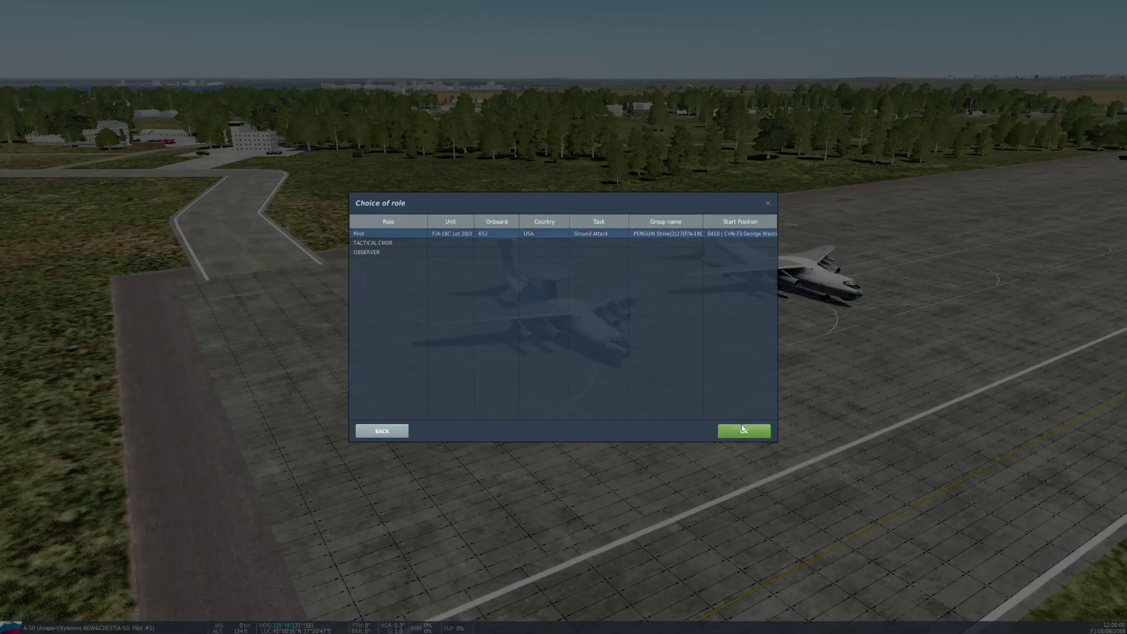
left_click(741, 431)
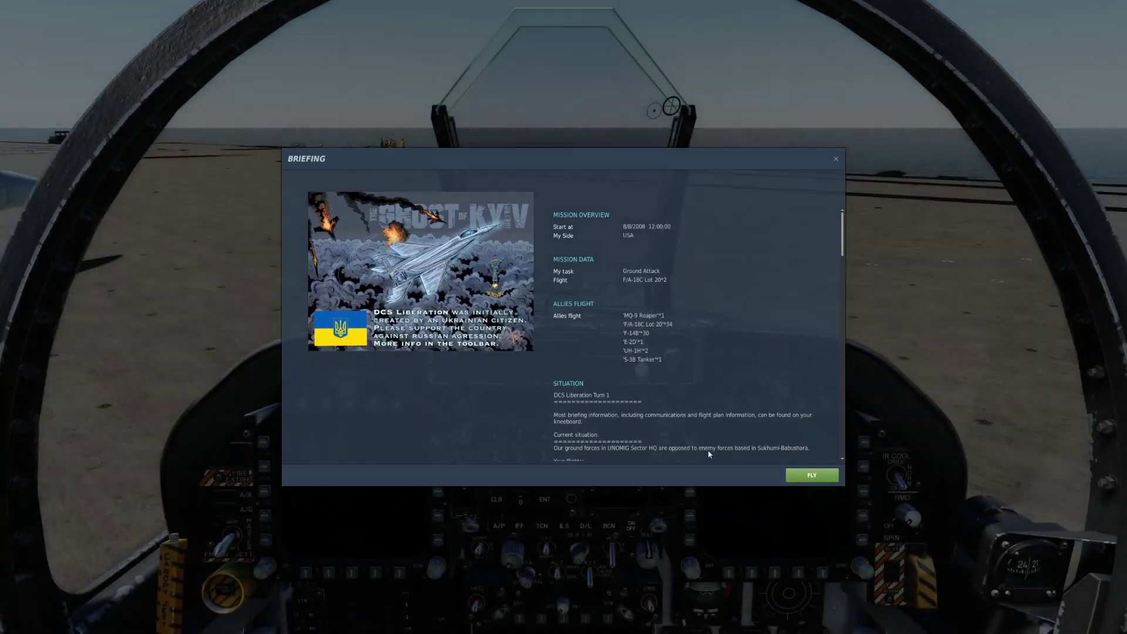
left_click(797, 474)
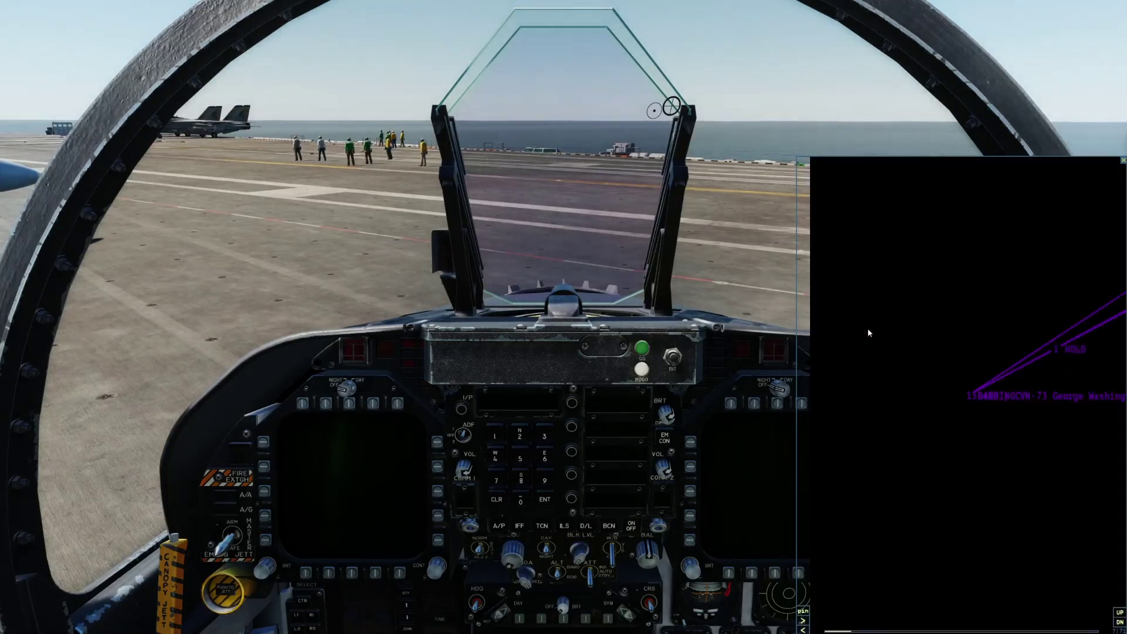
Step: Flip between the kneeboard's mission and support info pages, then close the kneeboard
key("bracketright")
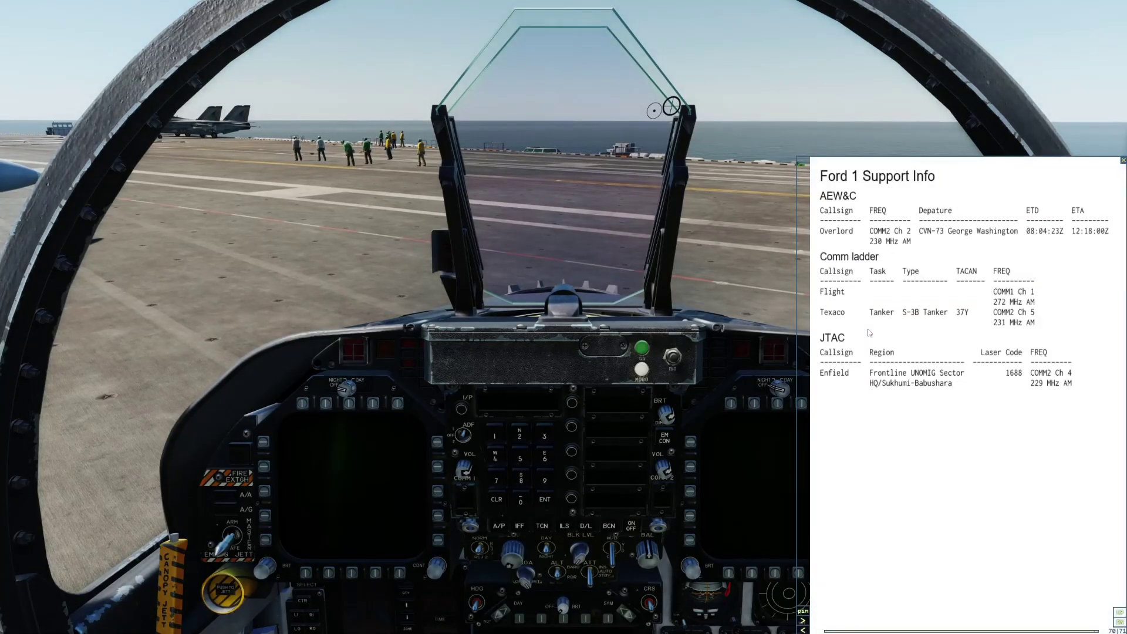
key("bracketright")
key("bracketleft")
key("bracketleft")
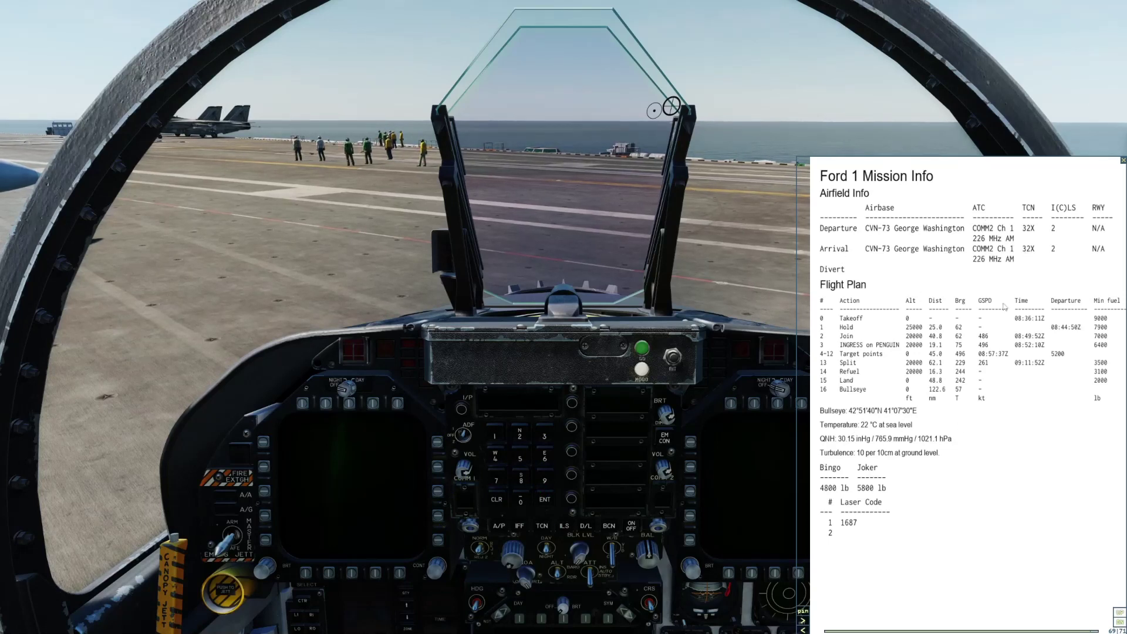
key("bracketright")
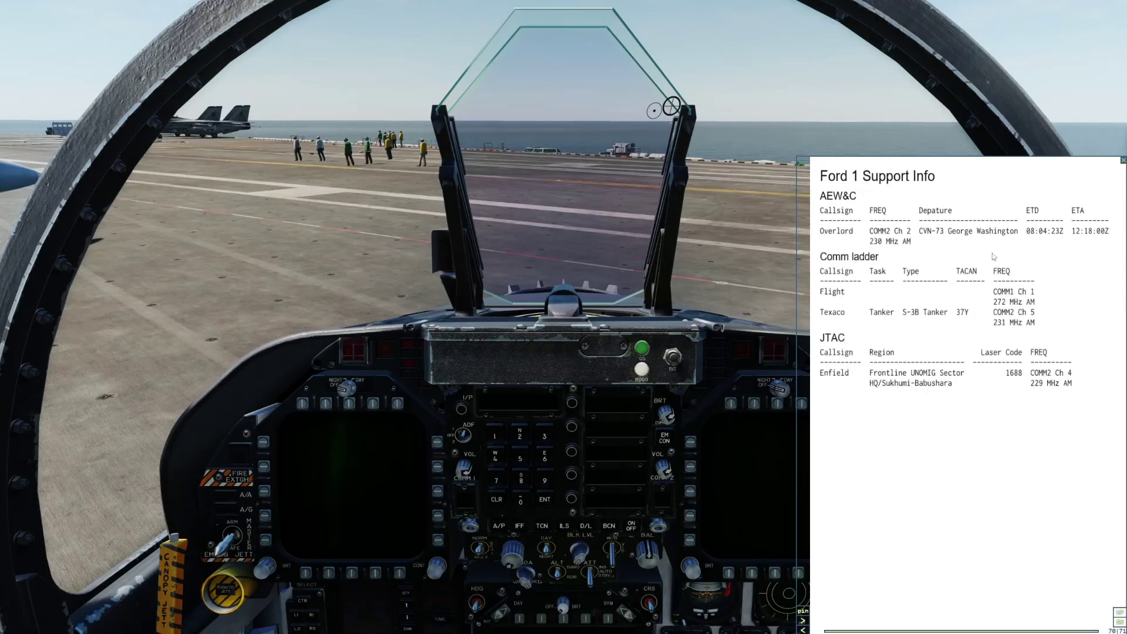
key("bracketleft")
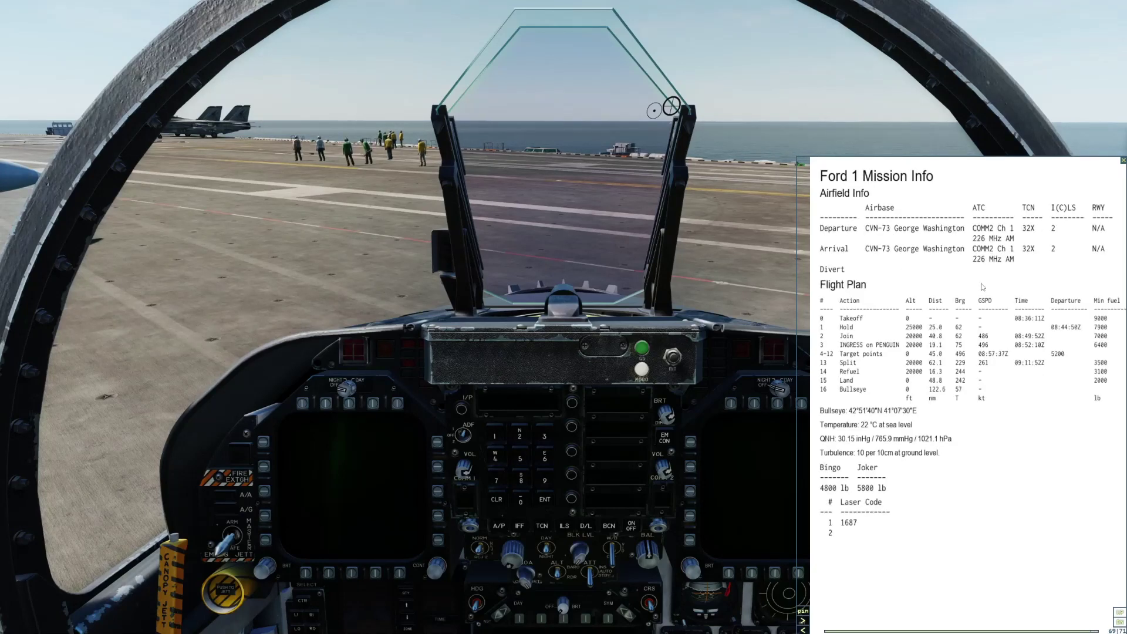
key("shift+k")
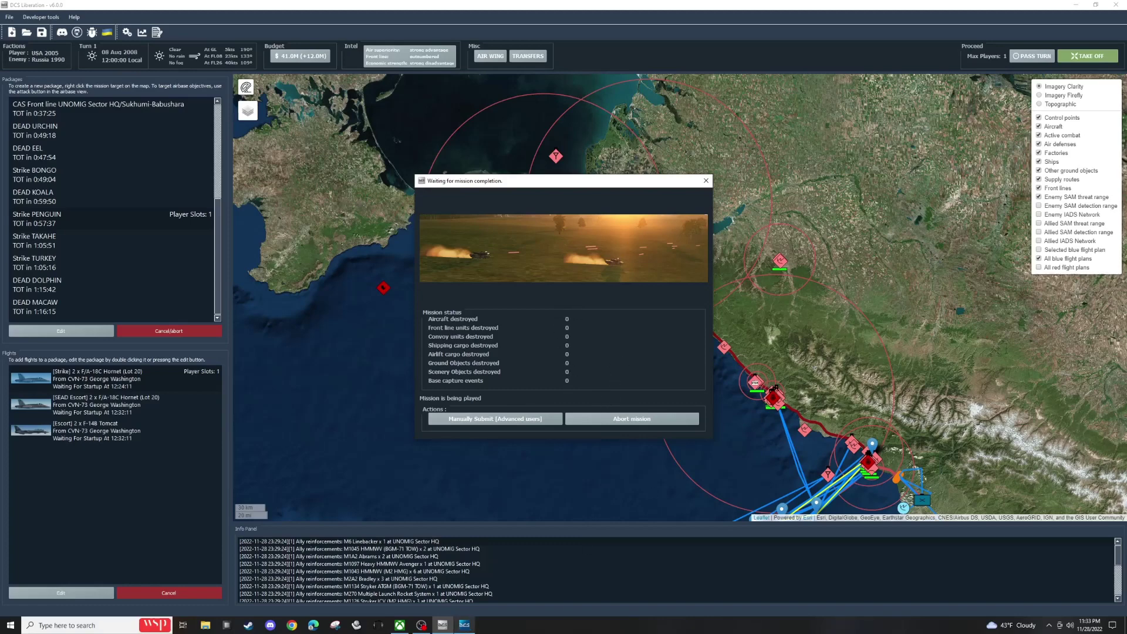
Step: Quit the running DCS mission from its Esc menu and accept the results in Liberation
left_click(464, 625)
key("Escape")
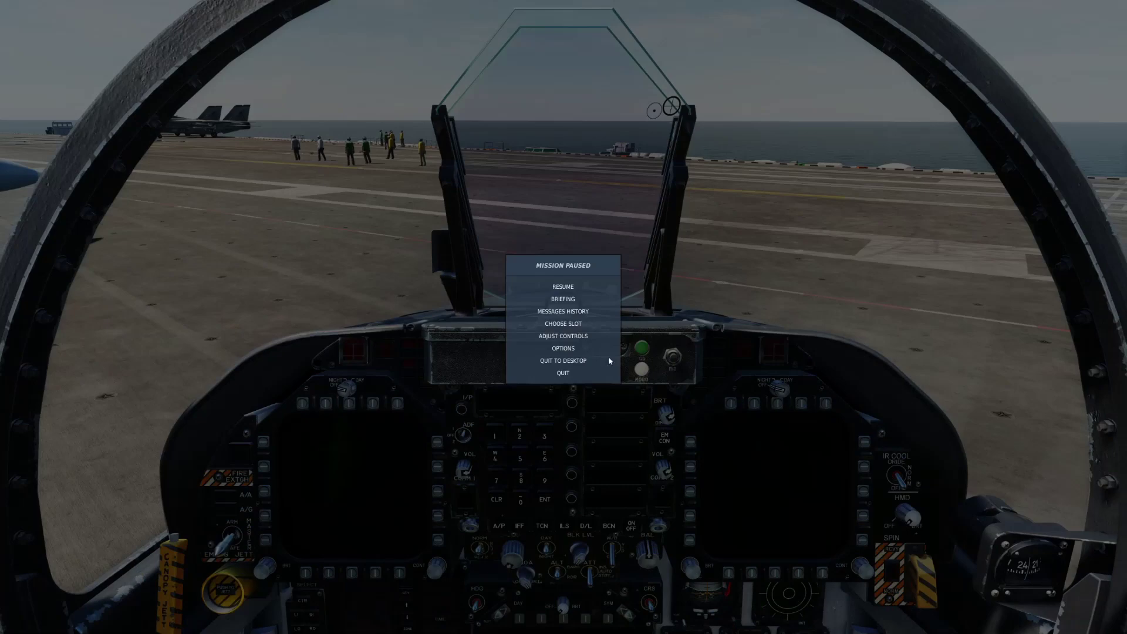
left_click(611, 360)
left_click(554, 341)
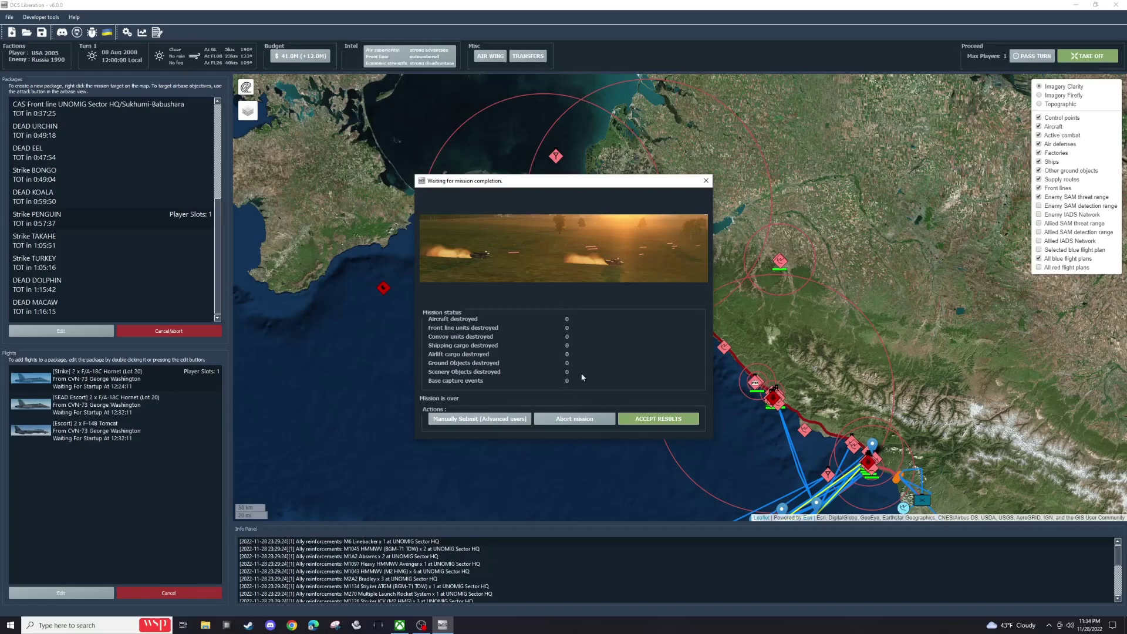
left_click(658, 421)
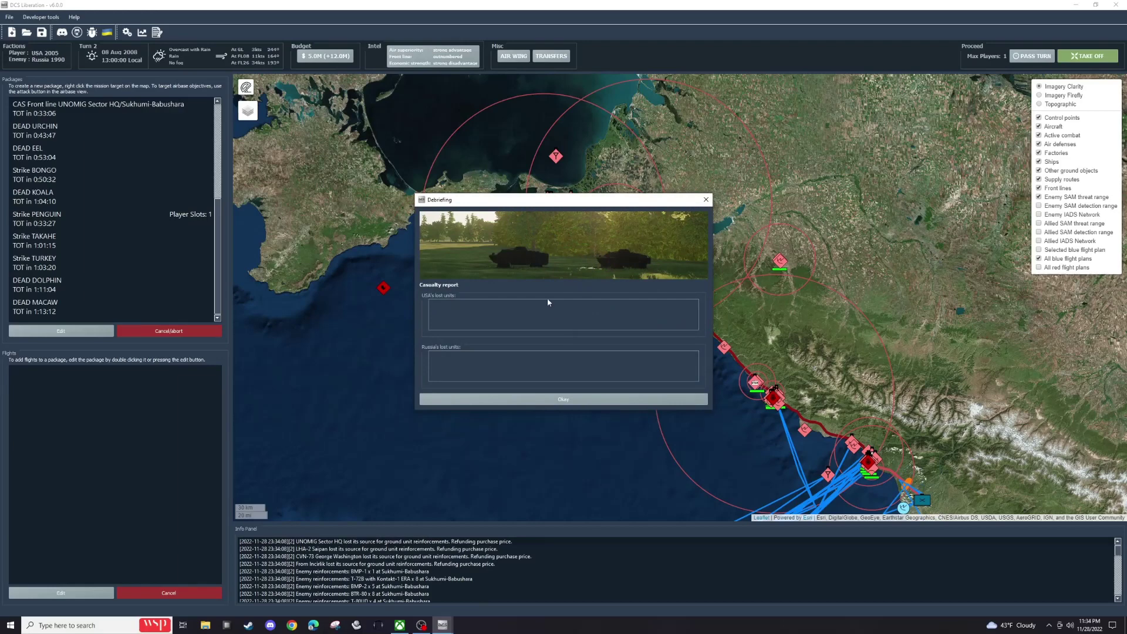
Step: Dismiss the debriefing, inspect the turn-2 map, then quit Liberation confirming Yes
left_click(578, 400)
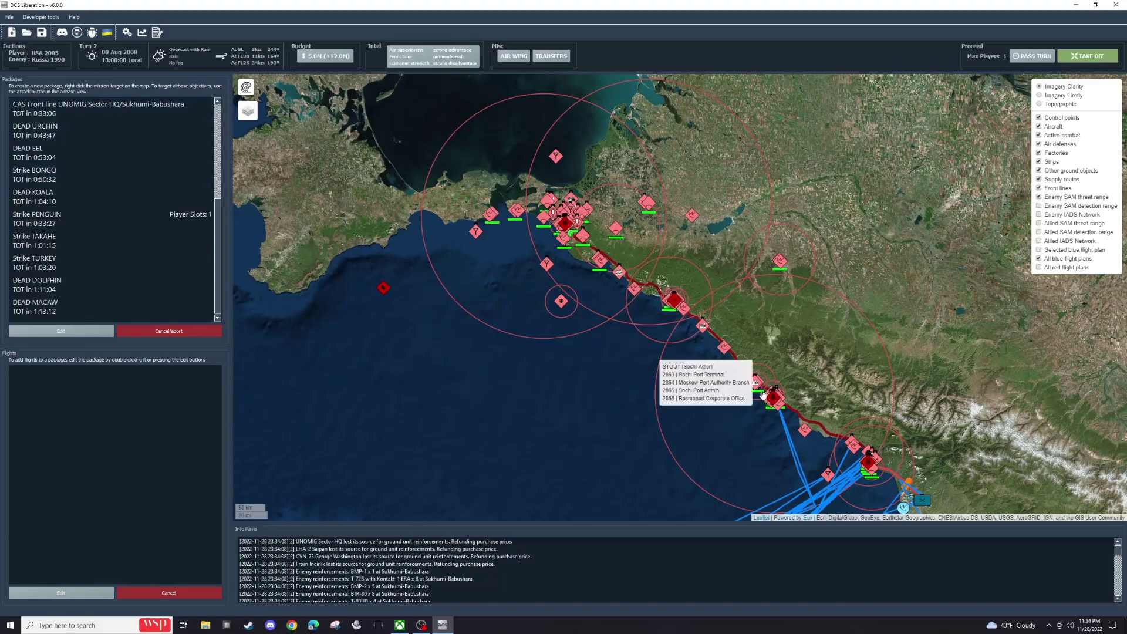
scroll(774, 403, "down", 2)
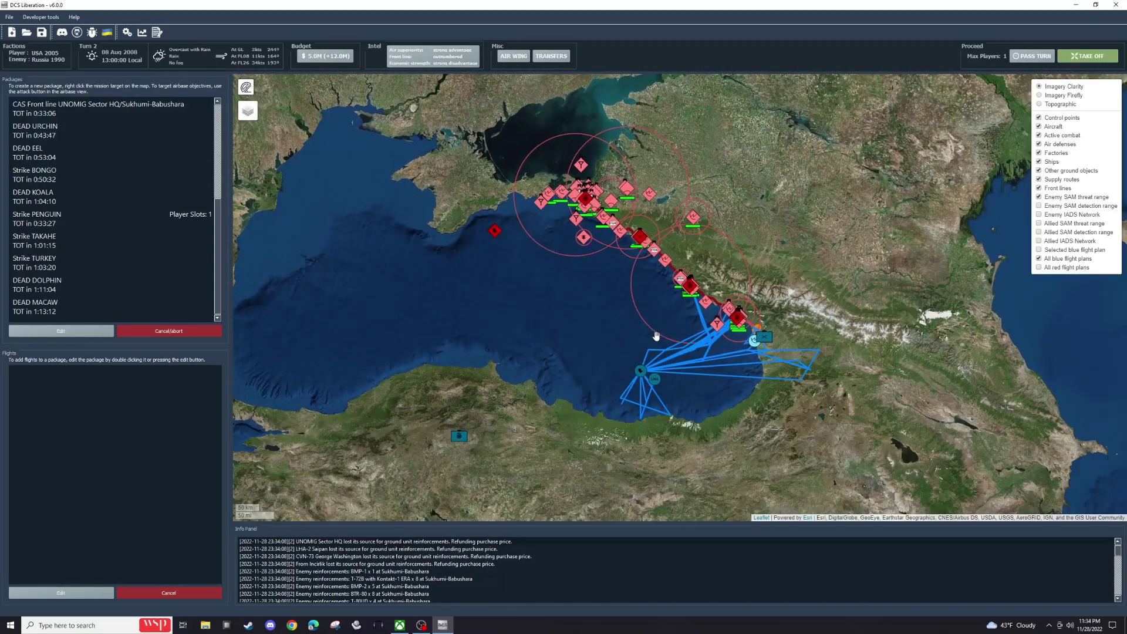
left_click_drag(523, 352, 541, 327)
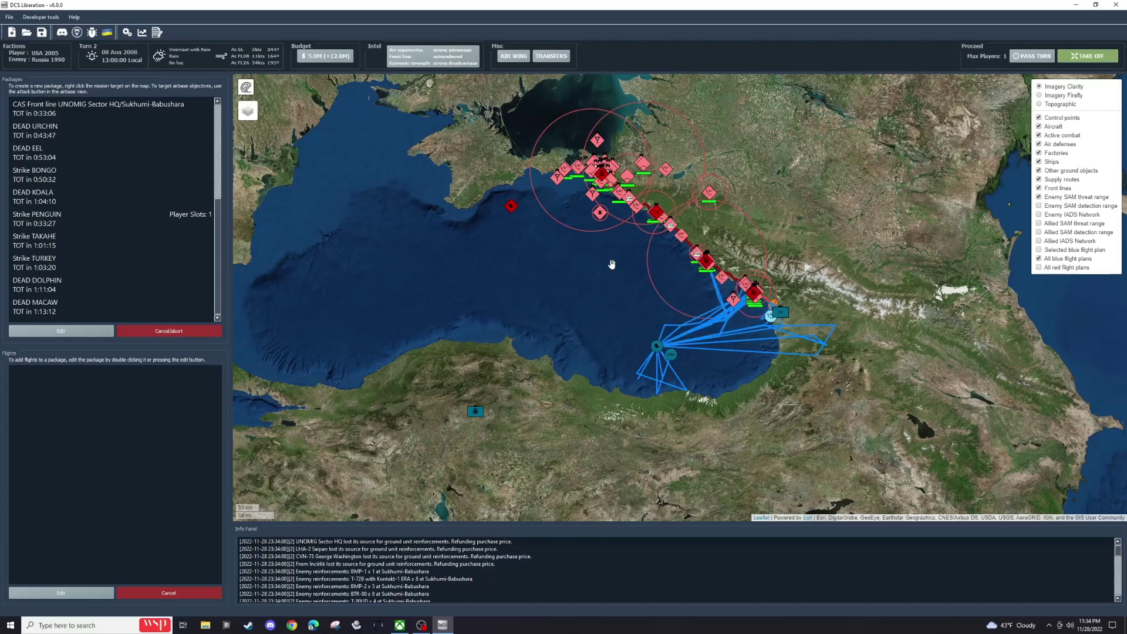
left_click_drag(612, 265, 654, 306)
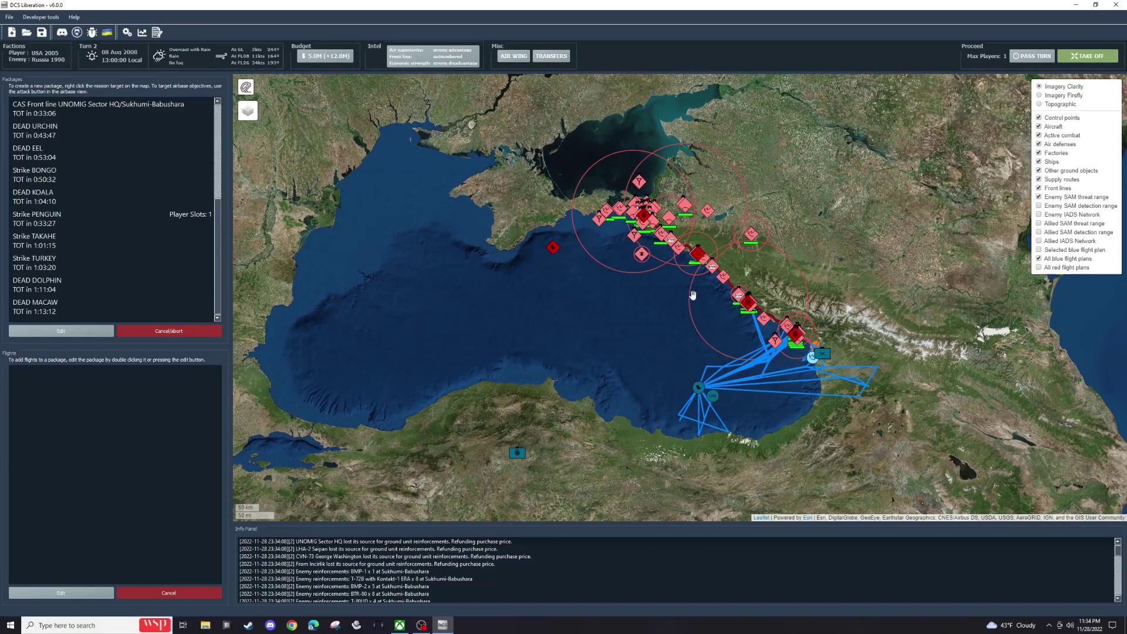
scroll(746, 275, "up", 1)
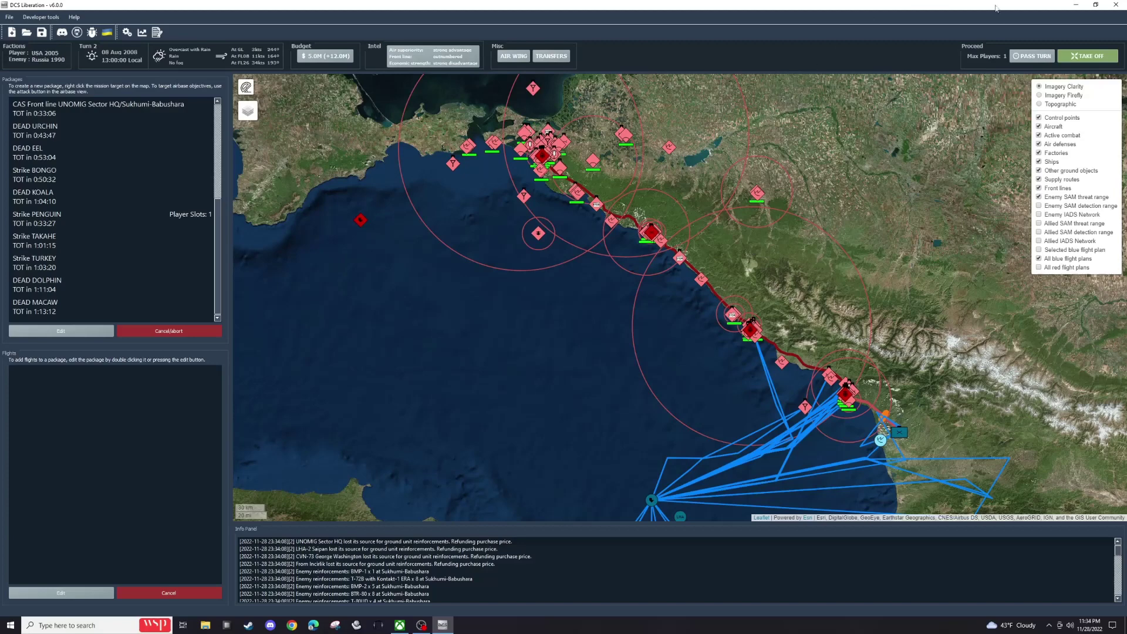
left_click(1117, 6)
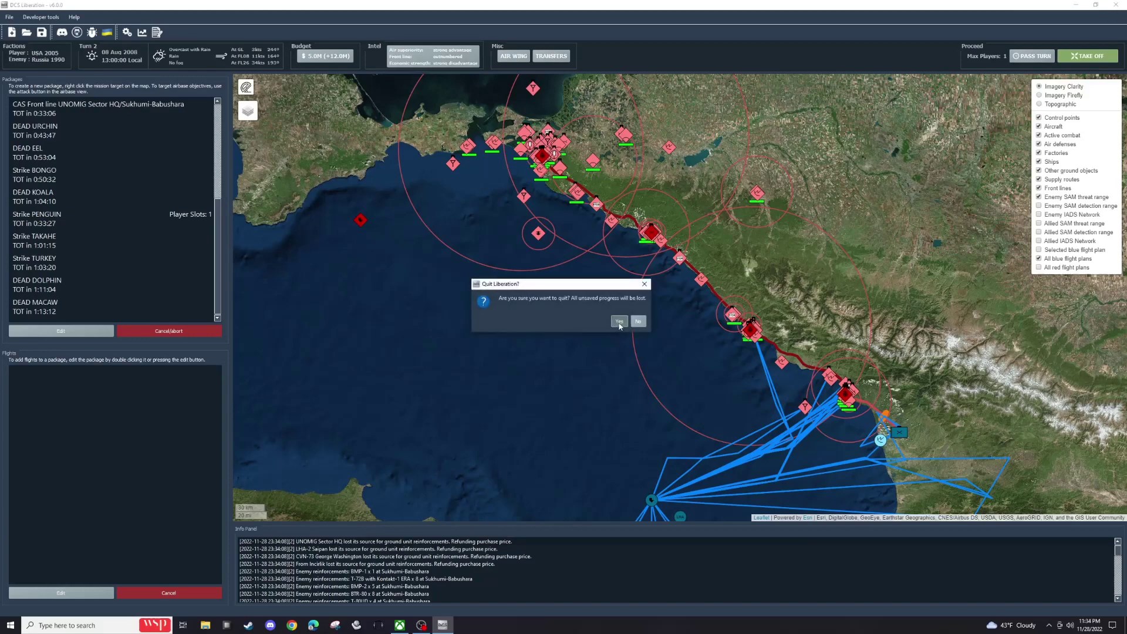
left_click(620, 322)
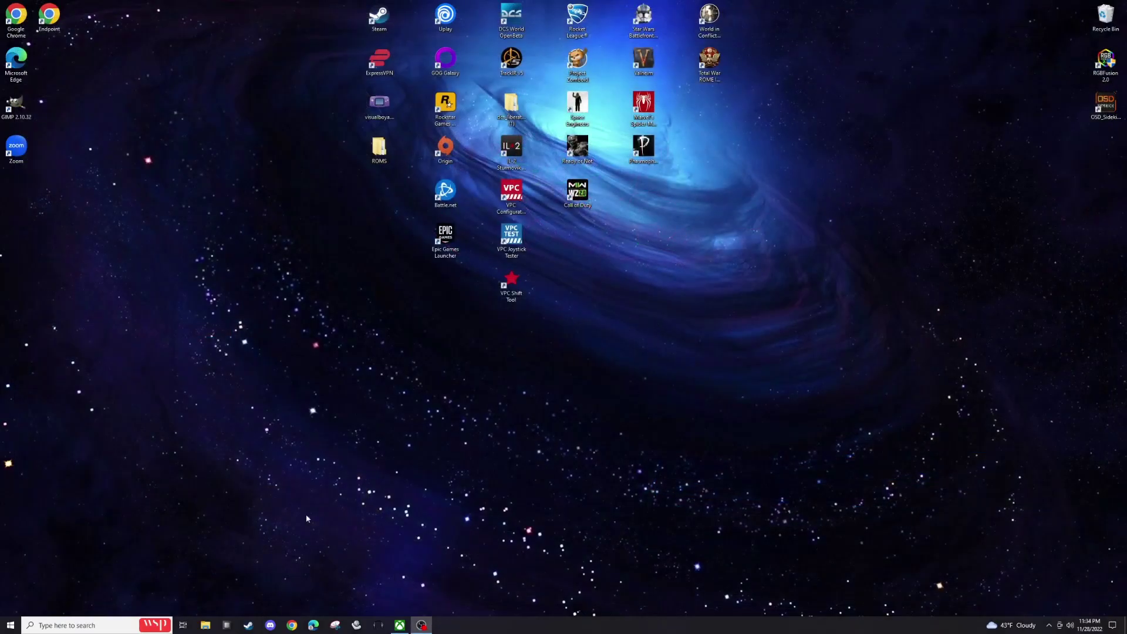
Step: Browse into the dcs_liberation\resources\scripts folder
double_click(519, 102)
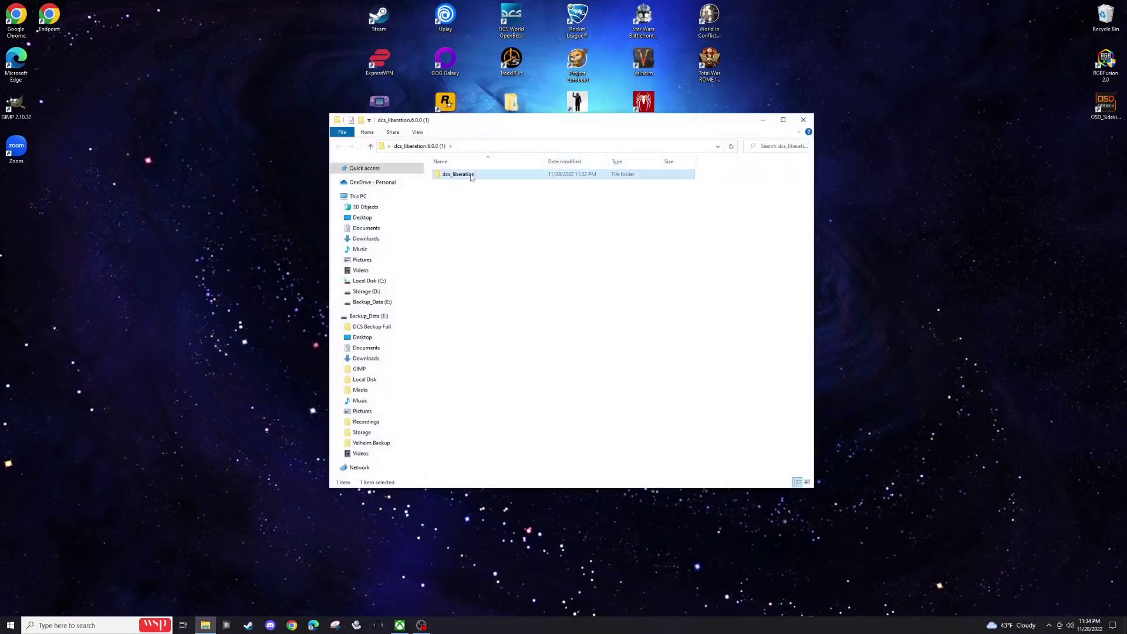
double_click(470, 175)
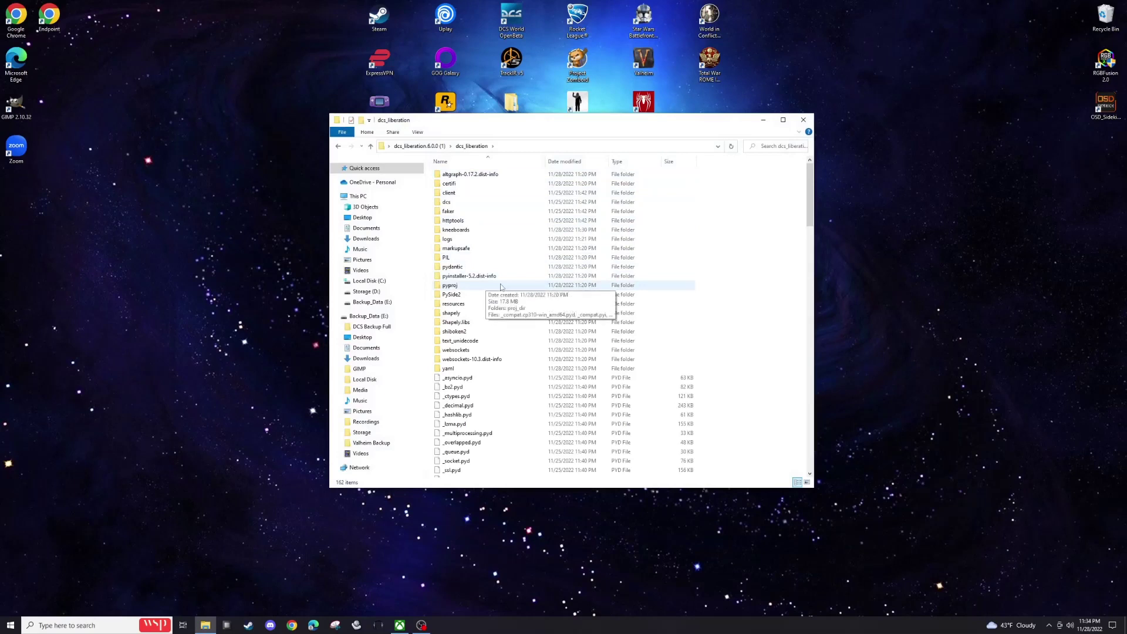
left_click(462, 304)
double_click(463, 305)
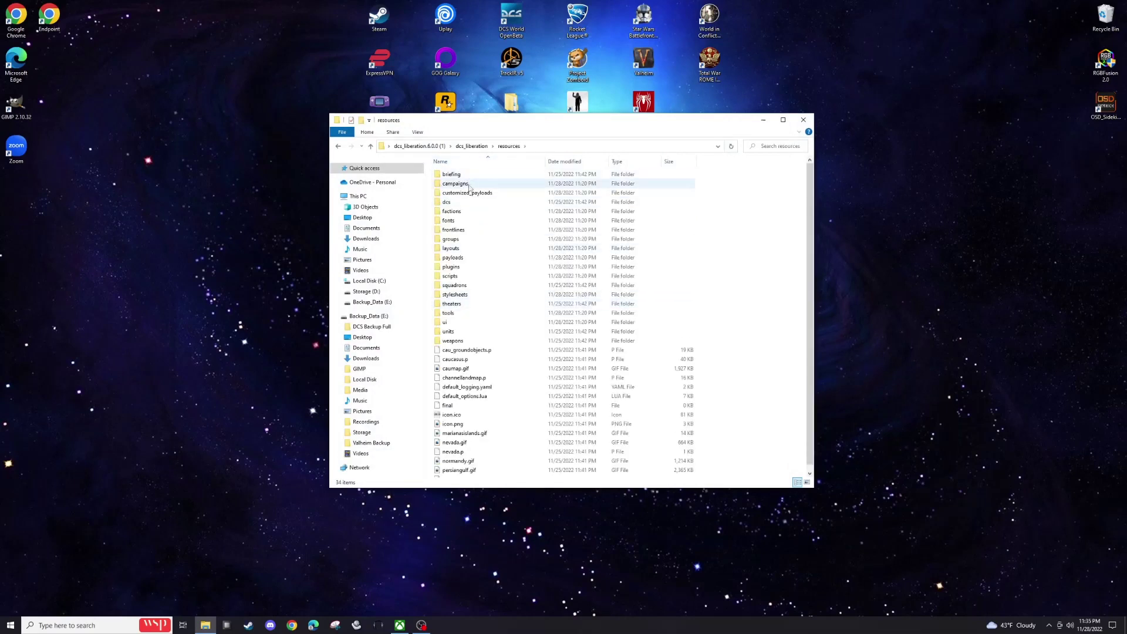
double_click(463, 276)
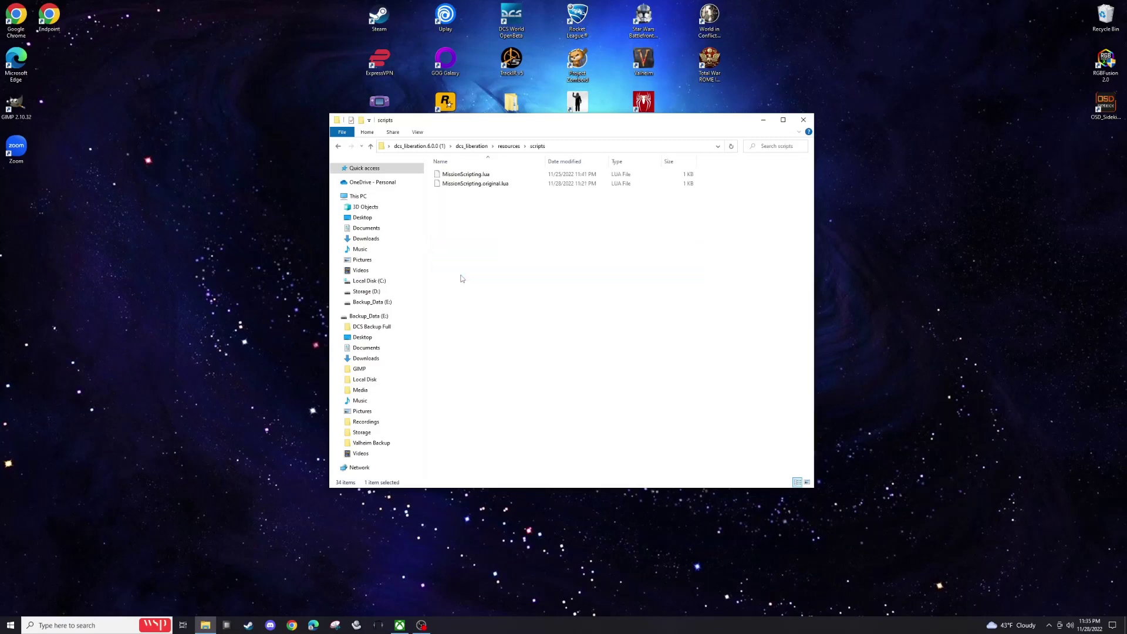
Step: Copy the MissionScripting.lua file
left_click(481, 177)
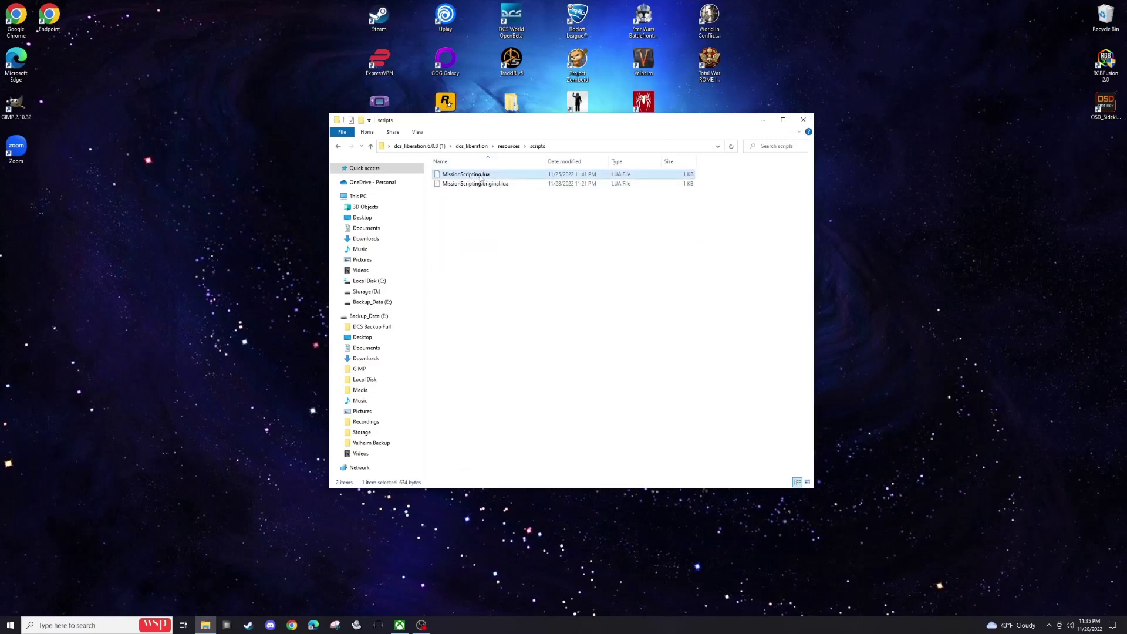
right_click(482, 177)
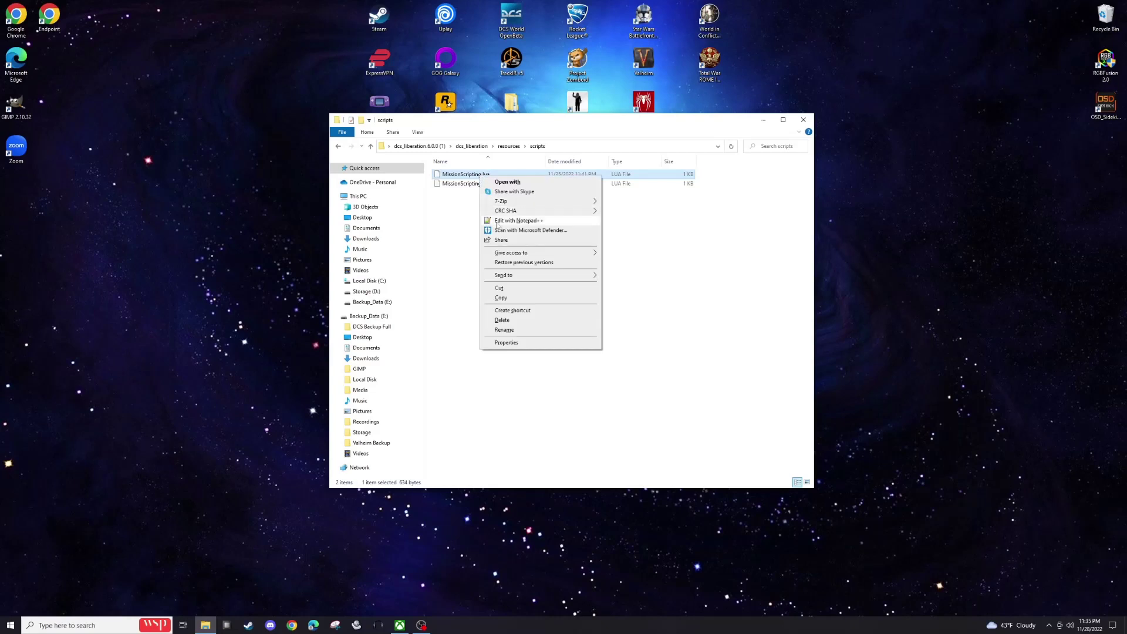
left_click(505, 297)
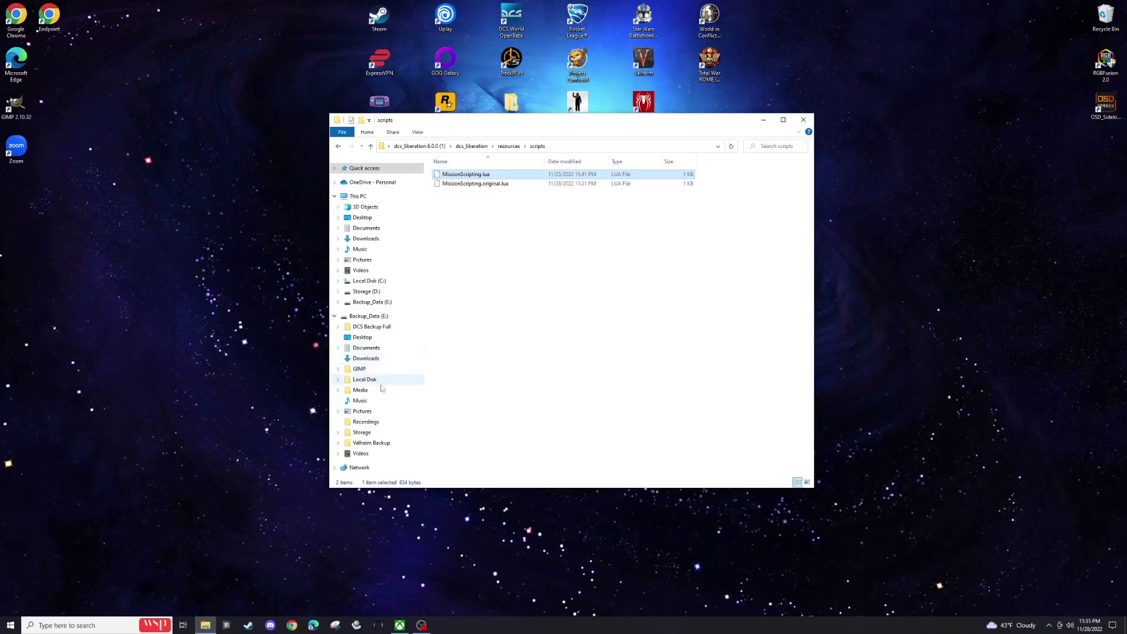
Step: Browse to the Saved Games\DCS.openbeta\Scripts folder on drive C
left_click(368, 281)
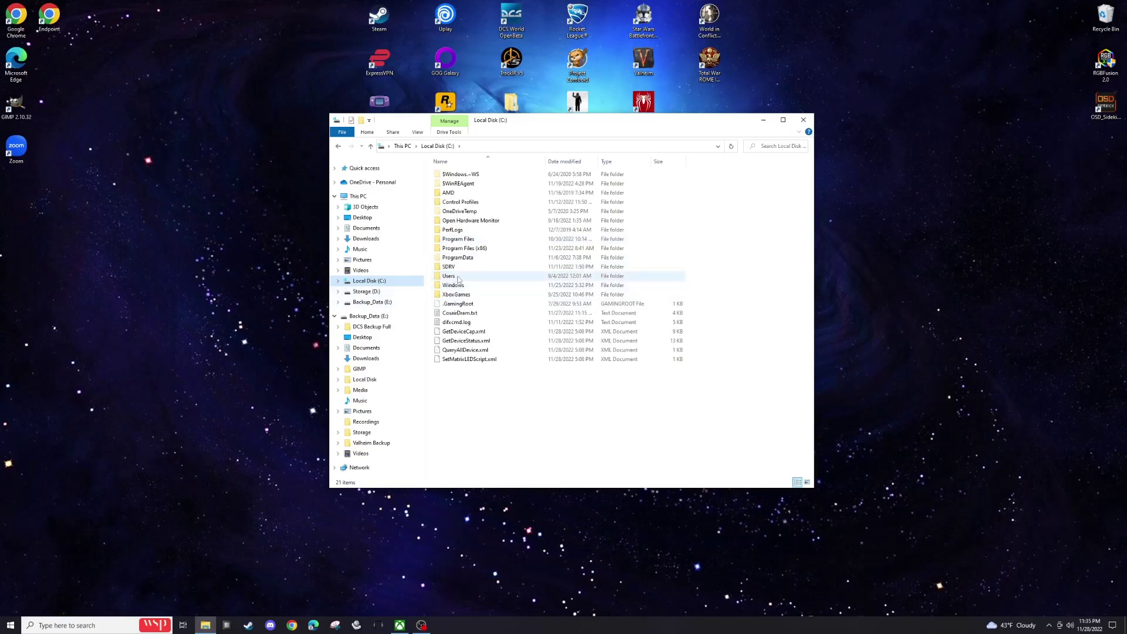
double_click(448, 278)
double_click(460, 185)
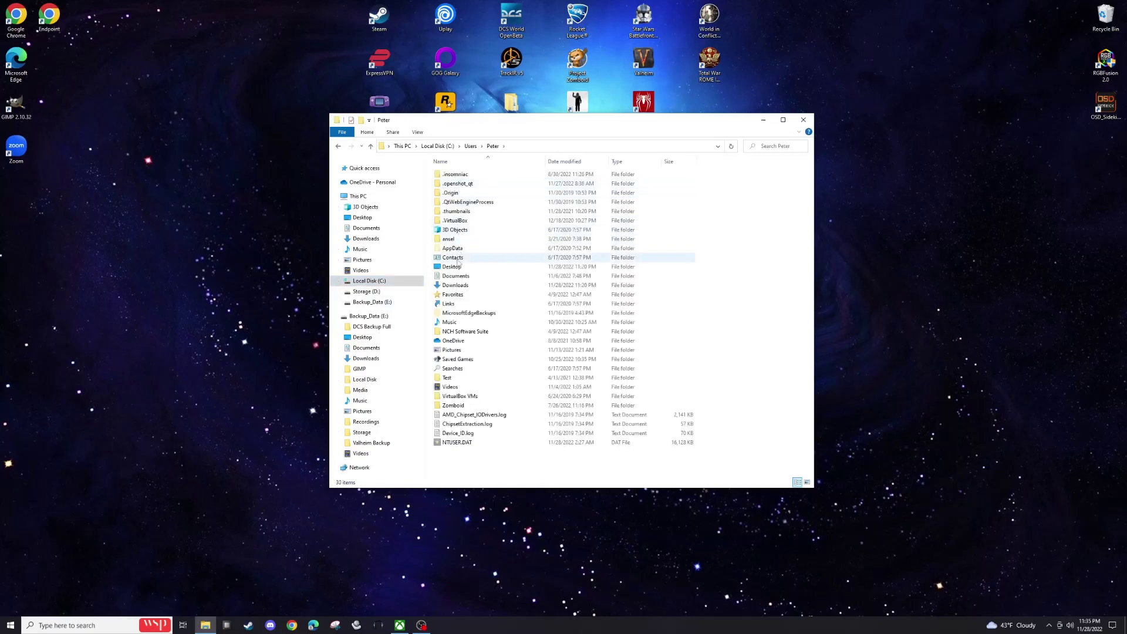
double_click(463, 360)
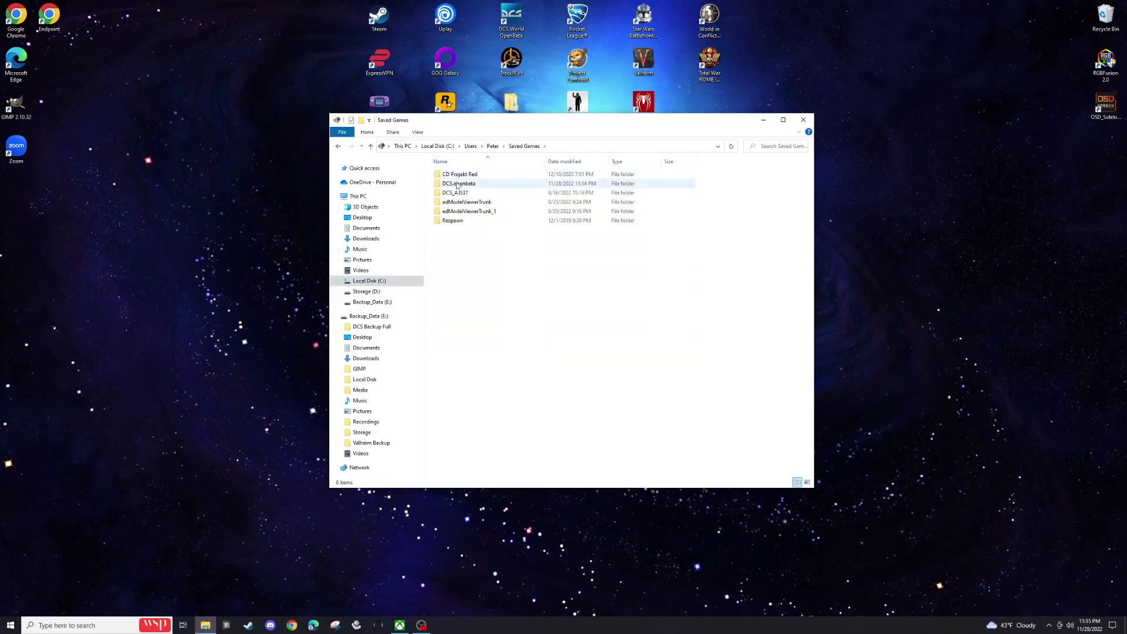
double_click(457, 184)
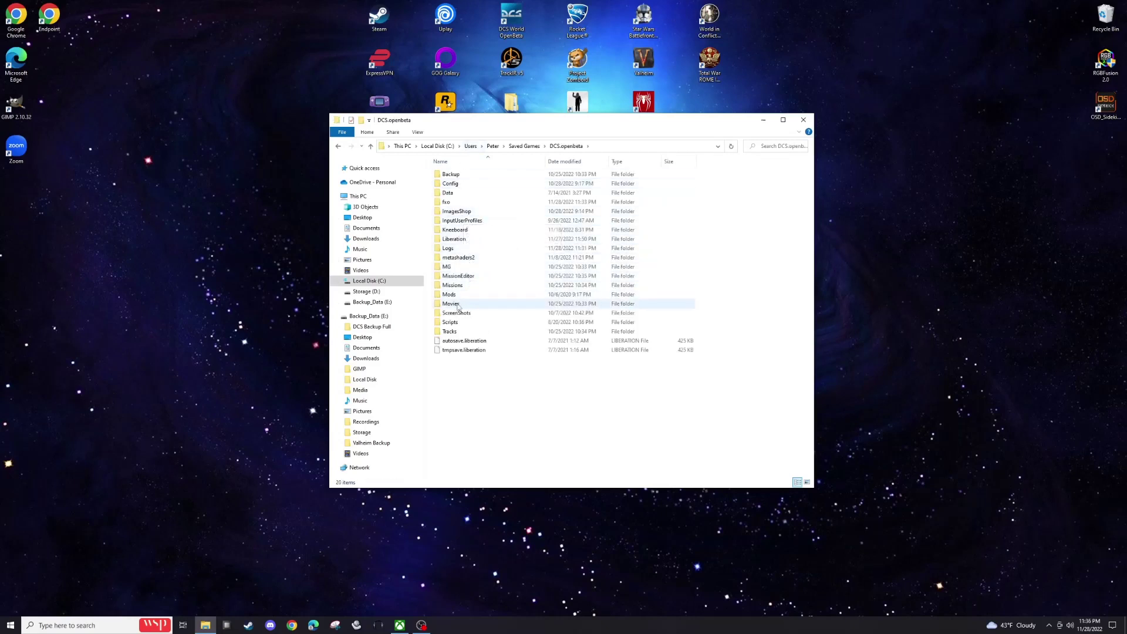
double_click(458, 323)
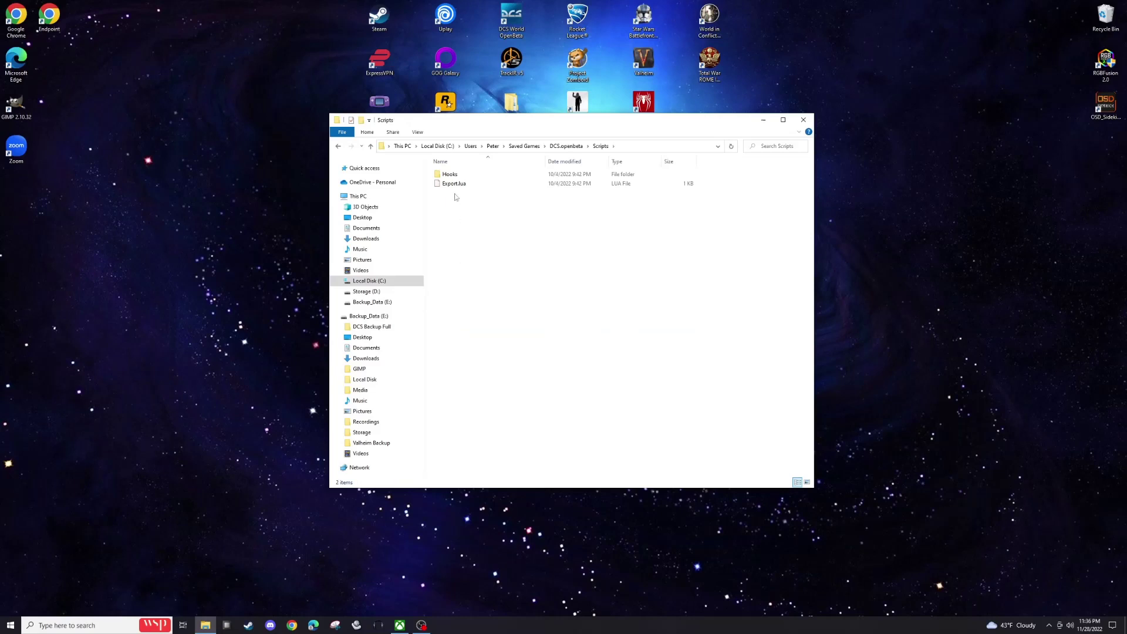
Step: Browse to Program Files\Eagle Dynamics\DCS World OpenBeta\Scripts
left_click(366, 281)
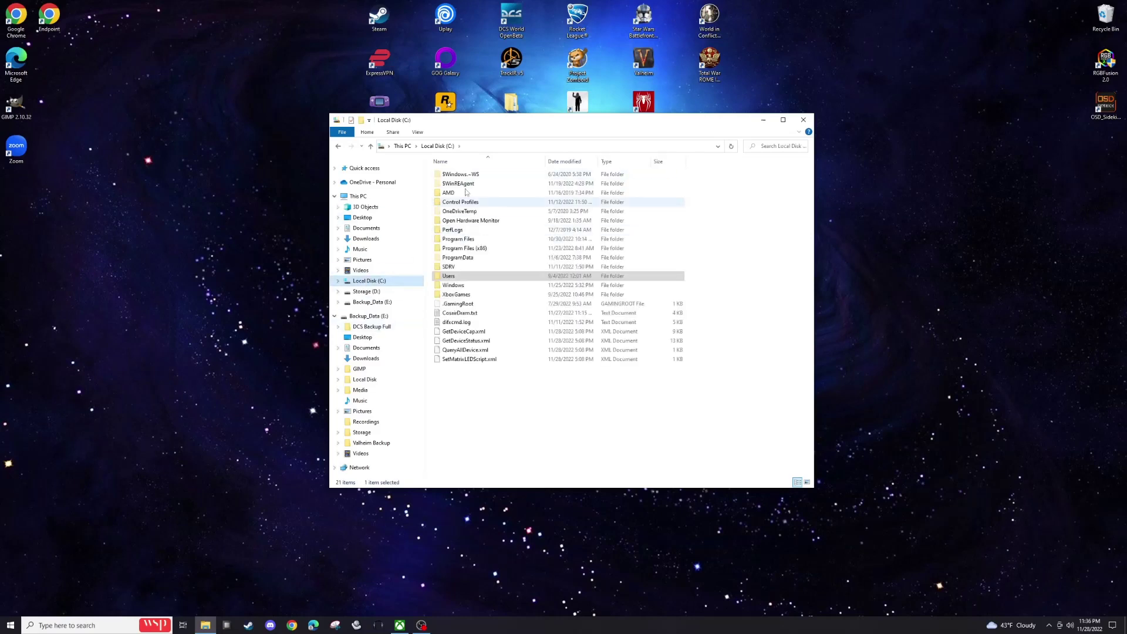
double_click(463, 239)
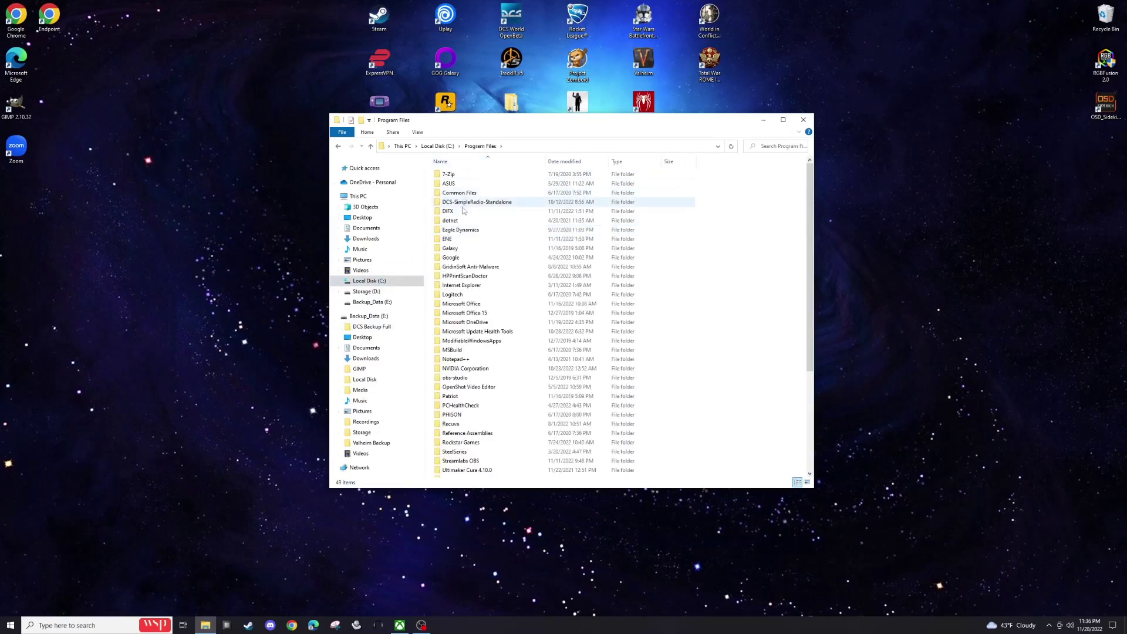
left_click(467, 231)
double_click(467, 231)
double_click(458, 175)
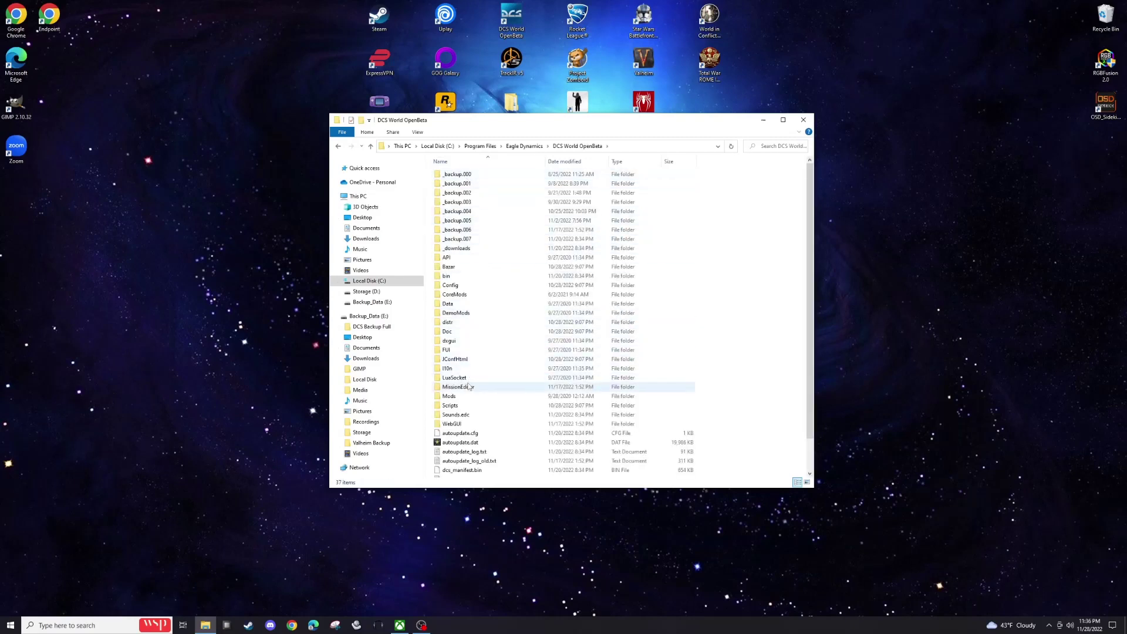
scroll(467, 402, "down", 2)
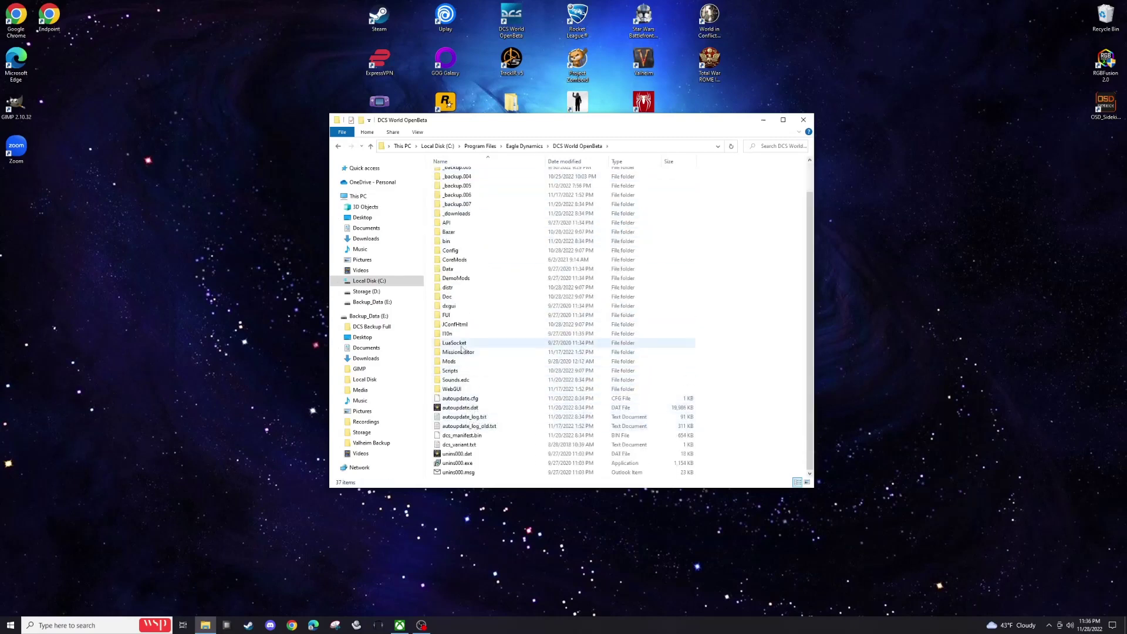
double_click(450, 371)
scroll(513, 364, "down", 3)
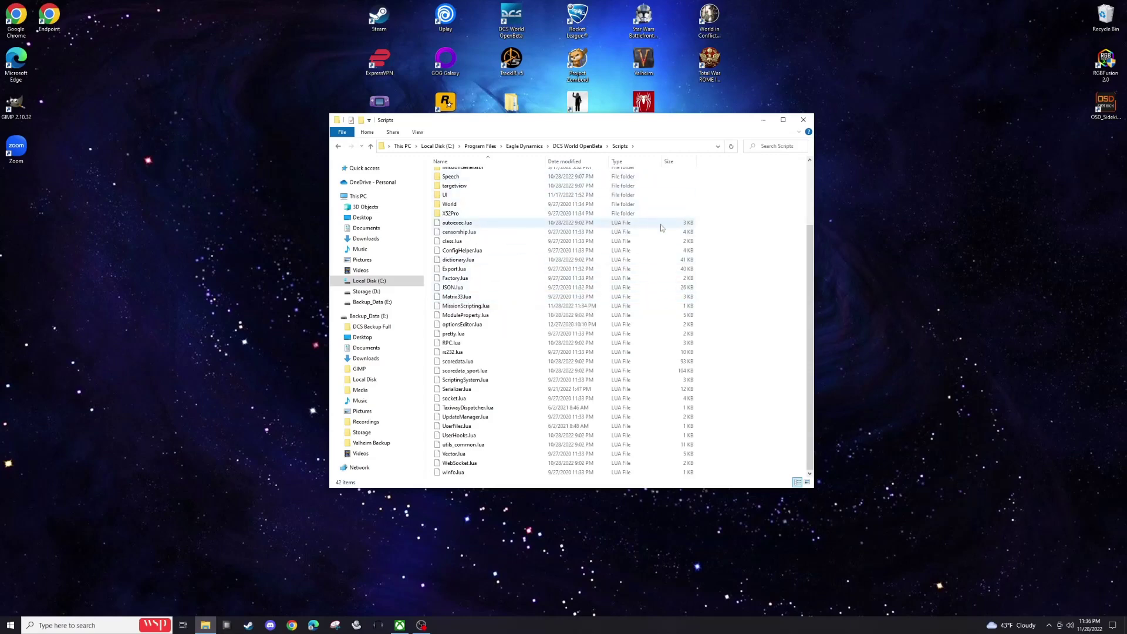
Step: Close the File Explorer window showing the Scripts folder
left_click(811, 121)
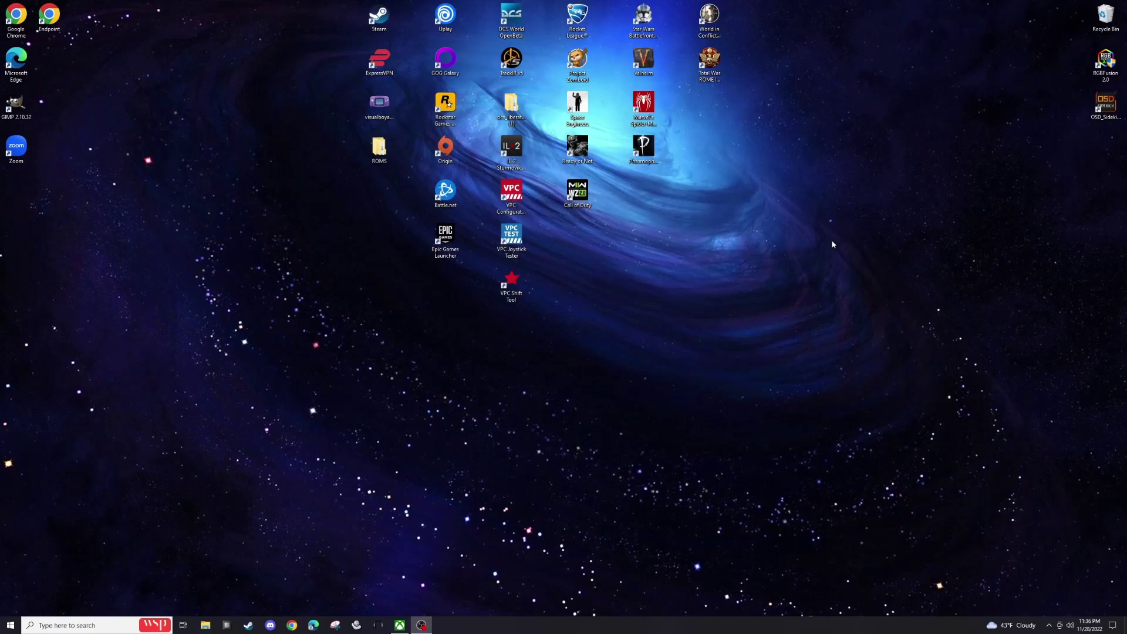